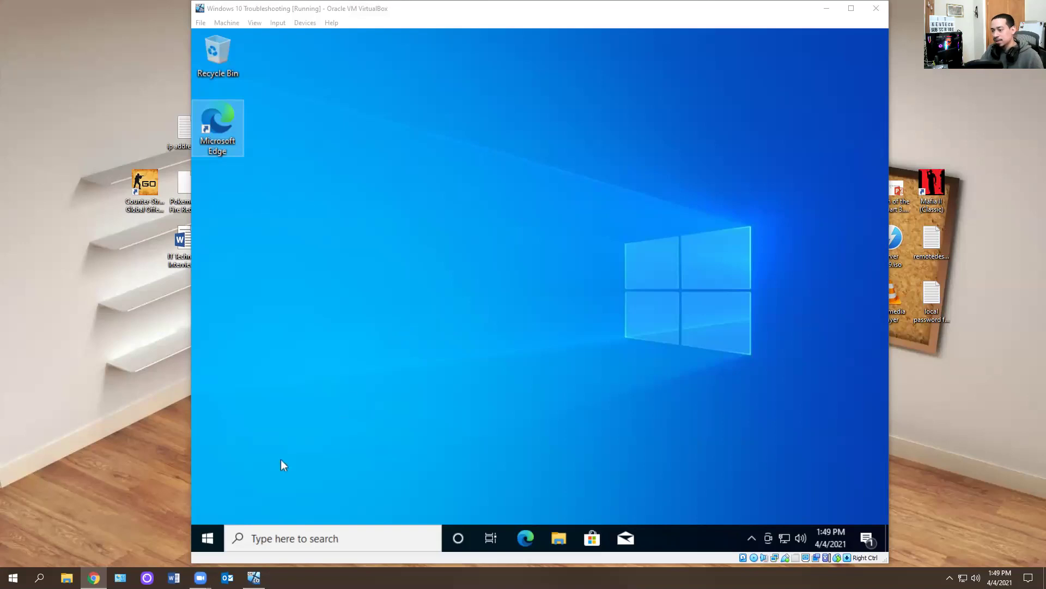
- Launch Outlook and sign in with the work account's e-mail address and password
left_click(207, 538)
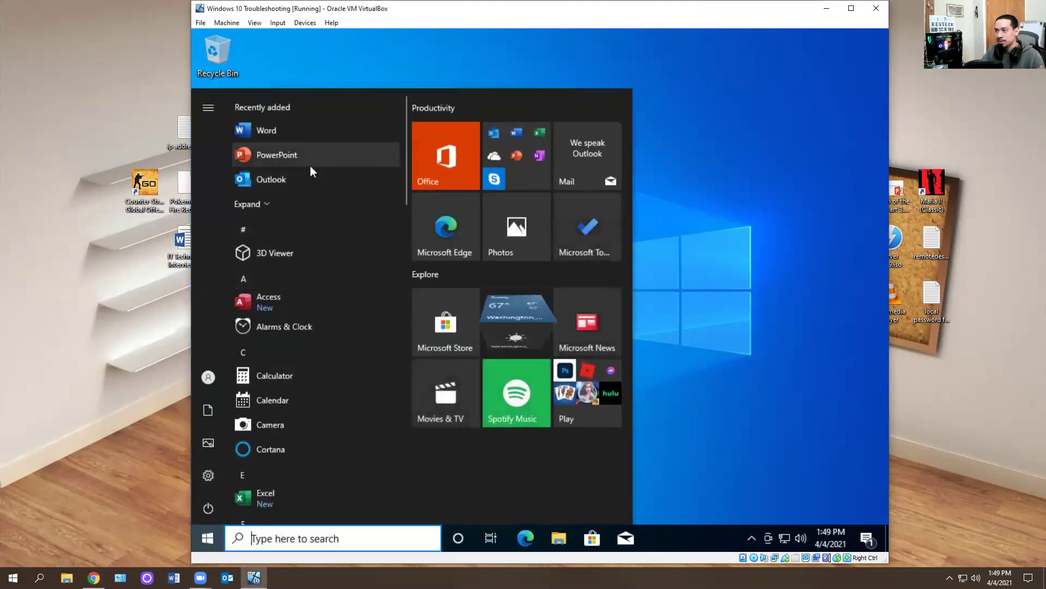
left_click(299, 176)
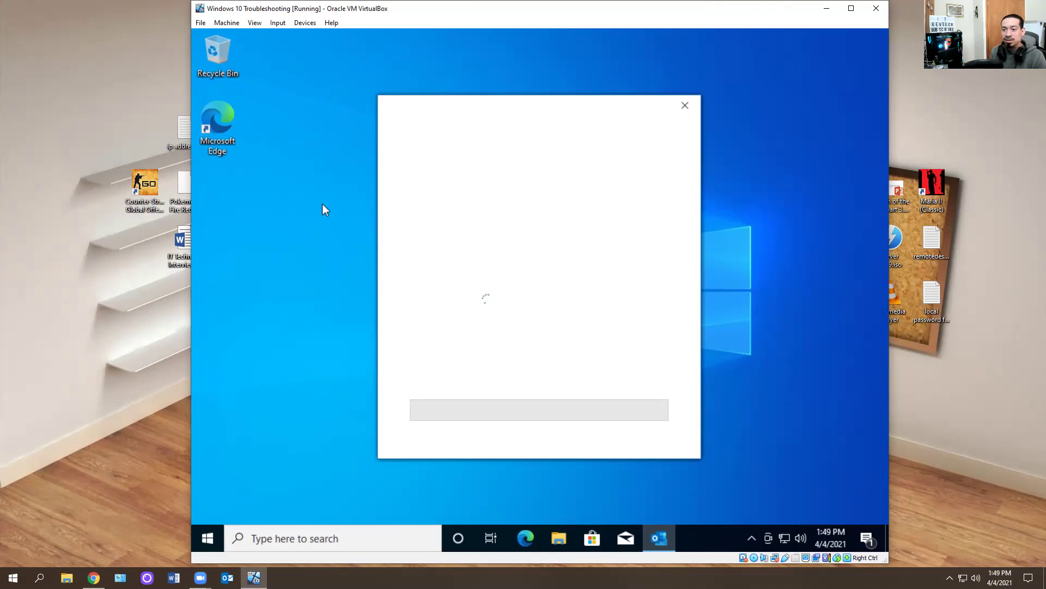
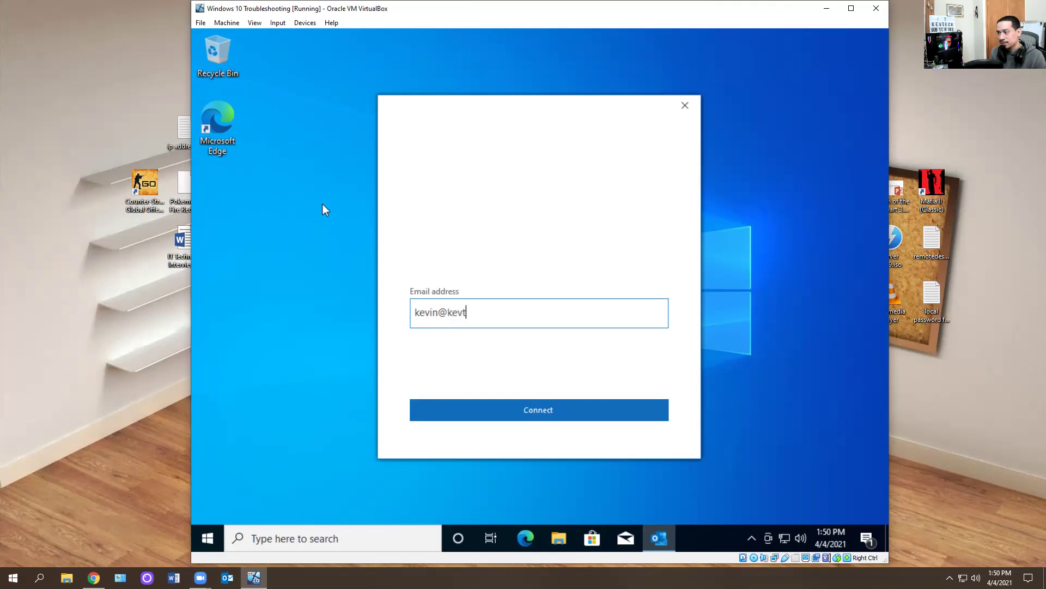
key("Return")
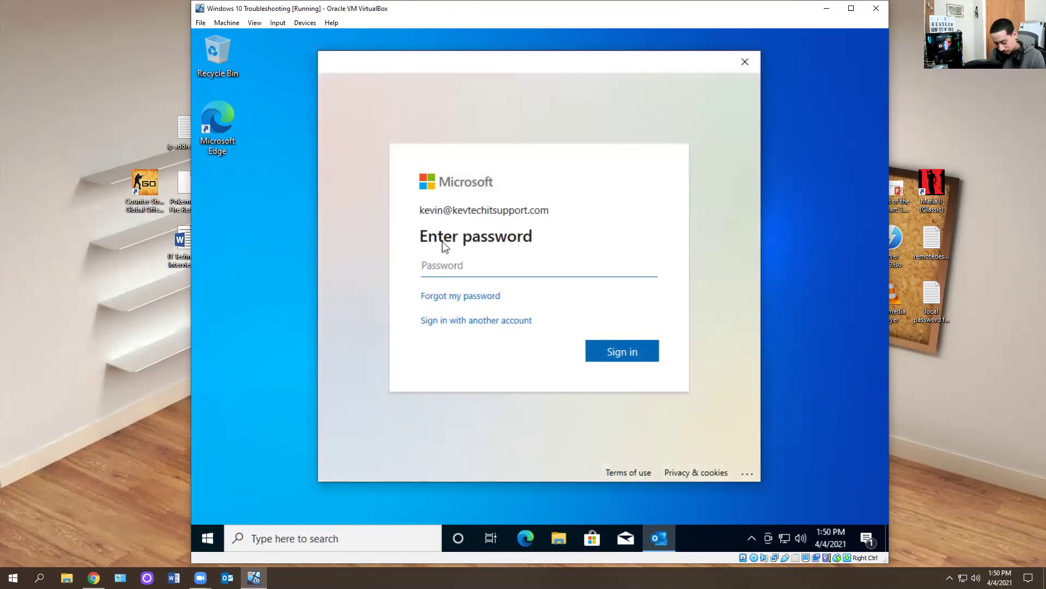
type("*********")
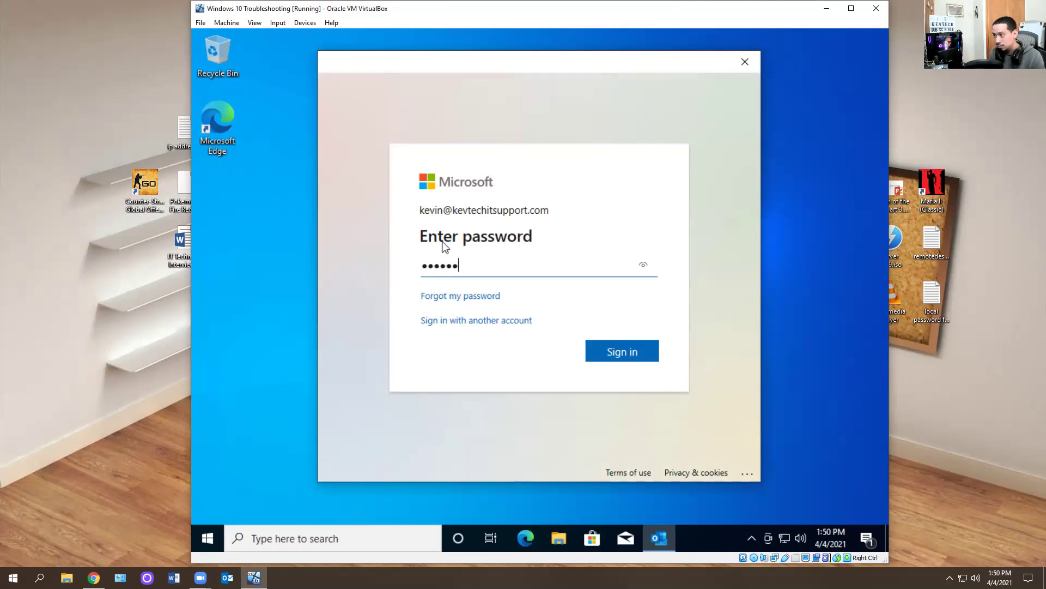
key("Return")
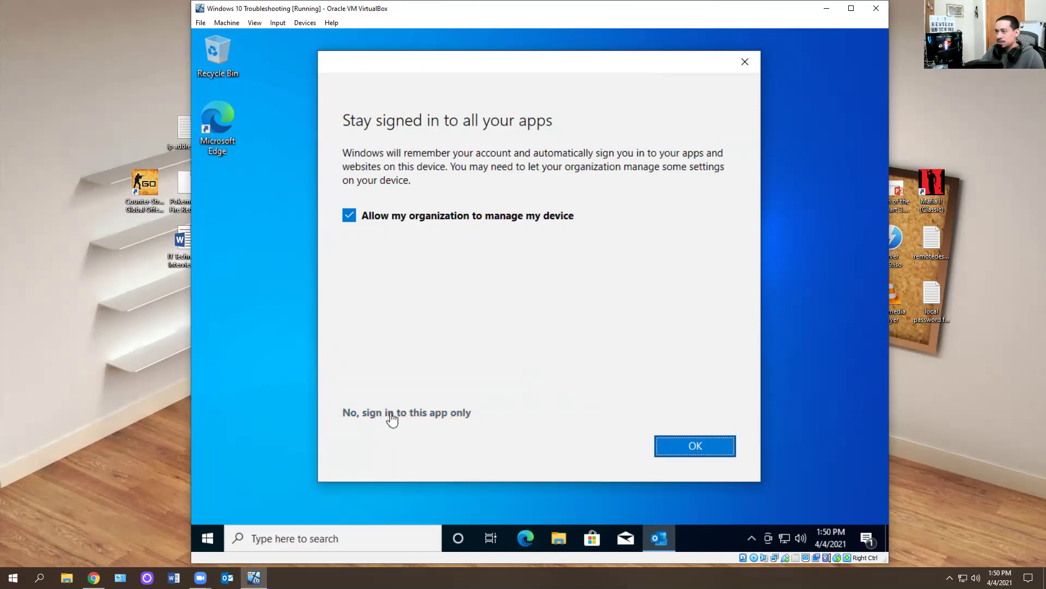
- Accept staying signed in and set up a six-digit Windows Hello PIN to finish adding the account
left_click(688, 443)
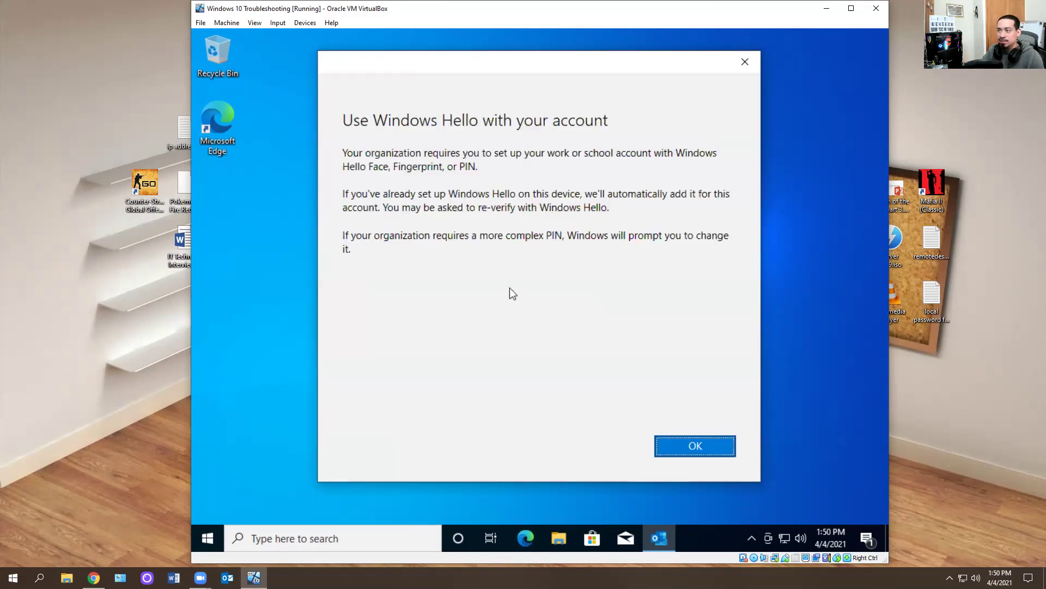
left_click(720, 449)
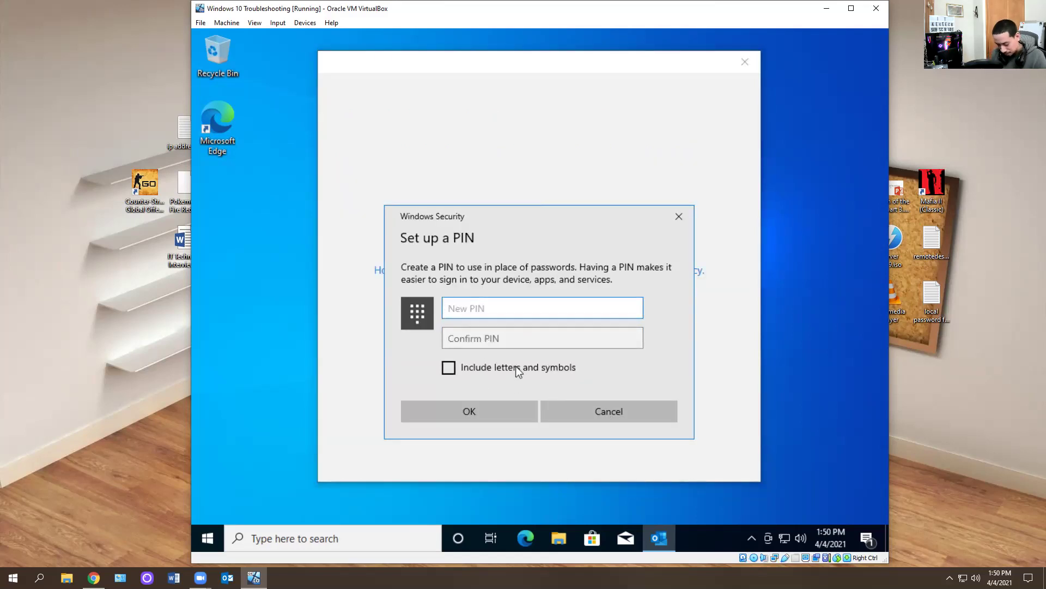
type("1234")
key("Tab")
type("1234")
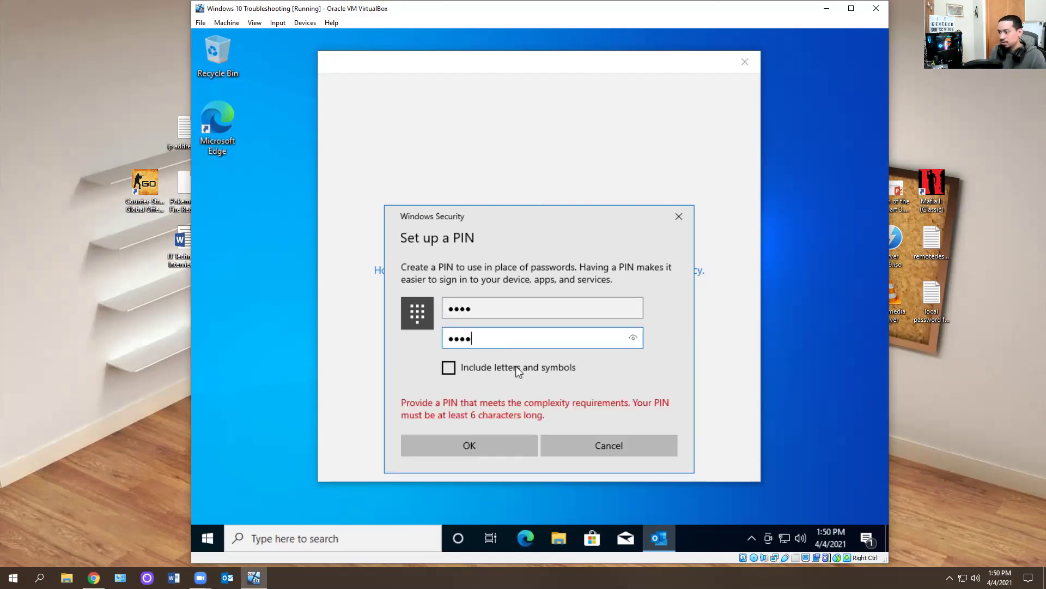
type("56")
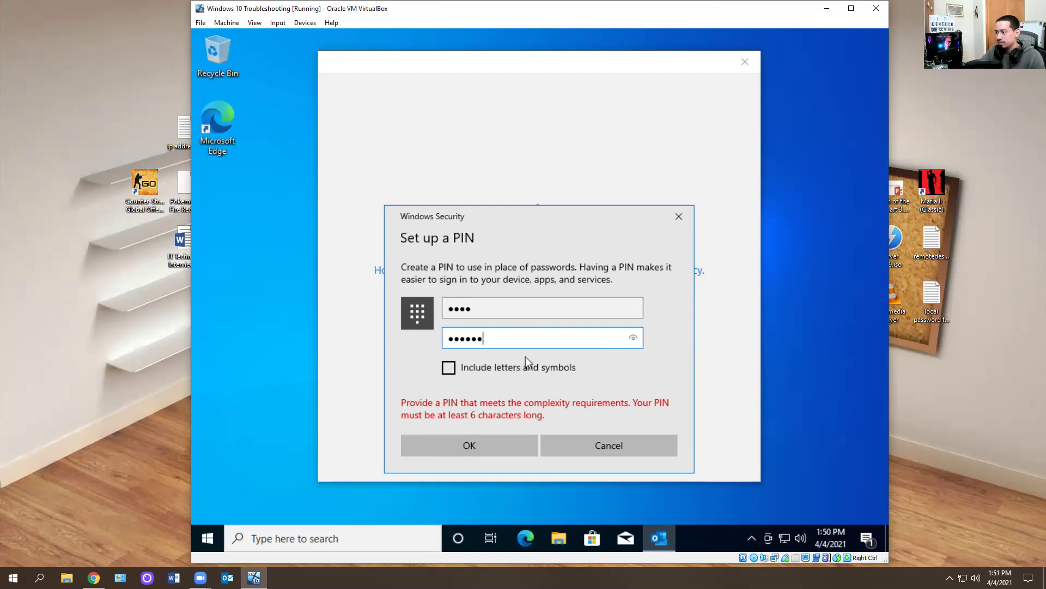
double_click(514, 309)
type("123456")
key("Return")
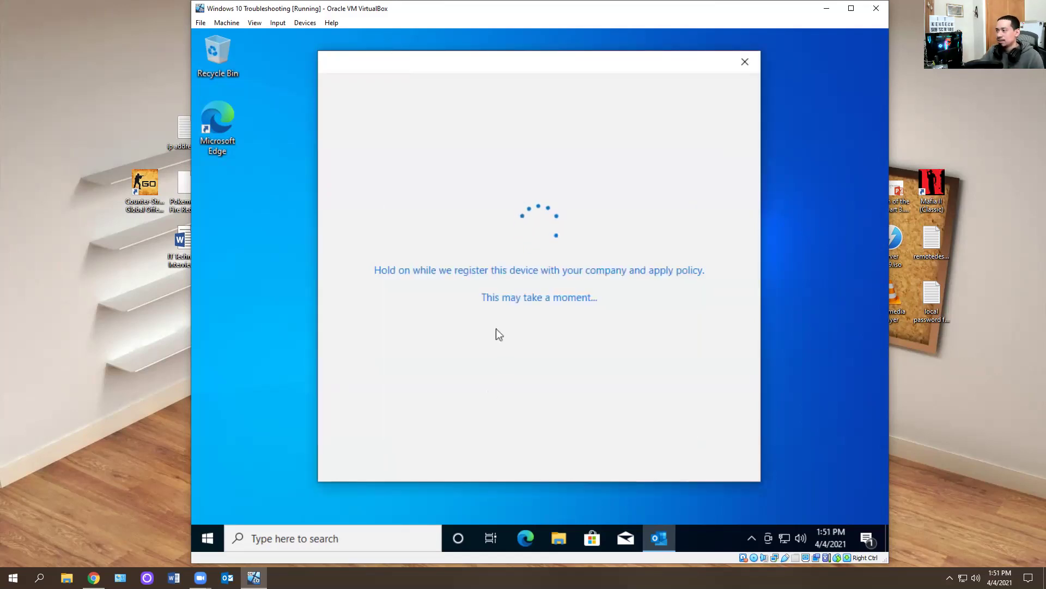
left_click(700, 452)
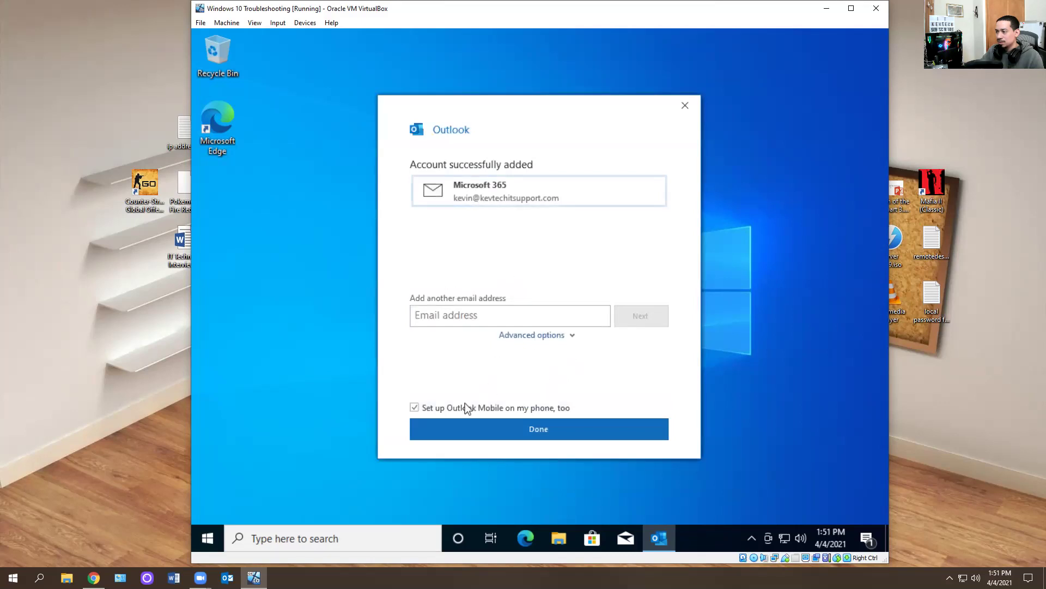
- Skip Outlook Mobile setup, finish, and dismiss the layout tip, cloud settings tip and setup notice
left_click(415, 407)
left_click(501, 437)
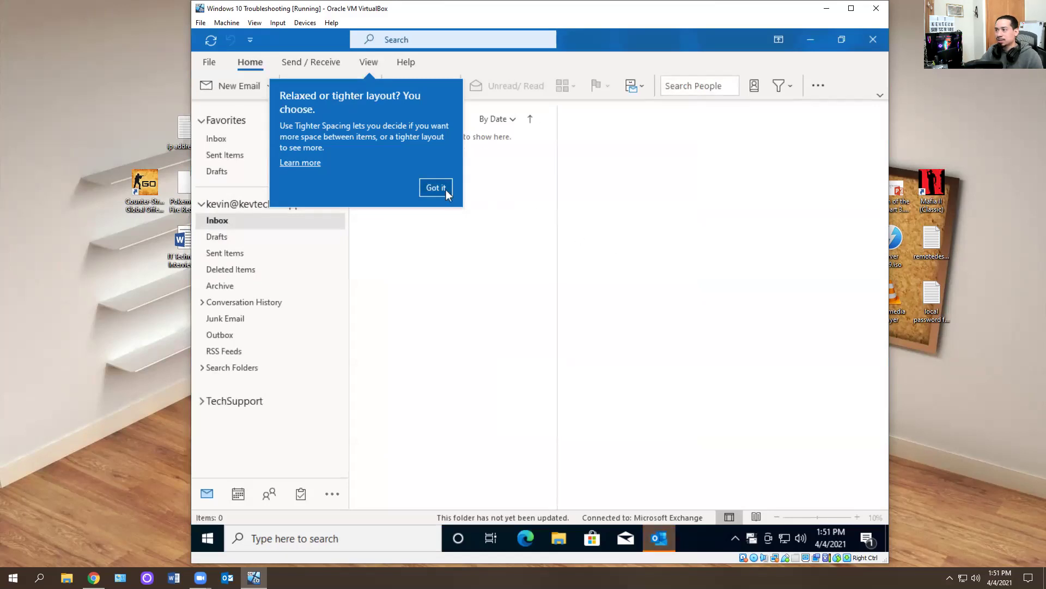
left_click(445, 189)
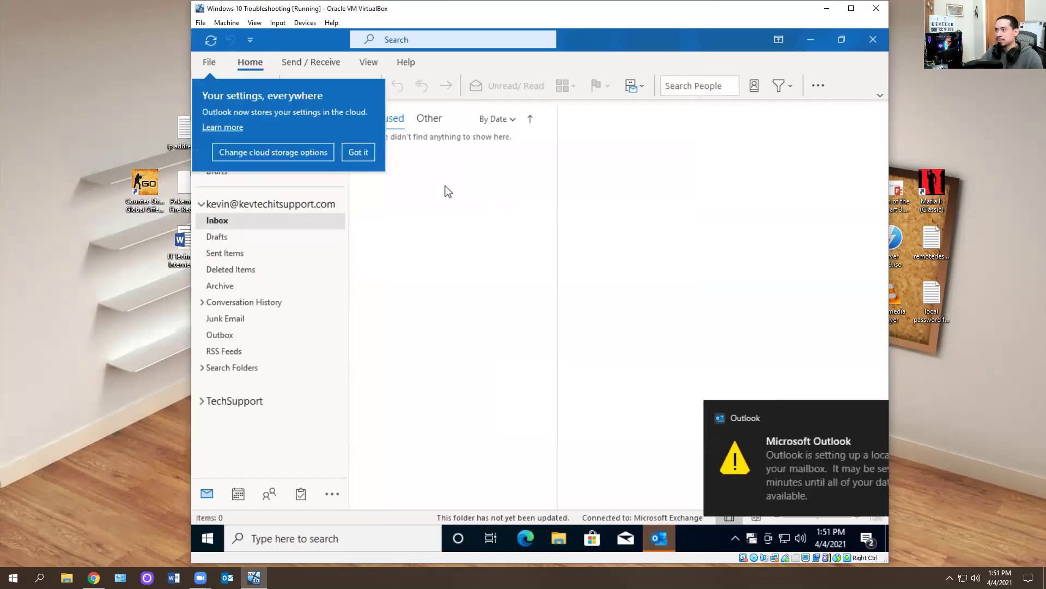
left_click(356, 151)
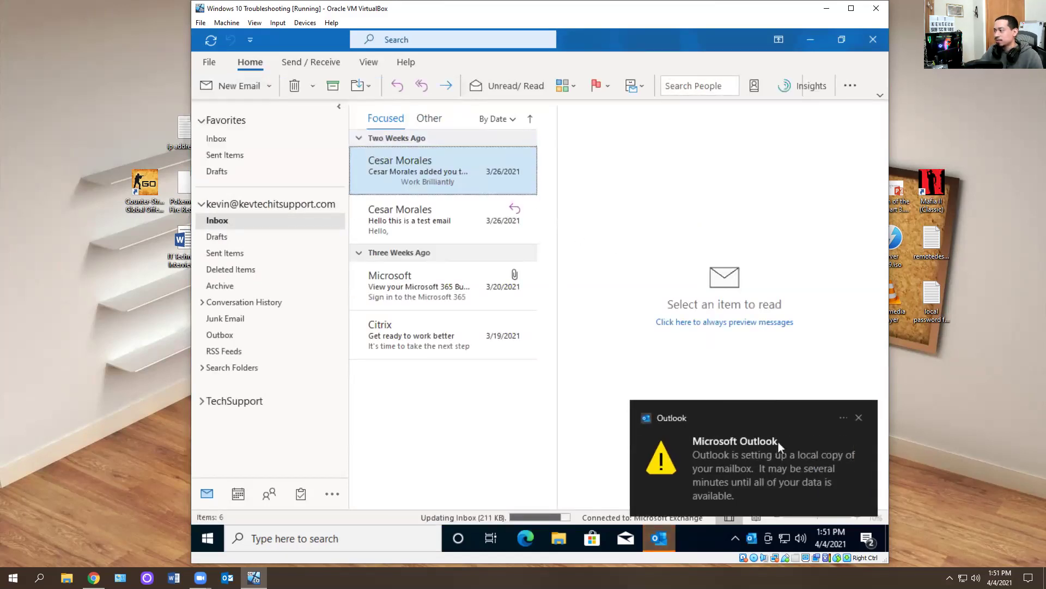
left_click(859, 418)
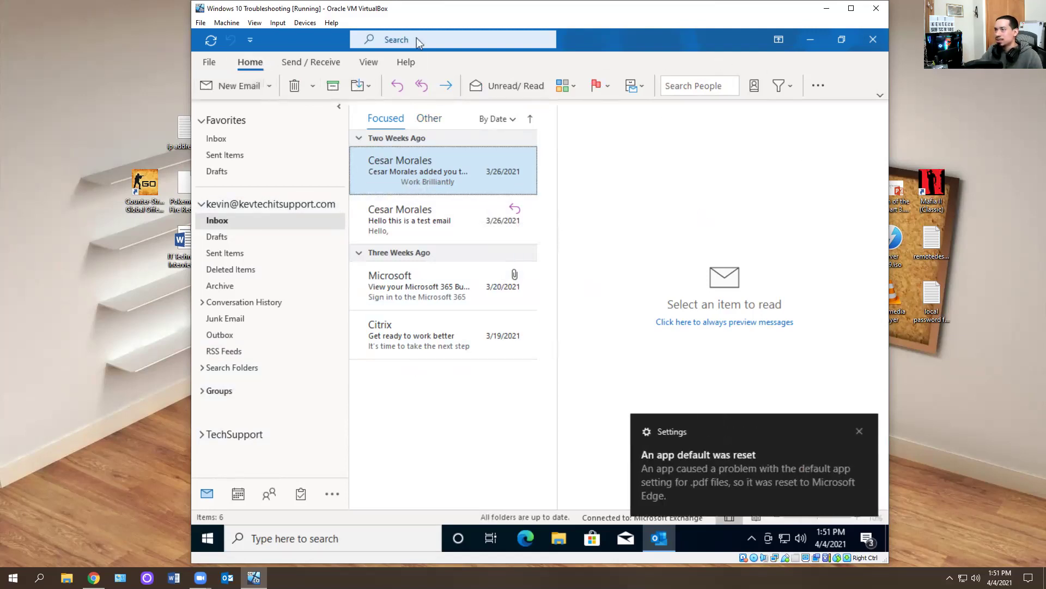
- Expand the ribbon to the full classic layout
left_click(293, 58)
scroll(290, 67, "up", 1)
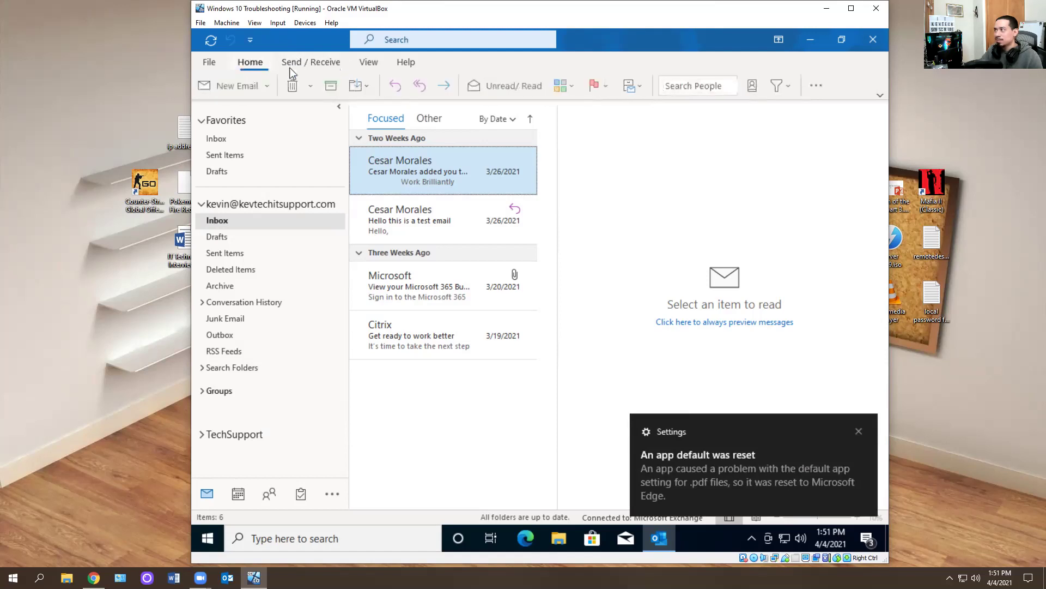
left_click(880, 95)
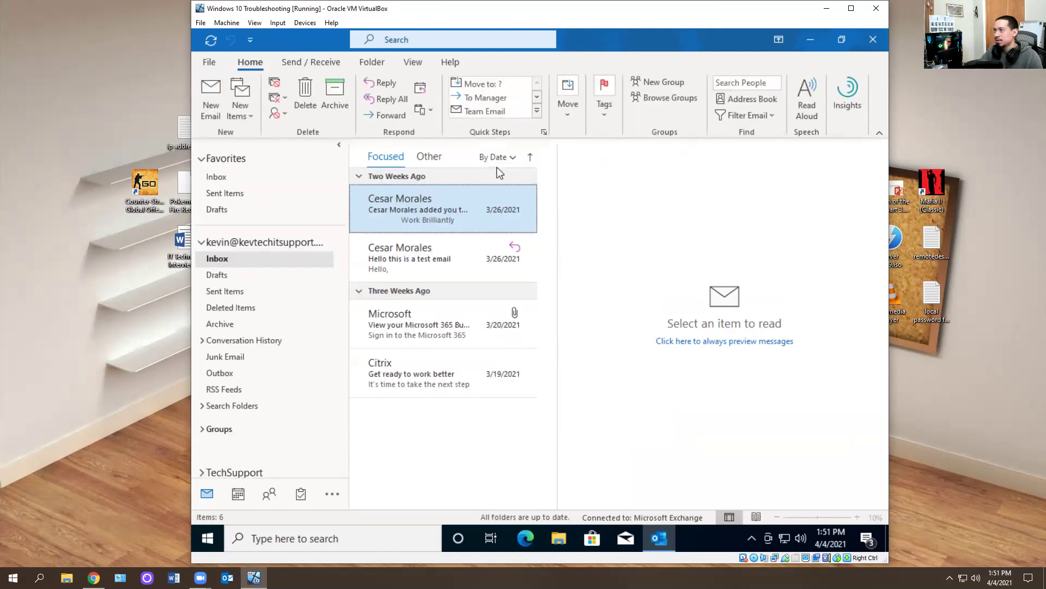
- Open Manage Add-ins from the File account page, then close the browser window it launched
left_click(305, 65)
left_click(255, 65)
left_click(309, 64)
left_click(256, 64)
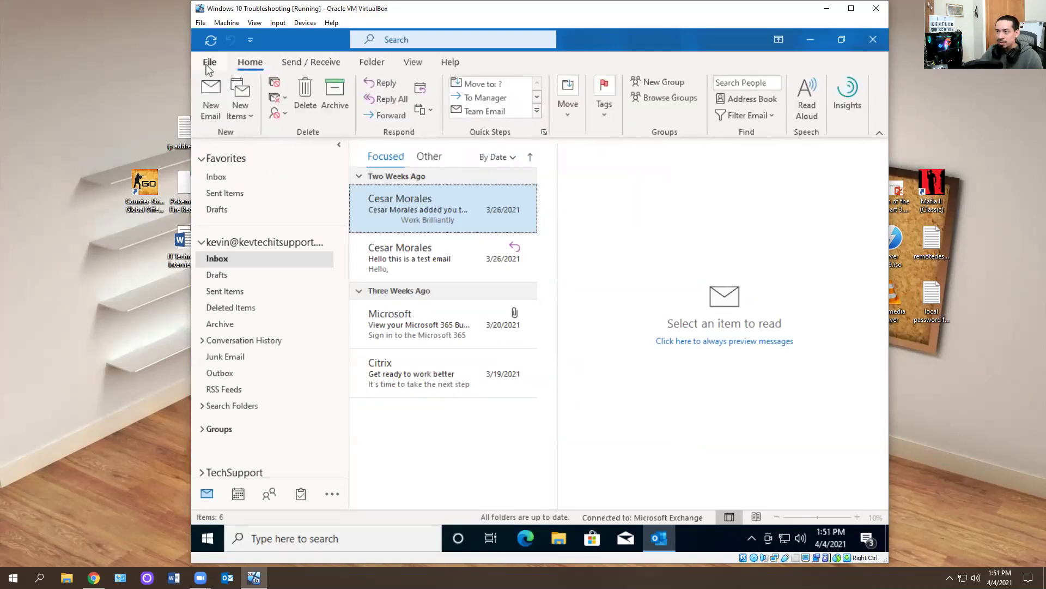
left_click(209, 62)
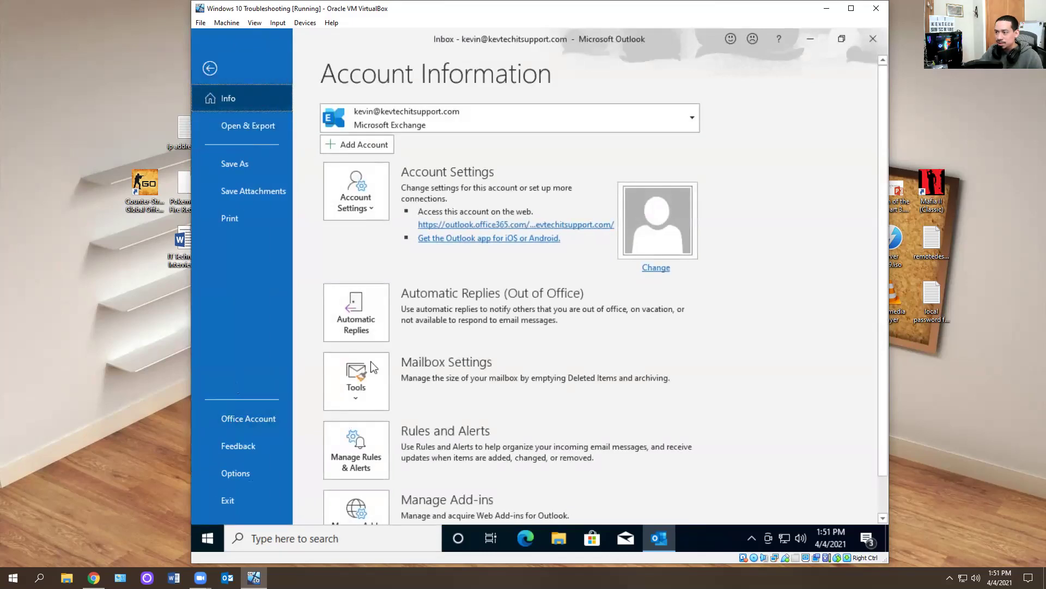
scroll(448, 267, "down", 2)
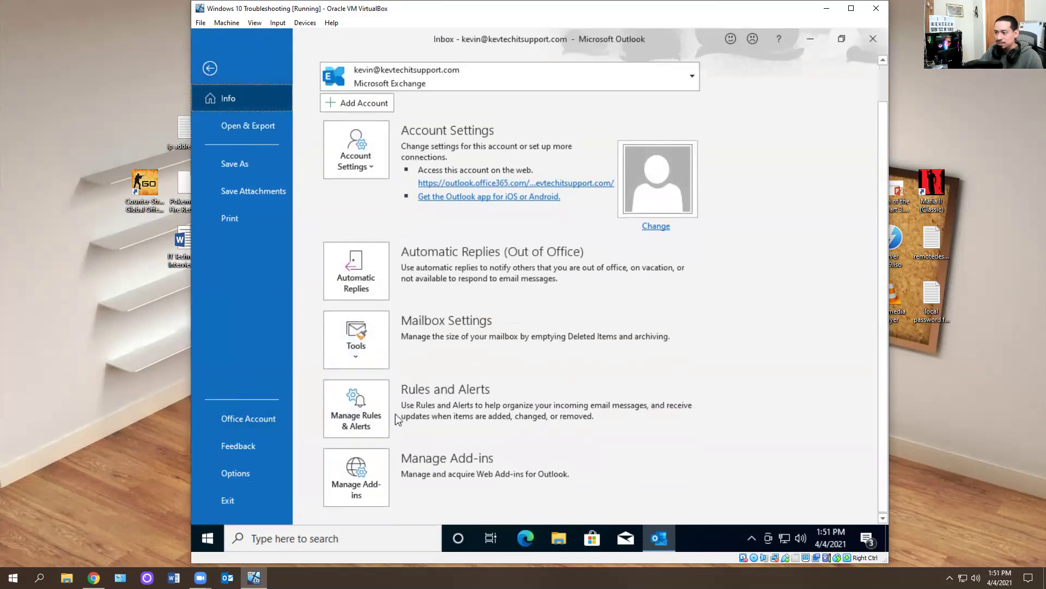
left_click(351, 485)
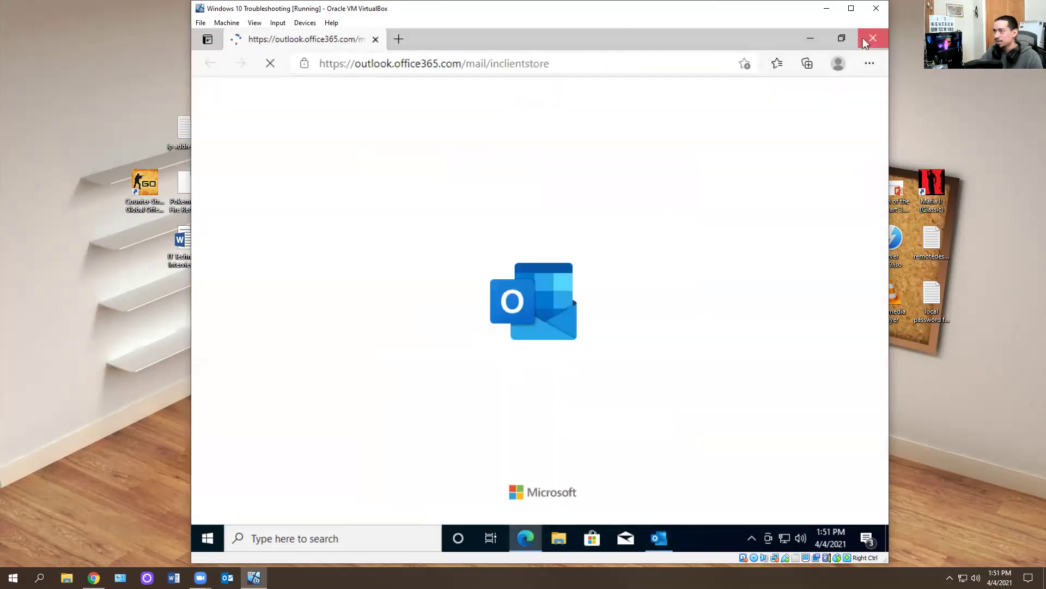
left_click(864, 38)
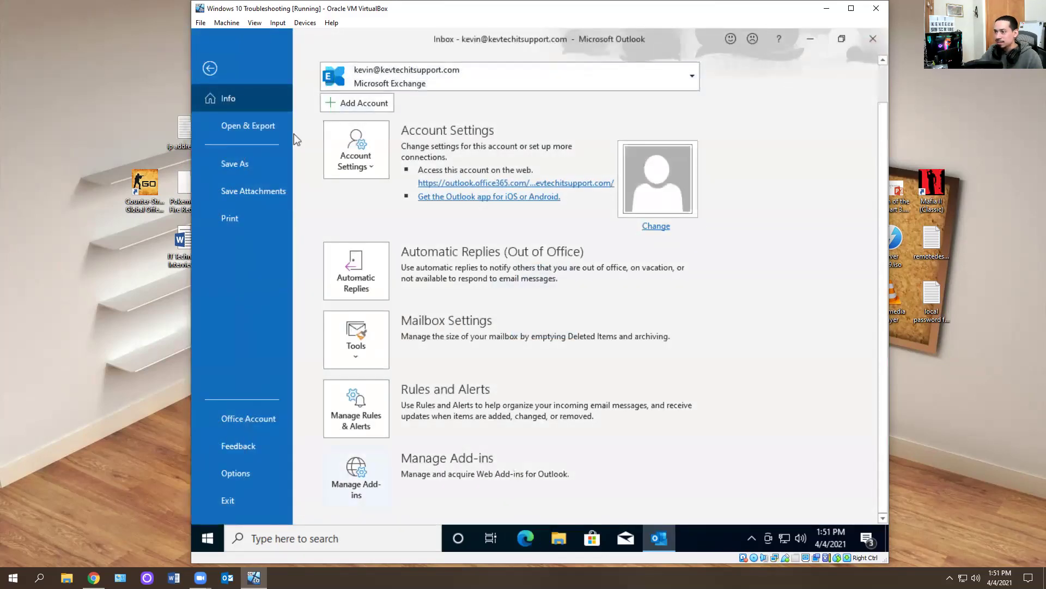
- Review the COM add-ins list under Options > Add-ins, then exit Outlook
left_click(356, 341)
left_click(555, 330)
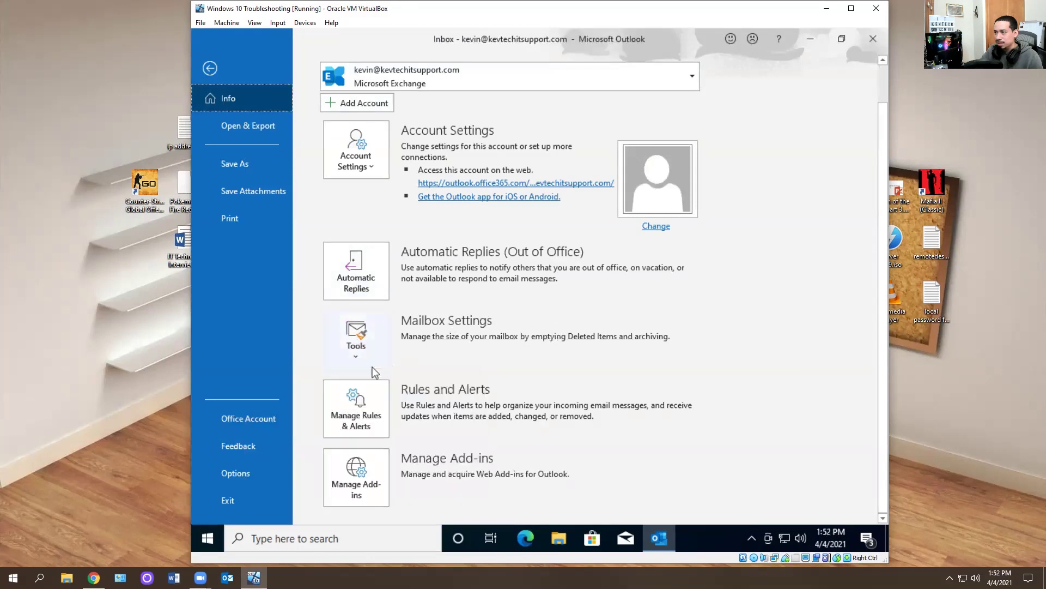
left_click(243, 475)
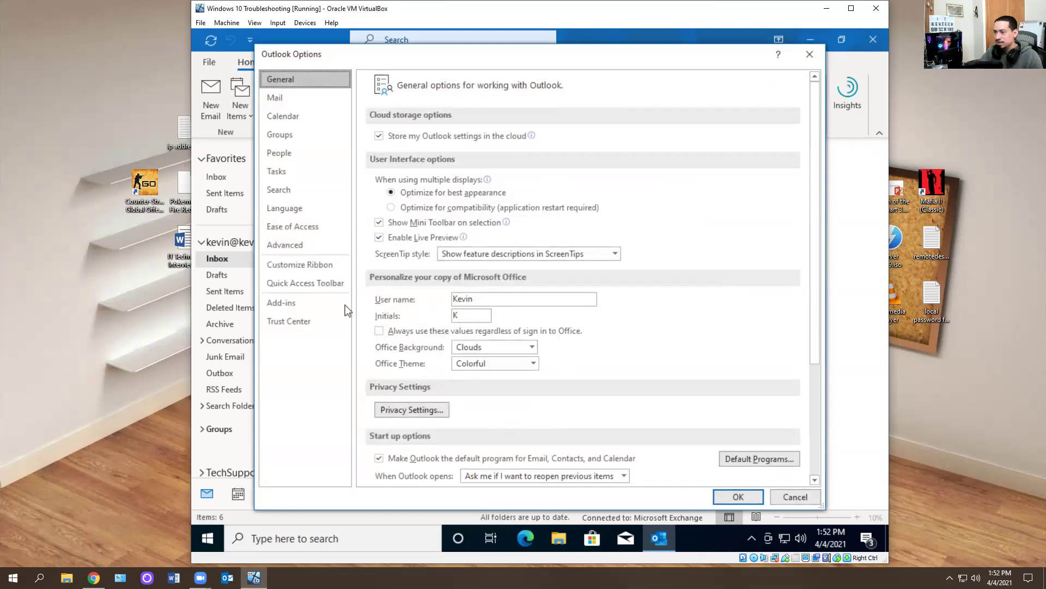
left_click(281, 303)
left_click(519, 469)
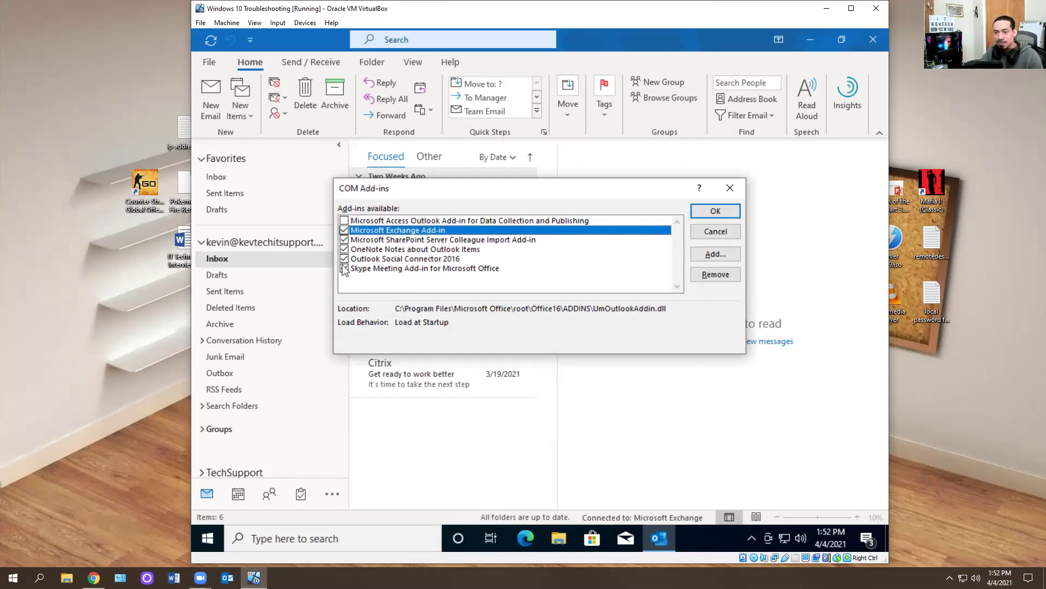
left_click(730, 187)
left_click(872, 40)
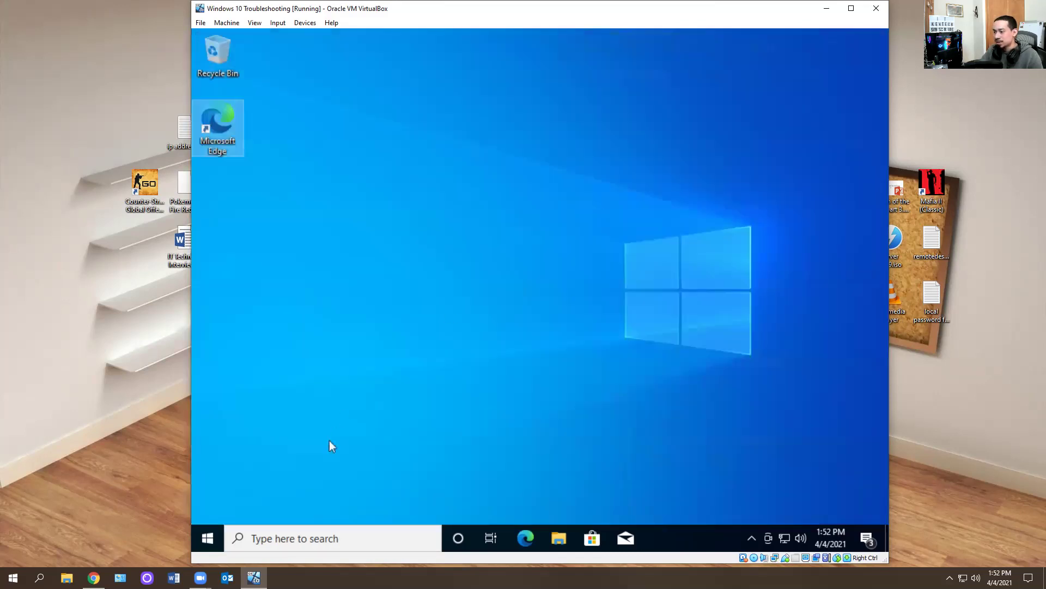
- Launch Outlook in Safe Mode by running outlook.exe /safe from the Run dialog
left_click(202, 538)
type("r")
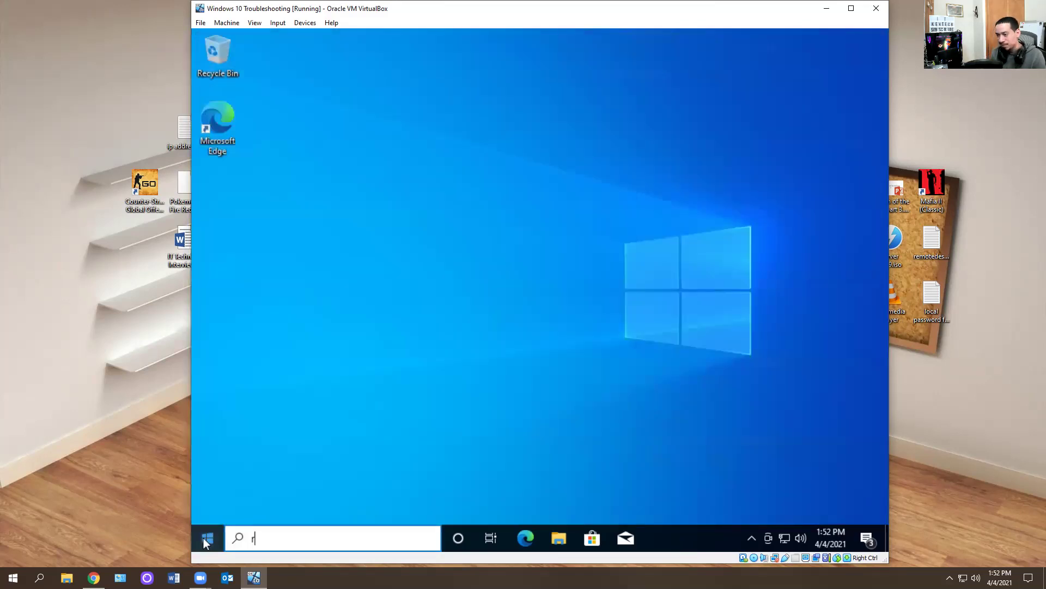
type("un")
key("Return")
type("outlook.exe")
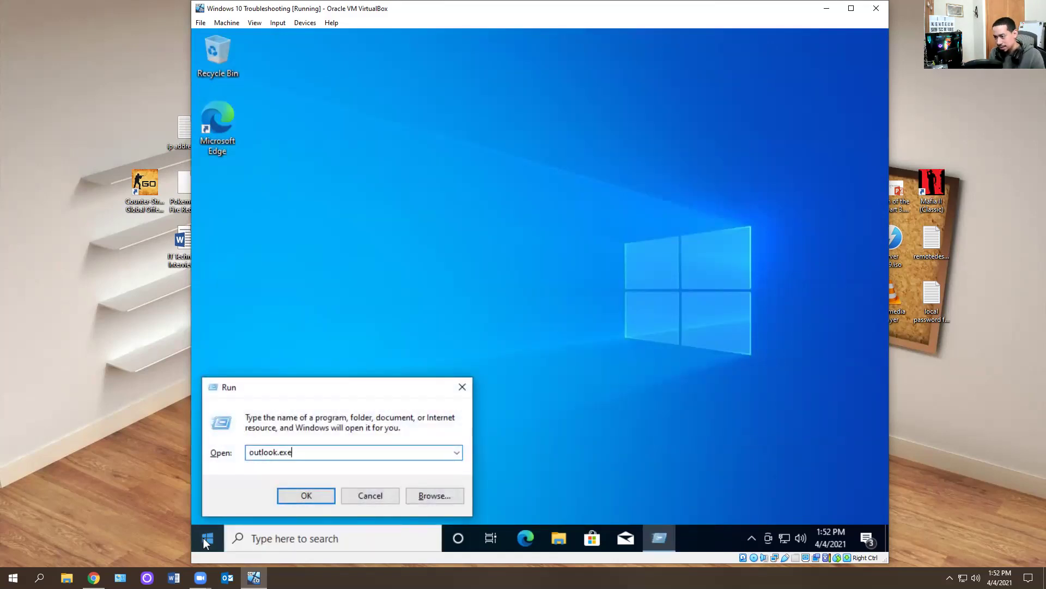
type(" /safe")
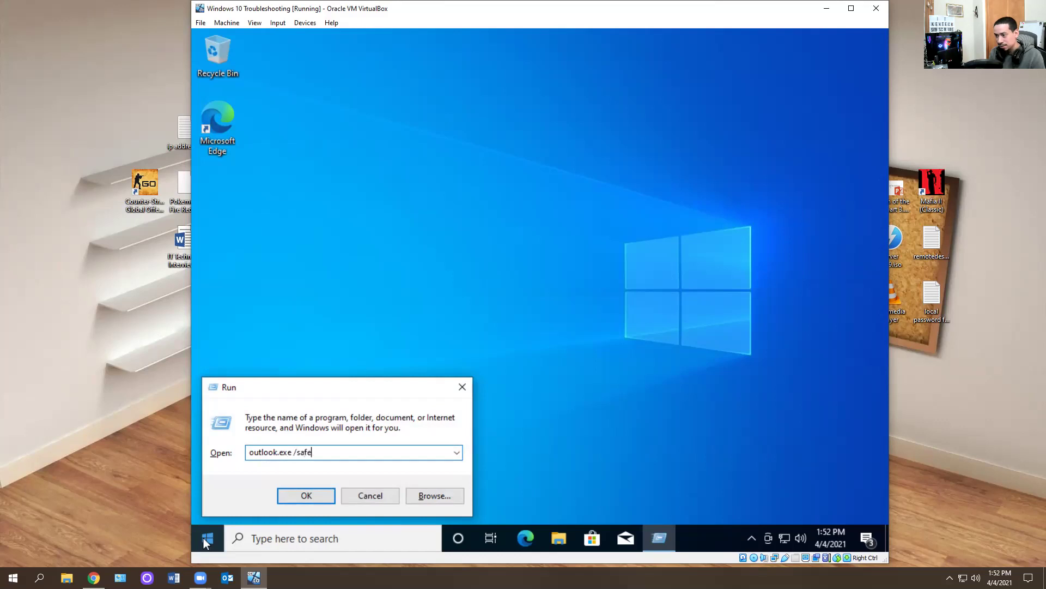
key("Return")
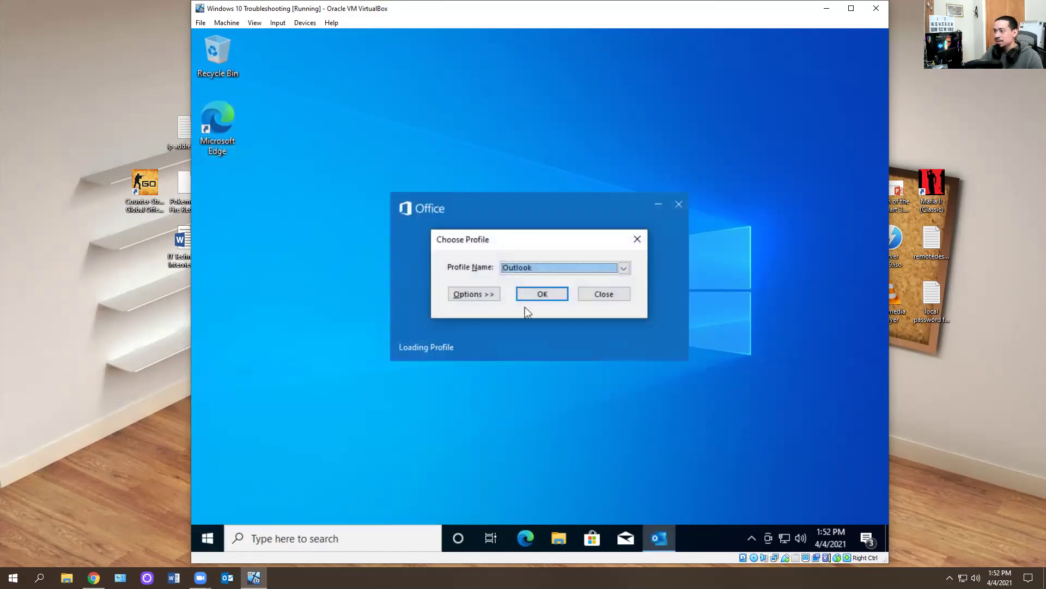
- Load the Outlook profile and accept both license agreement prompts
left_click(549, 296)
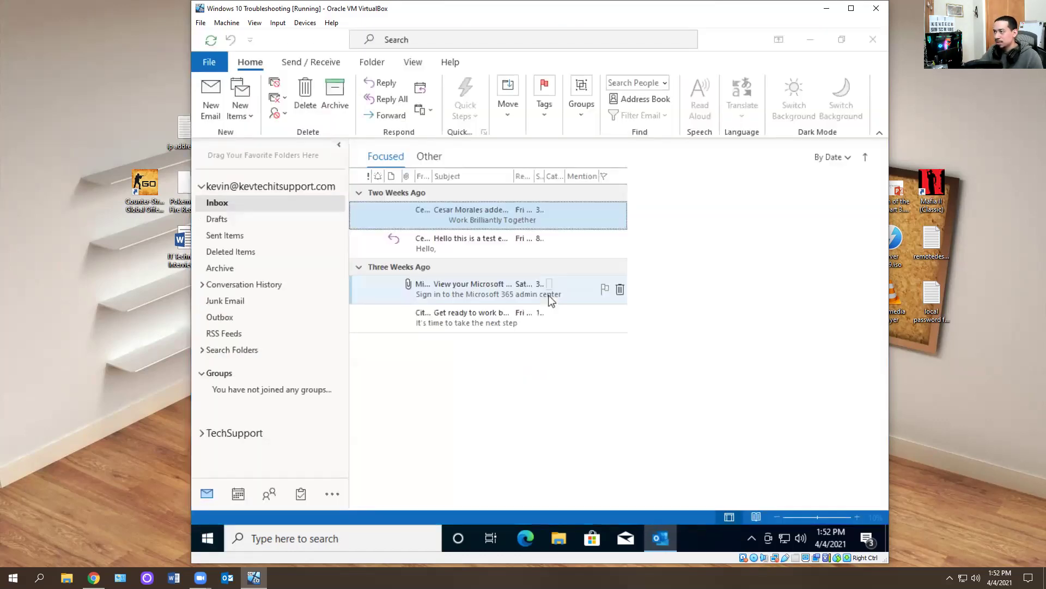
left_click(520, 398)
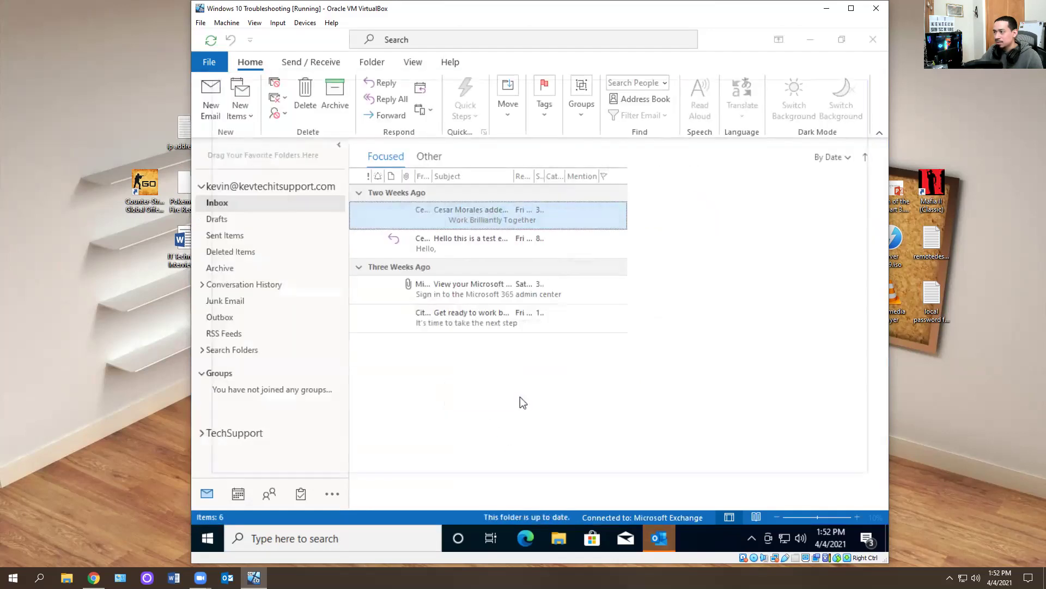
left_click(537, 401)
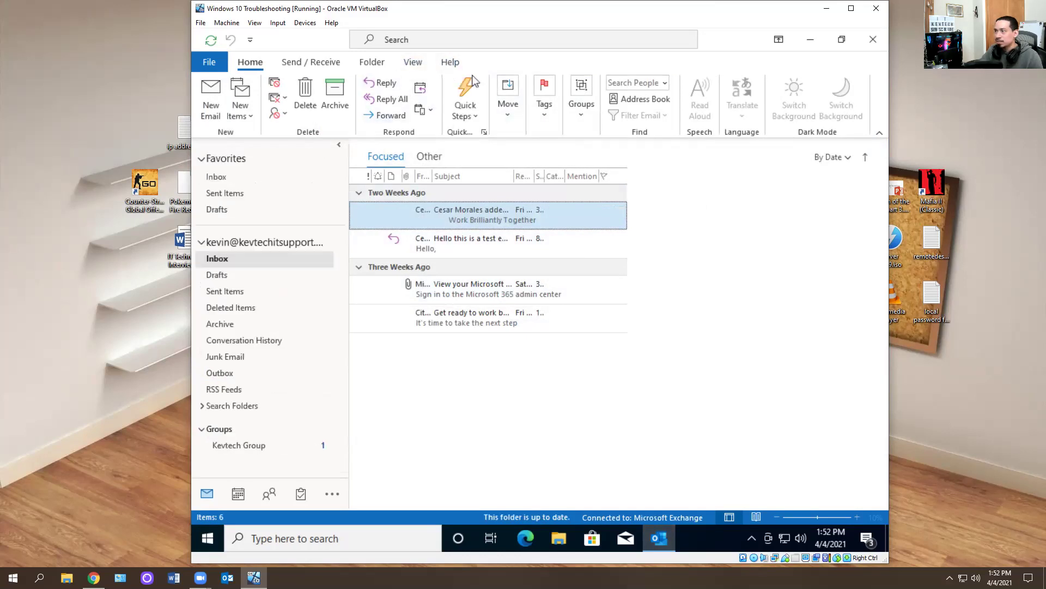
left_click(291, 63)
left_click(250, 61)
left_click(210, 62)
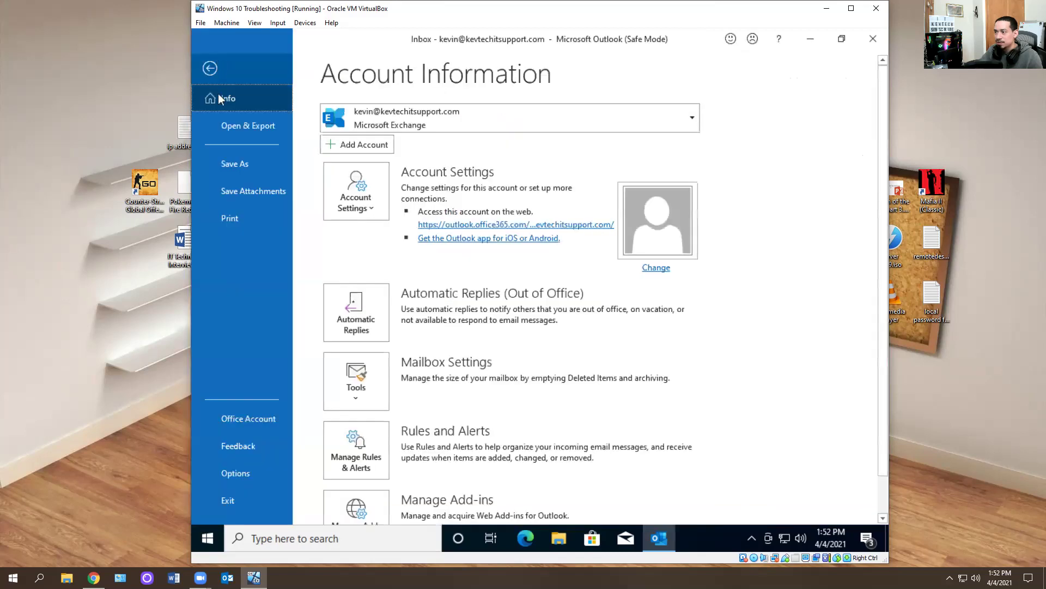
left_click(235, 472)
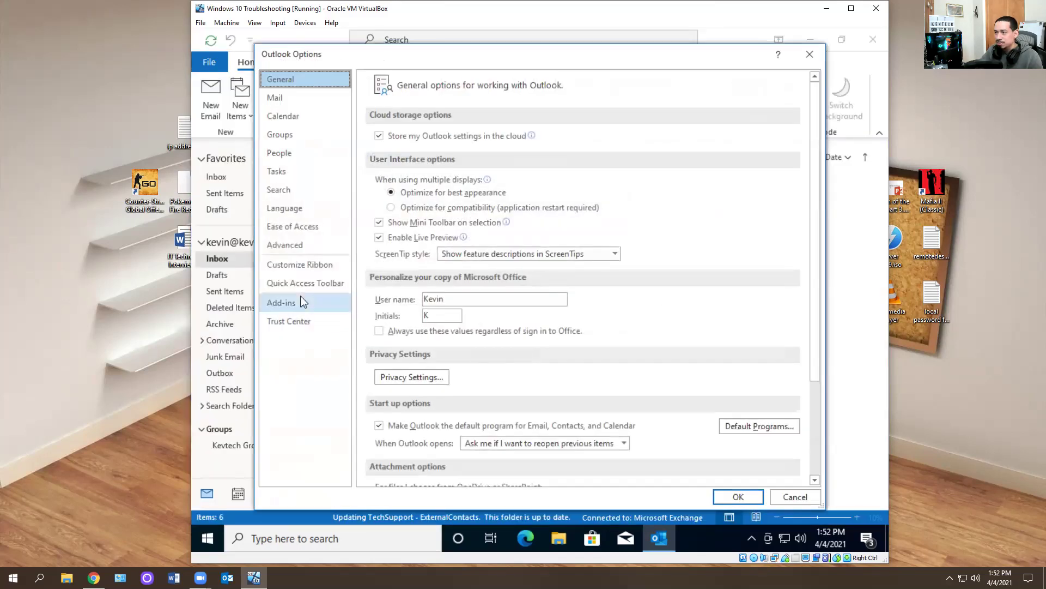
left_click(303, 303)
left_click(522, 469)
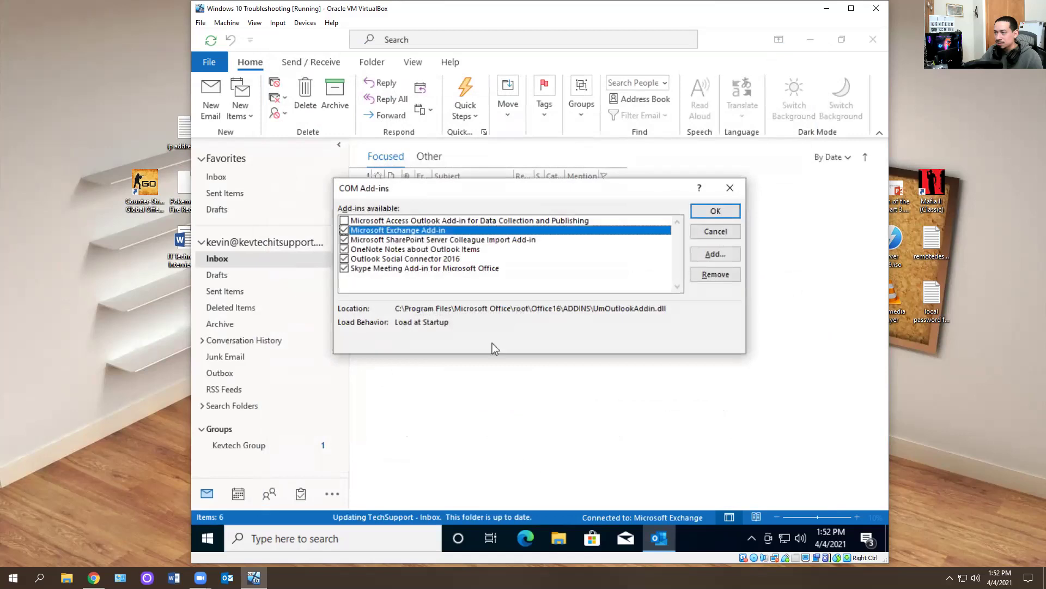
left_click(716, 210)
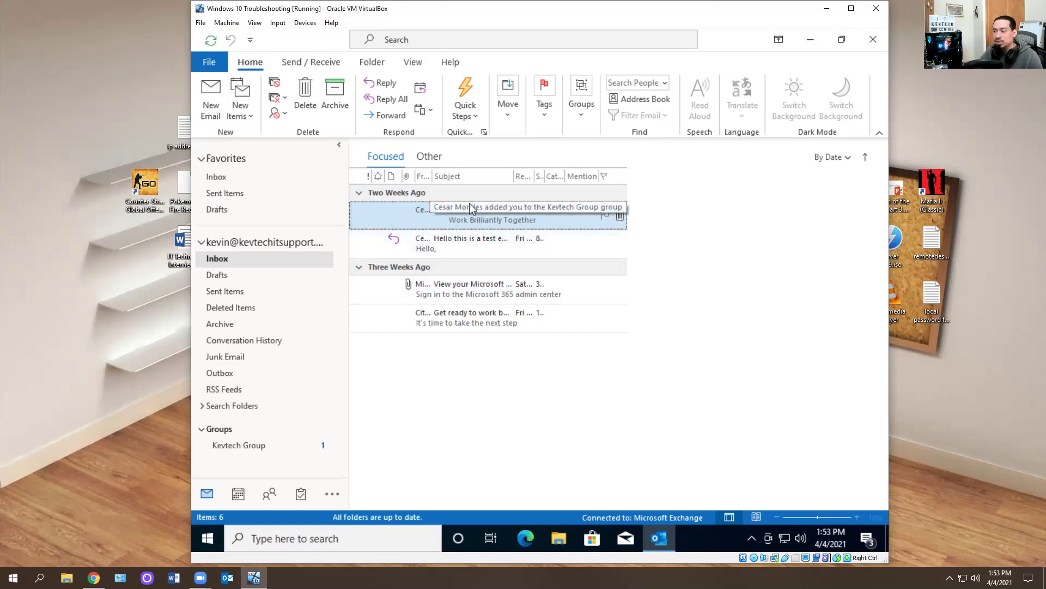
- Close the Safe Mode Outlook window and relaunch Outlook normally from Start search
left_click(873, 40)
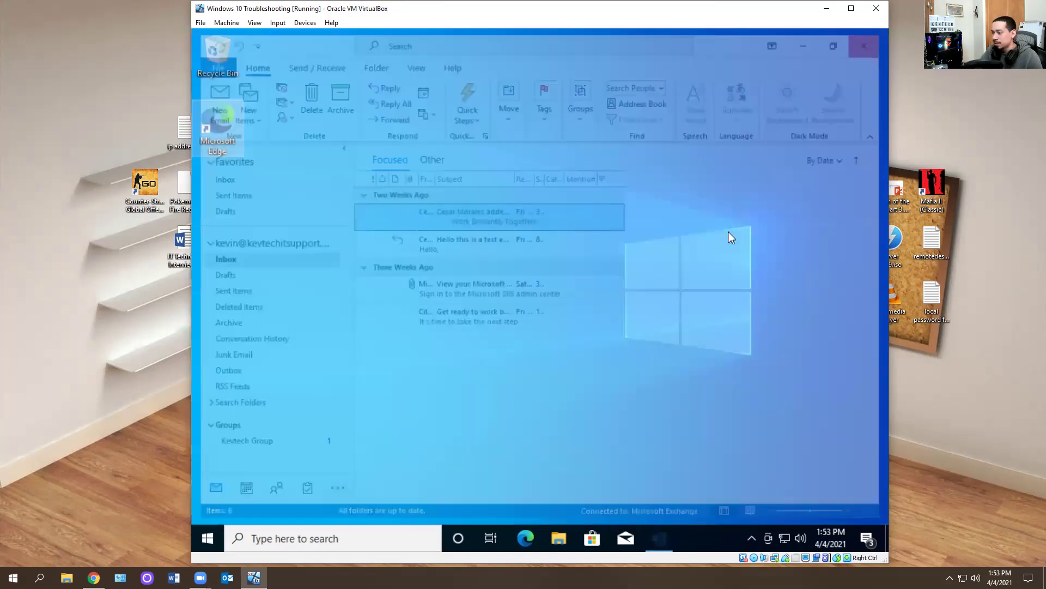
left_click(195, 538)
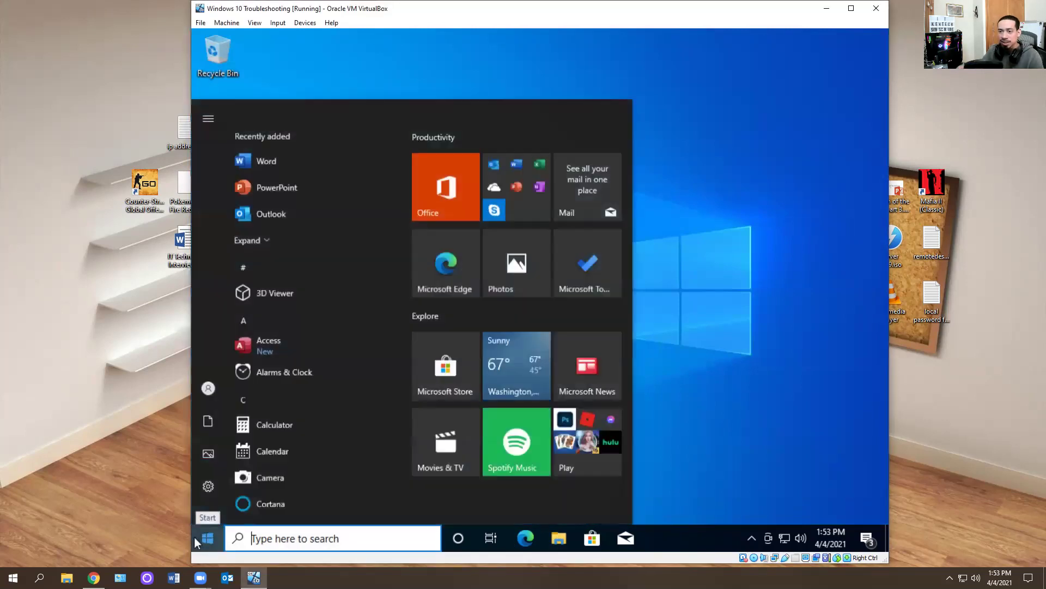
type("outl")
key("Return")
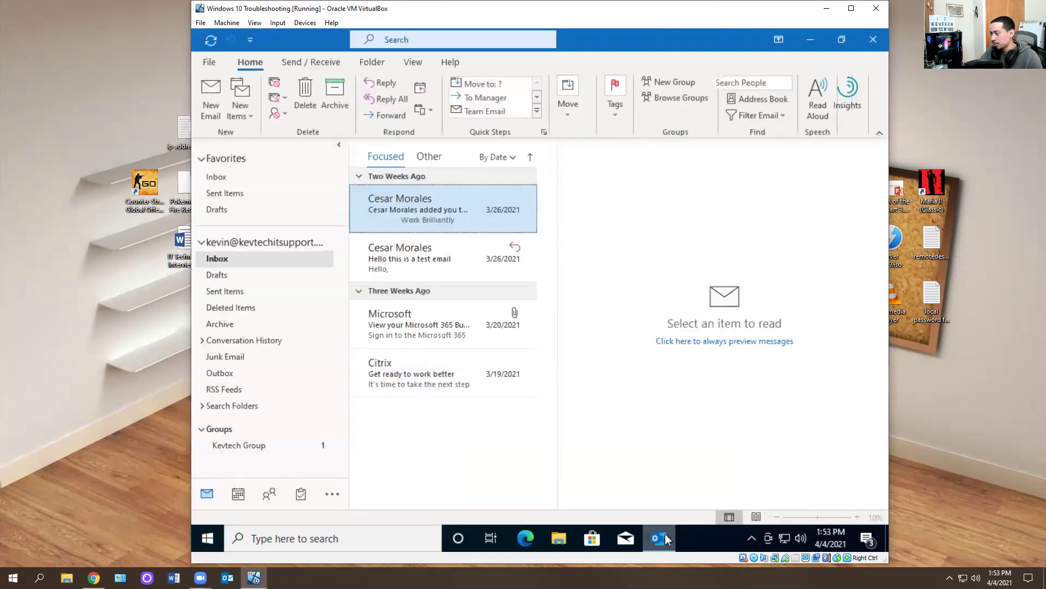
- Accept the license agreement, dismiss the privacy notice, and close Outlook
right_click(666, 539)
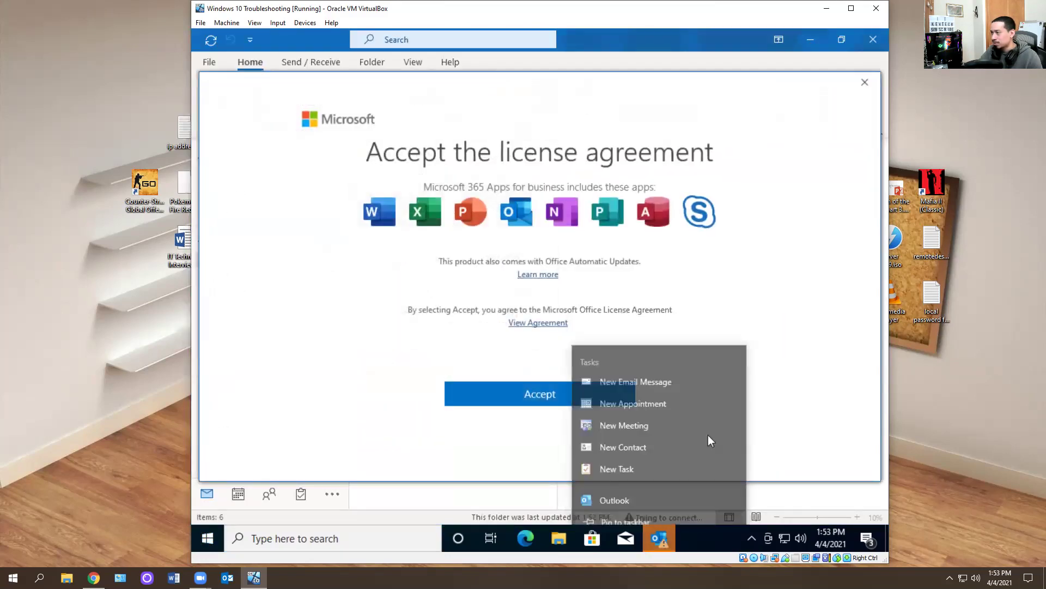
left_click(554, 390)
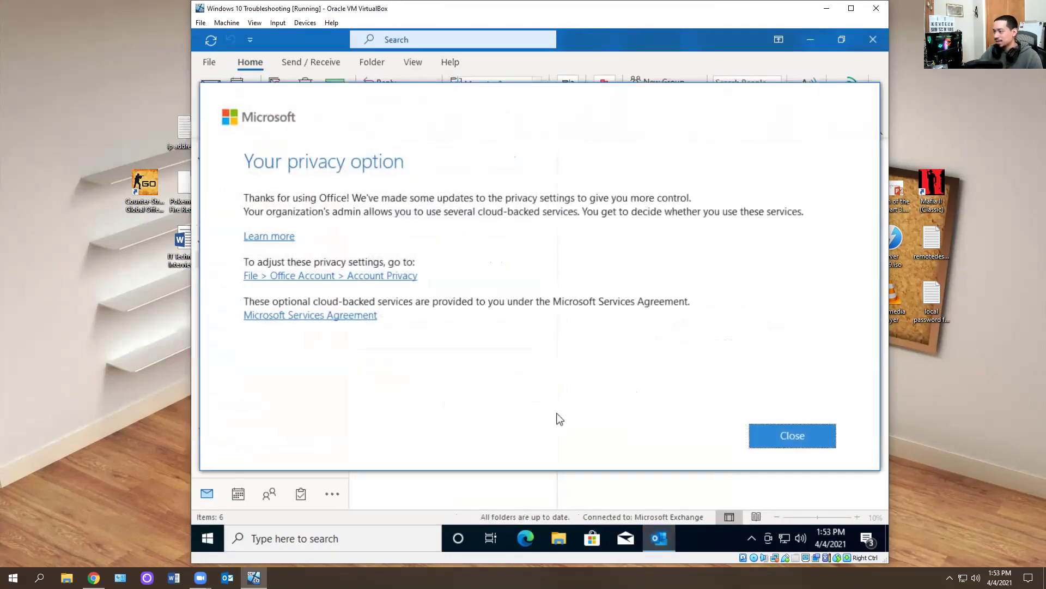
left_click(826, 435)
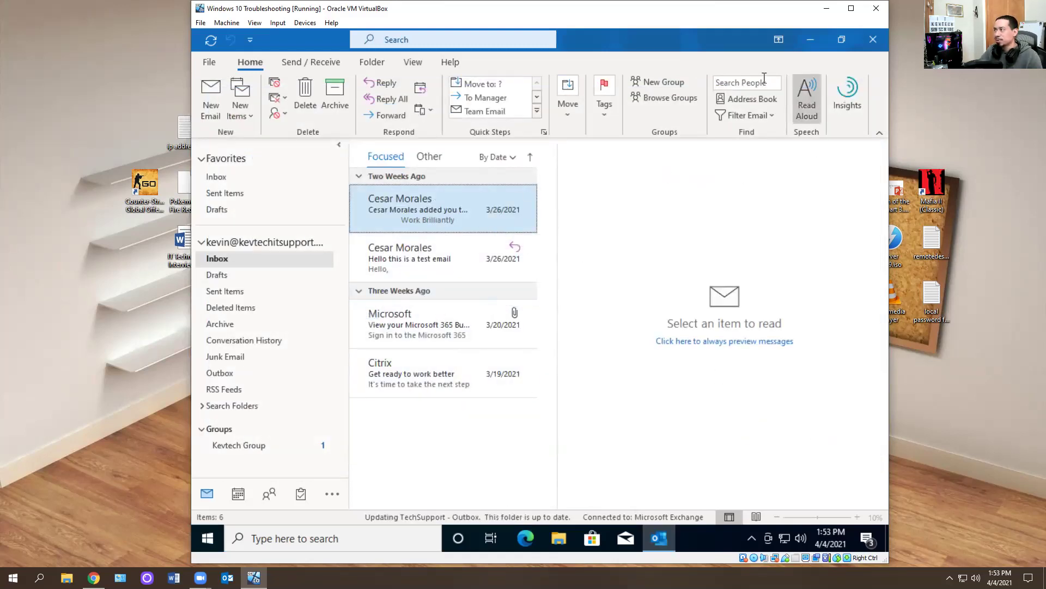
left_click(867, 42)
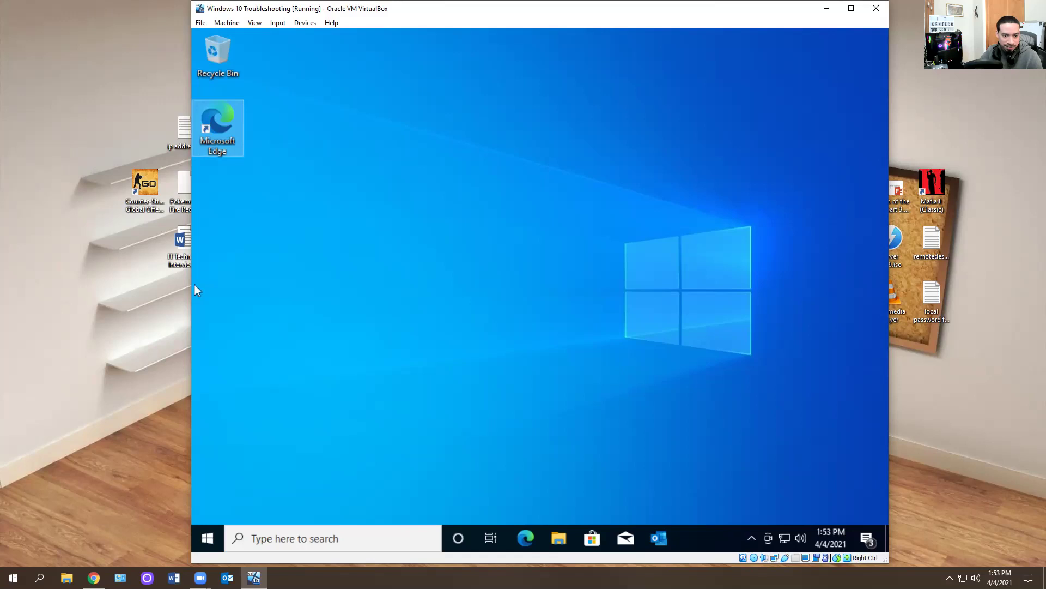
- Reopen Outlook and tag the first Focused email with the green category
key("alt+Tab")
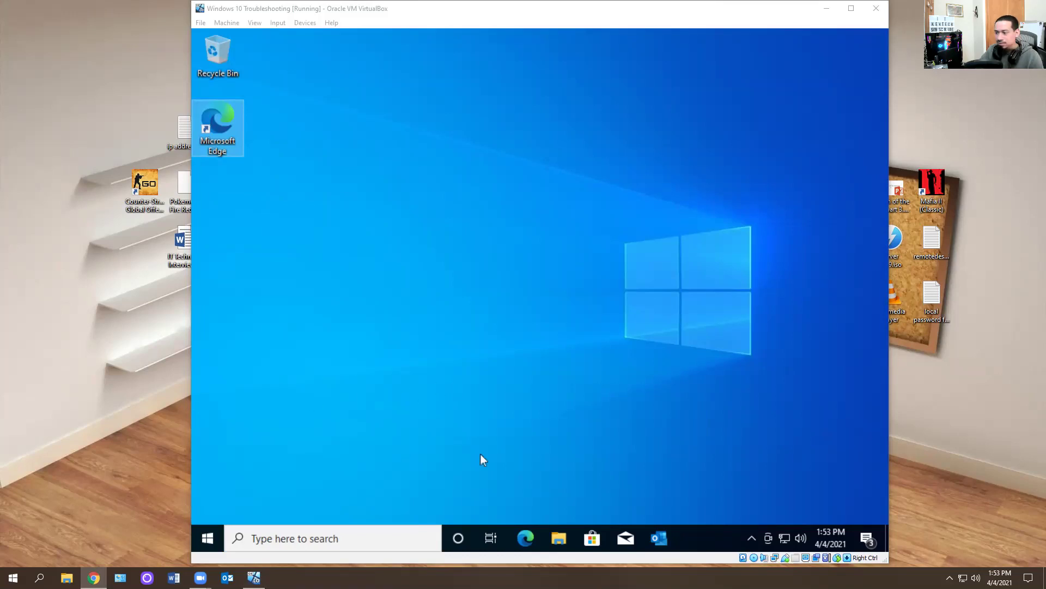
left_click(659, 538)
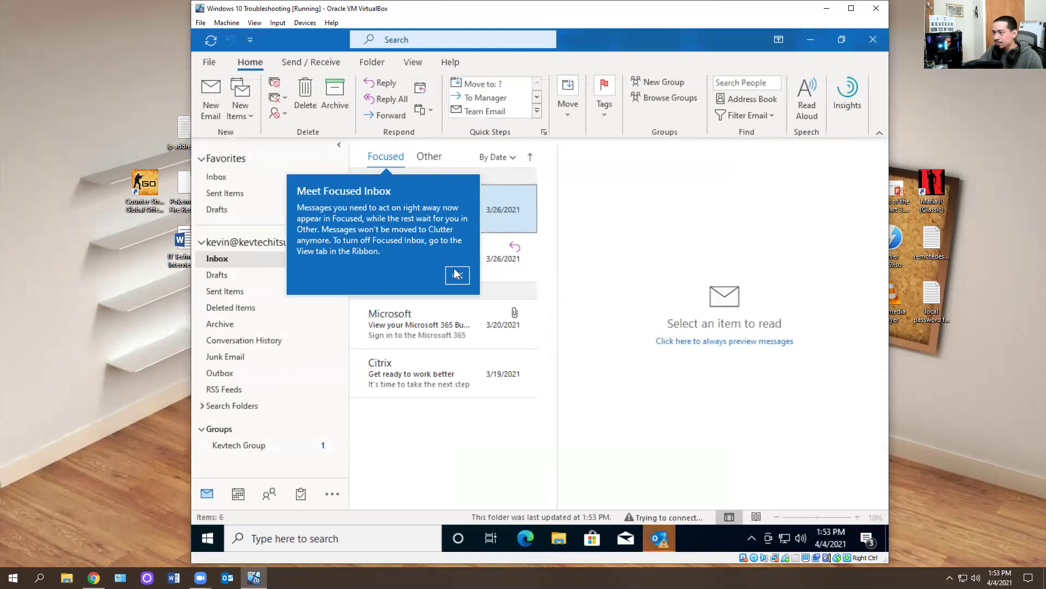
left_click(457, 275)
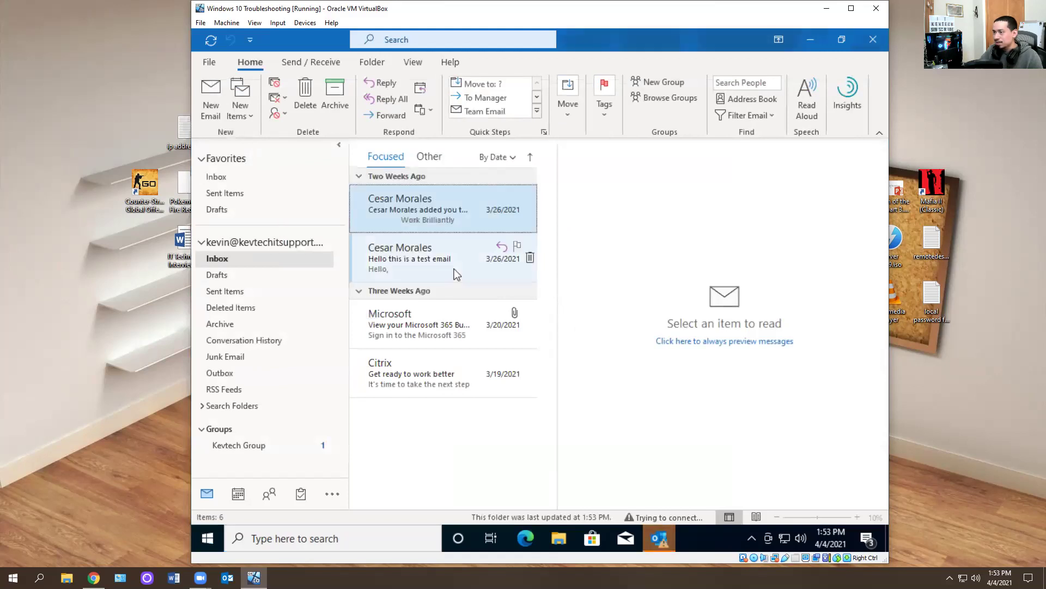
right_click(424, 215)
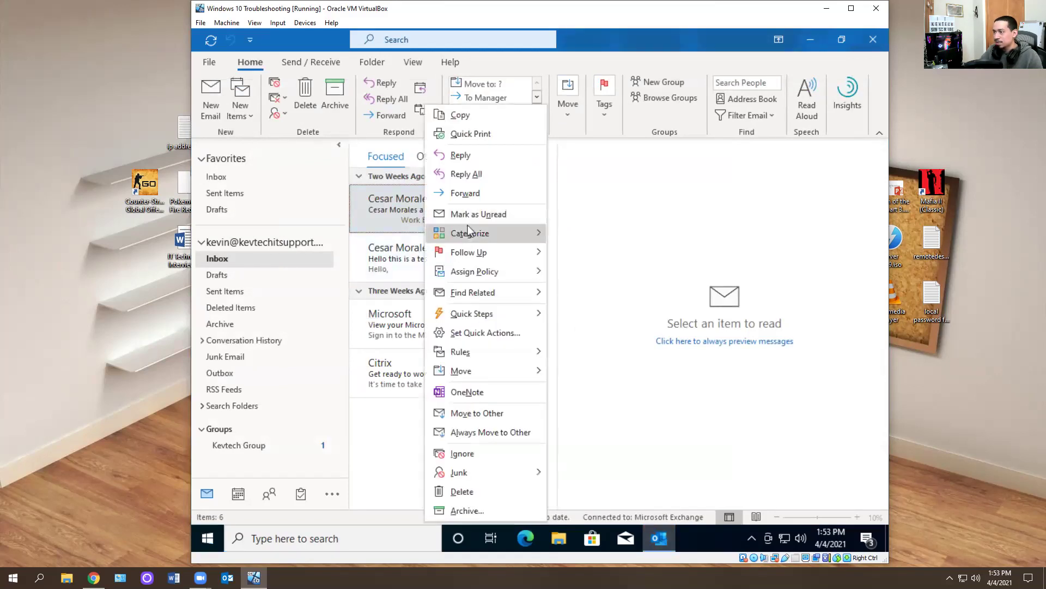
mouse_move(468, 226)
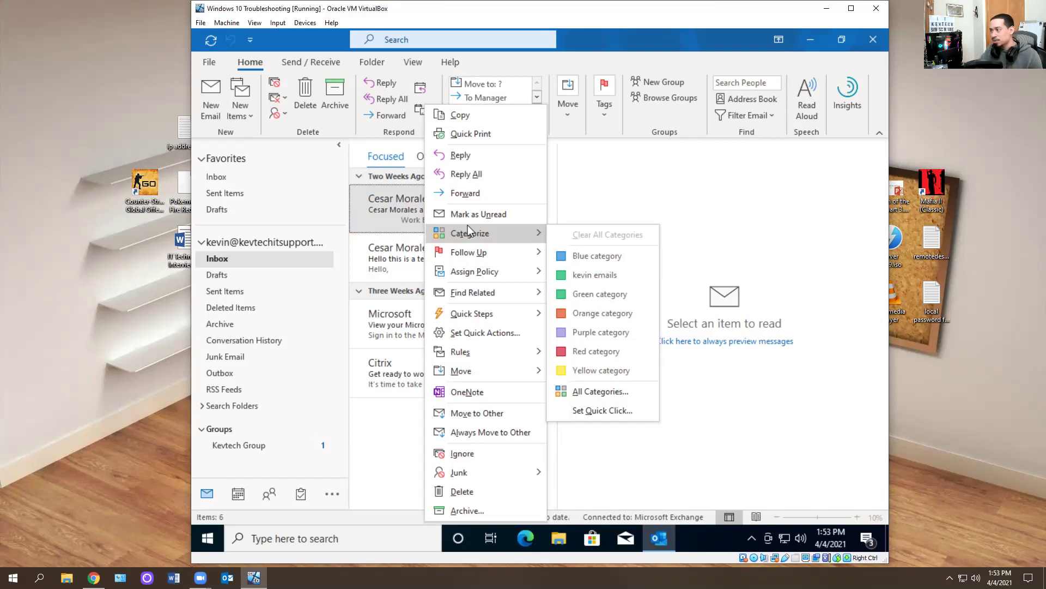
left_click(594, 275)
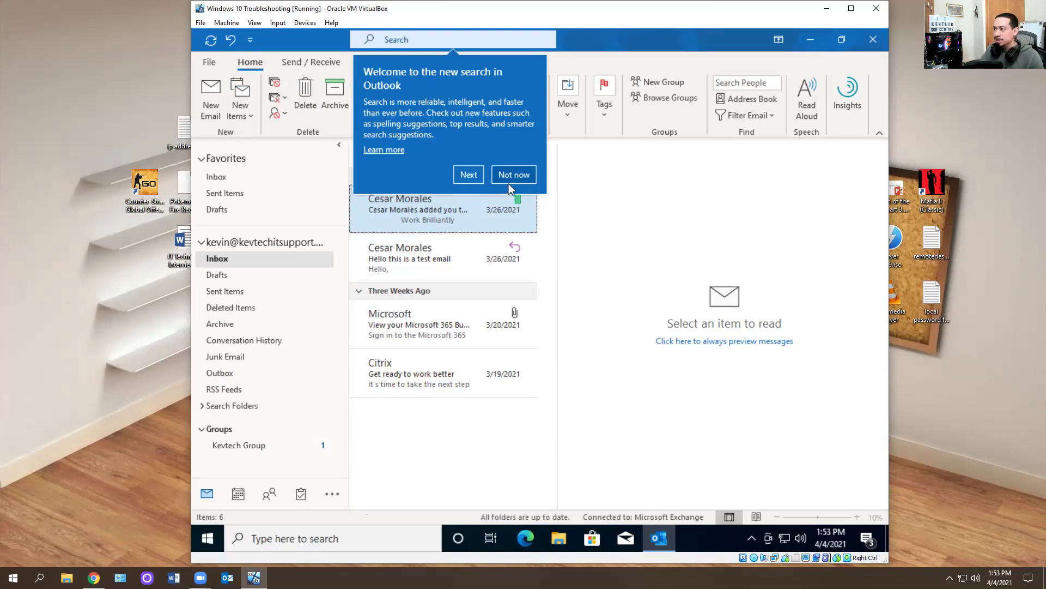
left_click(495, 178)
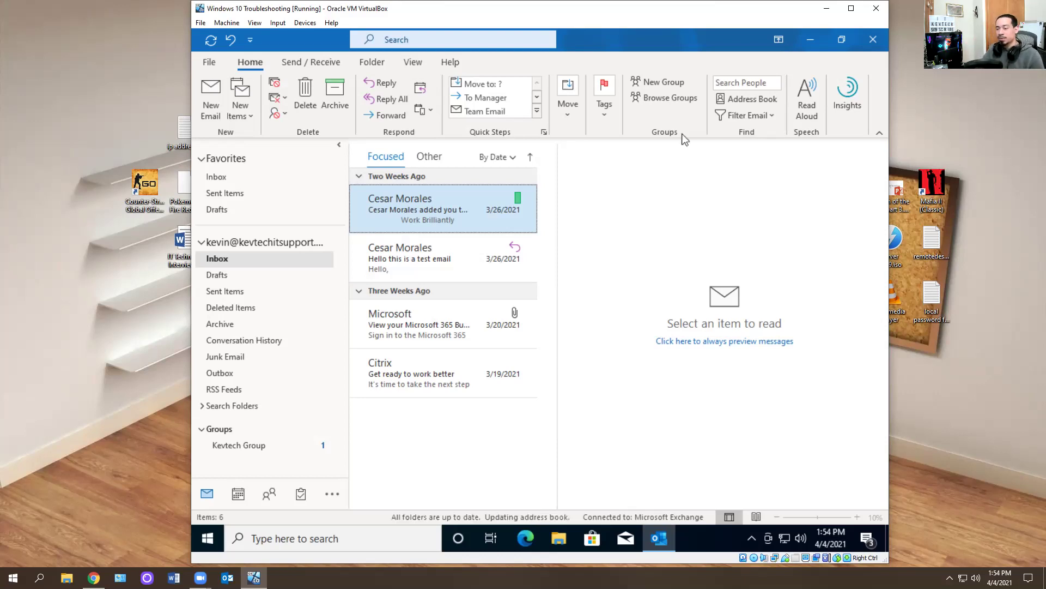
- Close Outlook and relaunch it from Run with outlook.exe /cleancategories instead of /safe
left_click(873, 38)
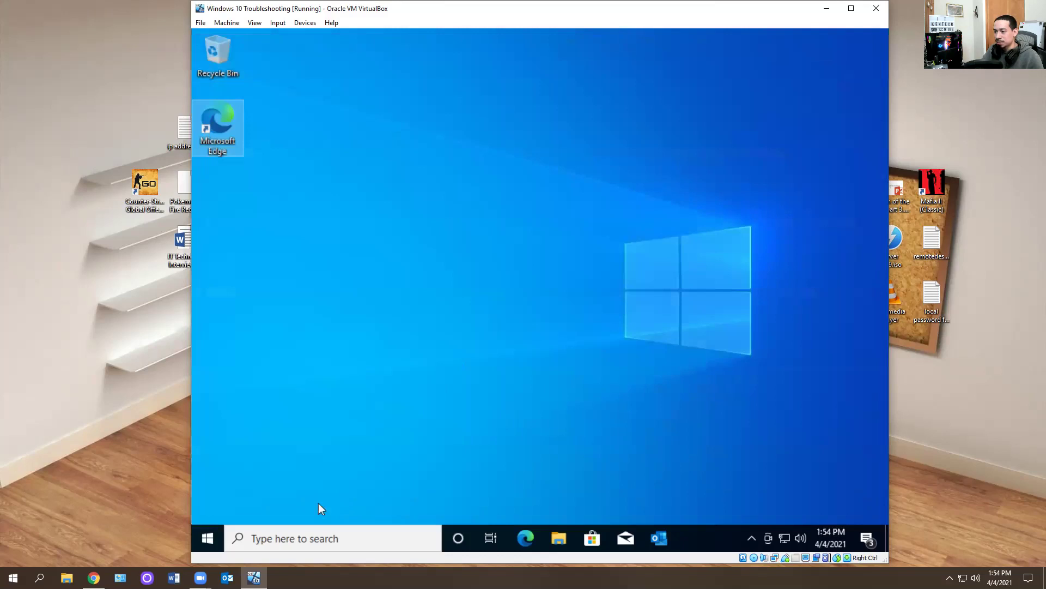
left_click(212, 537)
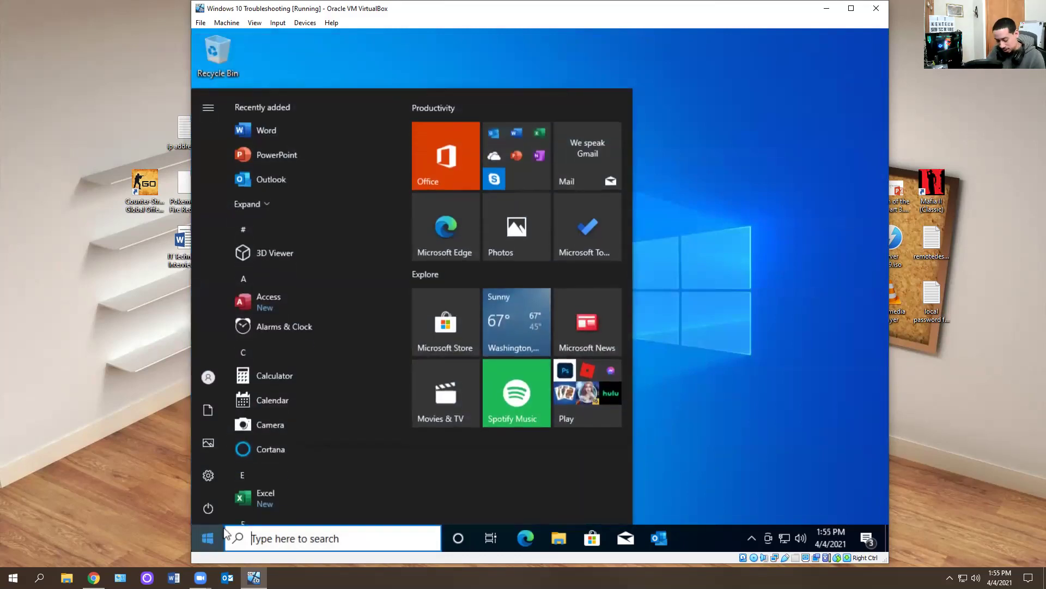
type("run")
key("Return")
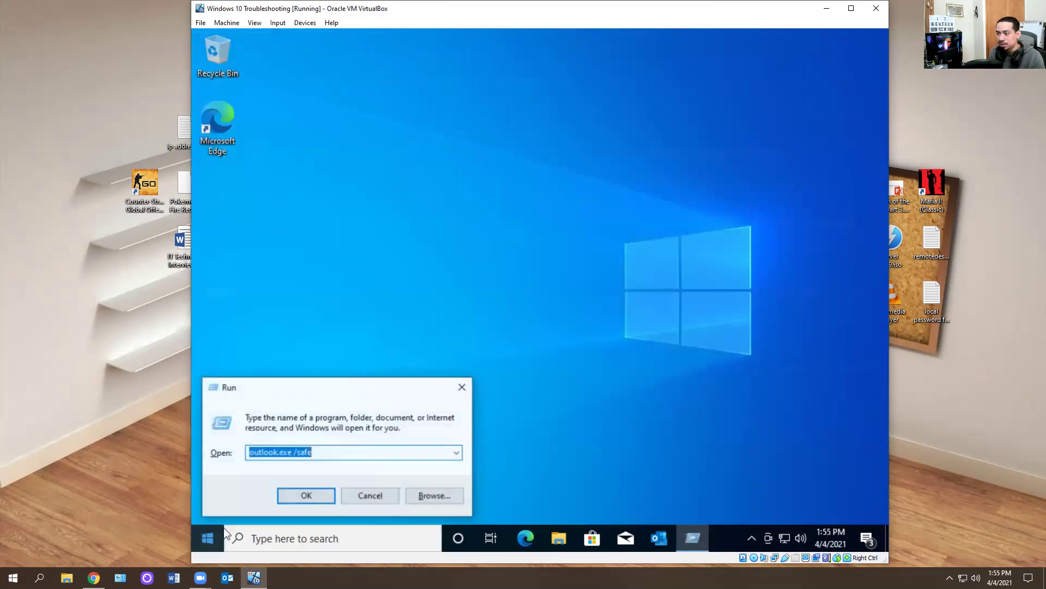
key("End")
key("BackSpace")
key("BackSpace")
key("BackSpace")
key("BackSpace")
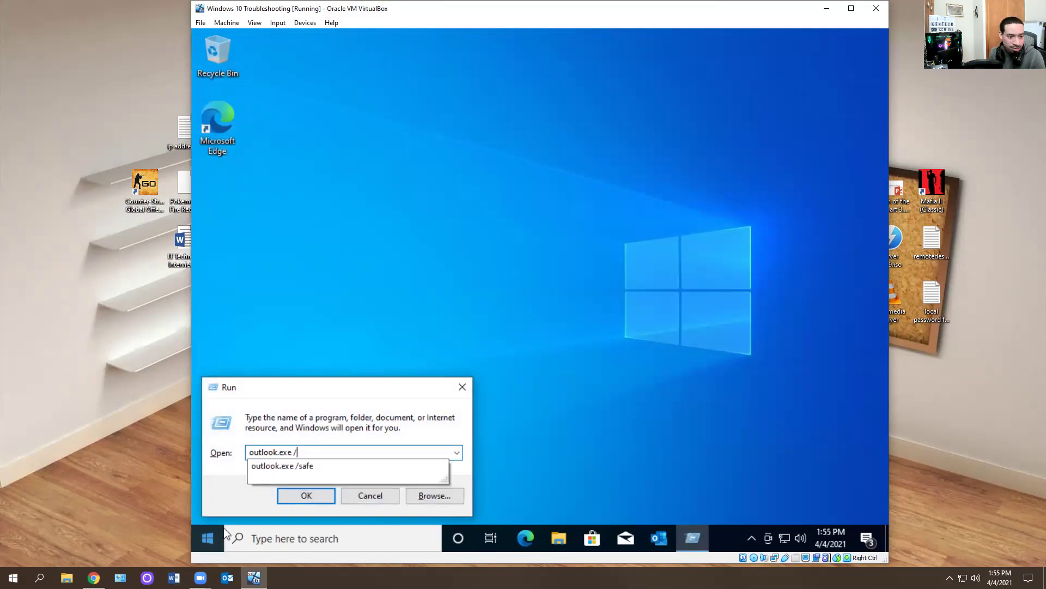
type("clean")
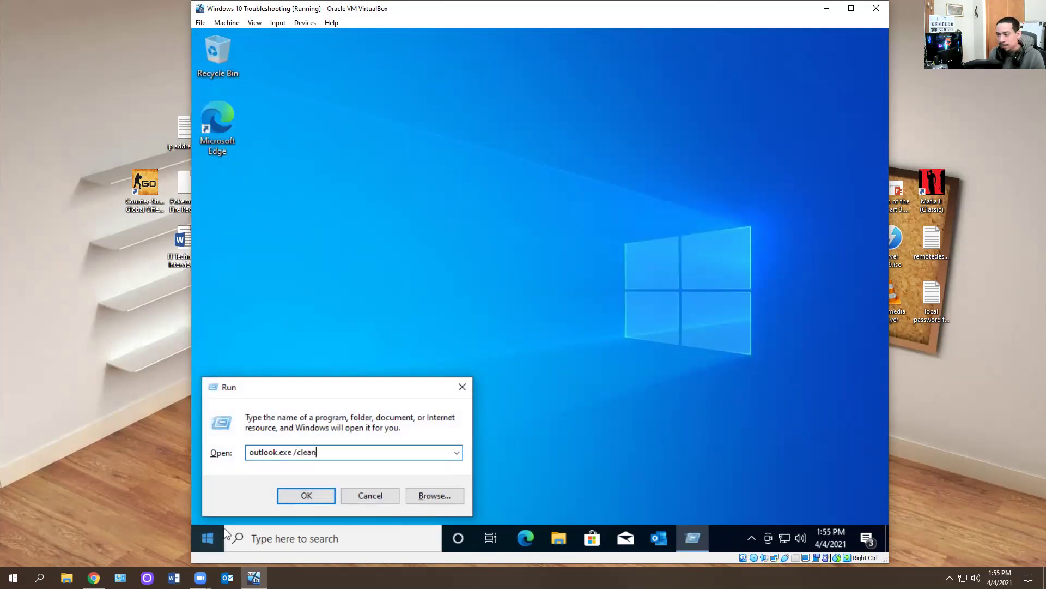
type("cate")
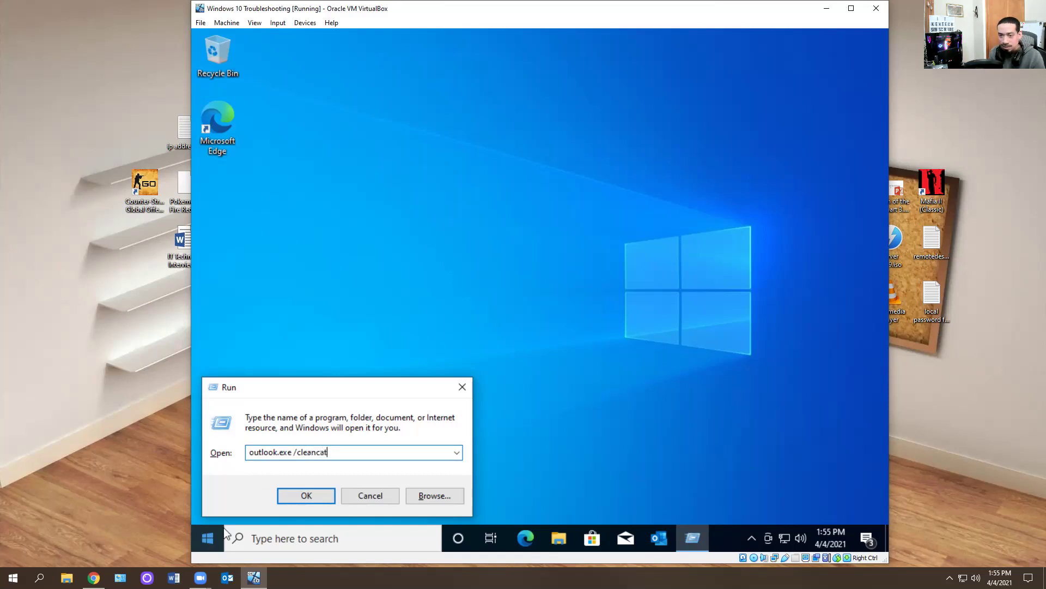
type("gories")
key("Return")
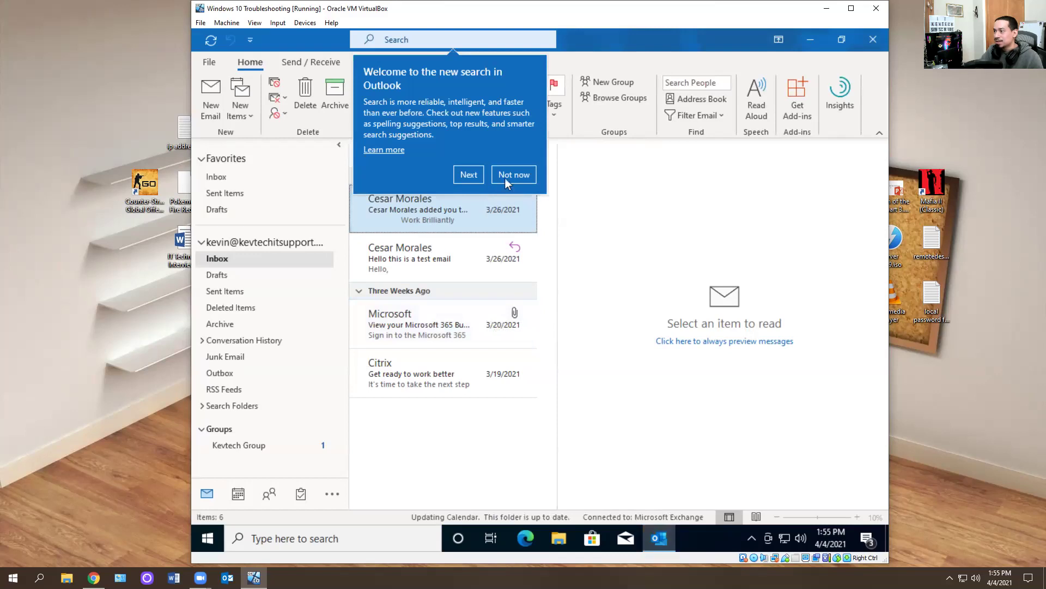
- Restart Outlook, dismiss the search popups, and confirm Categorize lists only the six default colours
left_click(512, 174)
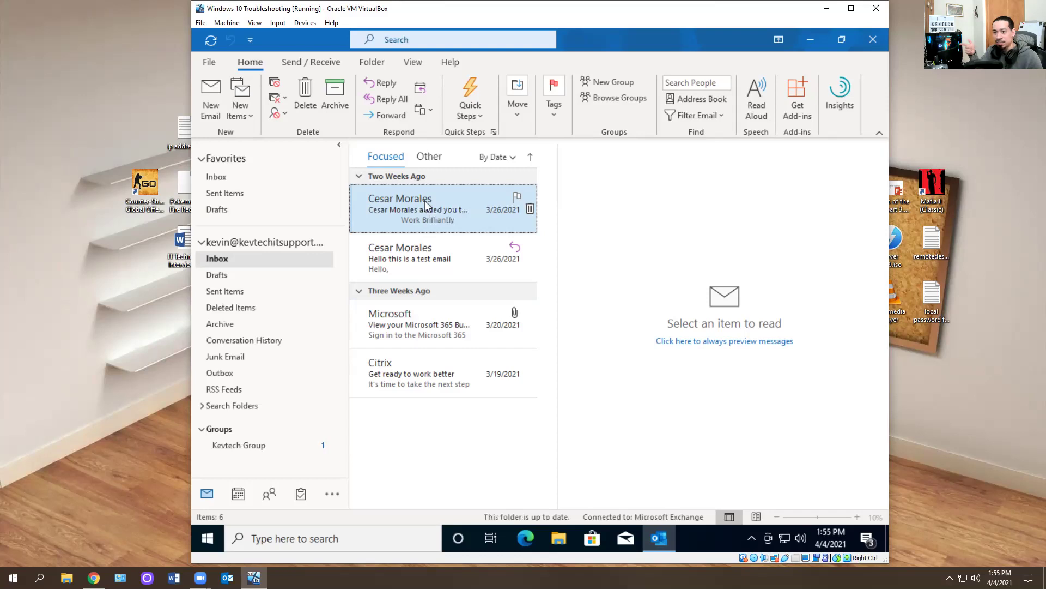
left_click(875, 43)
left_click(659, 538)
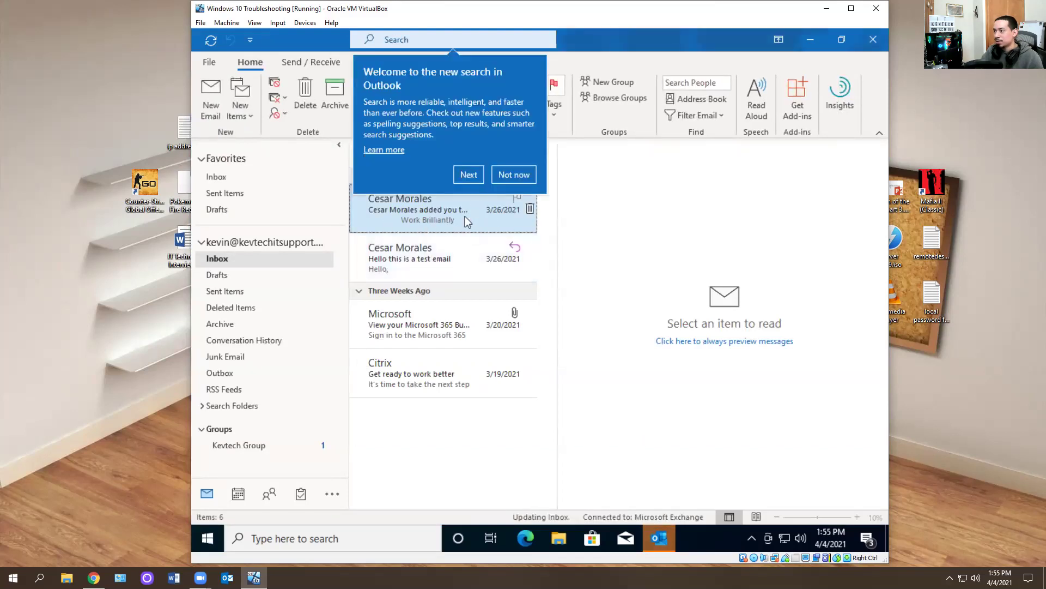
left_click(512, 173)
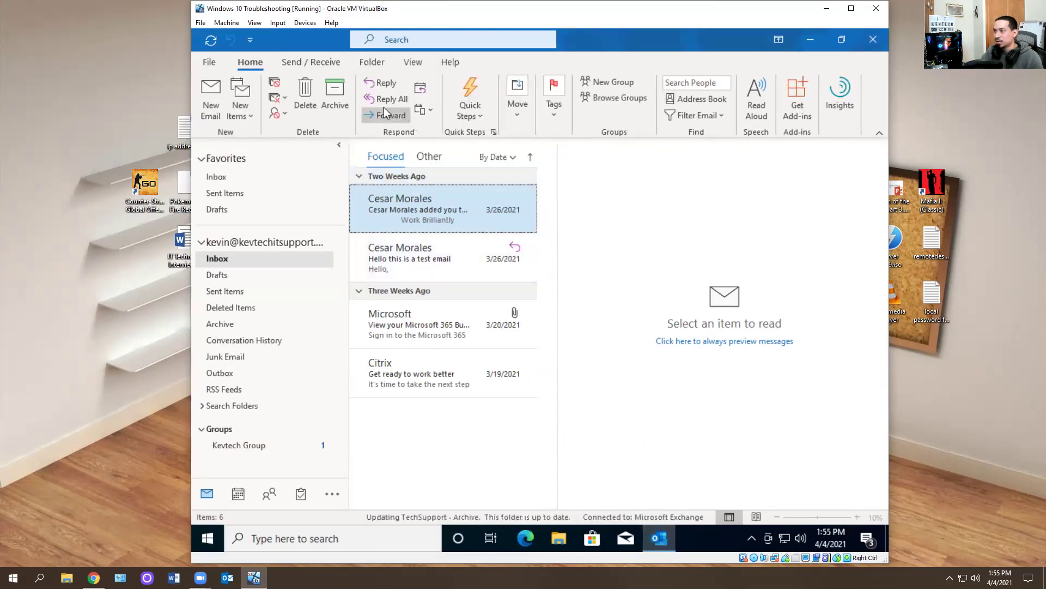
left_click(559, 115)
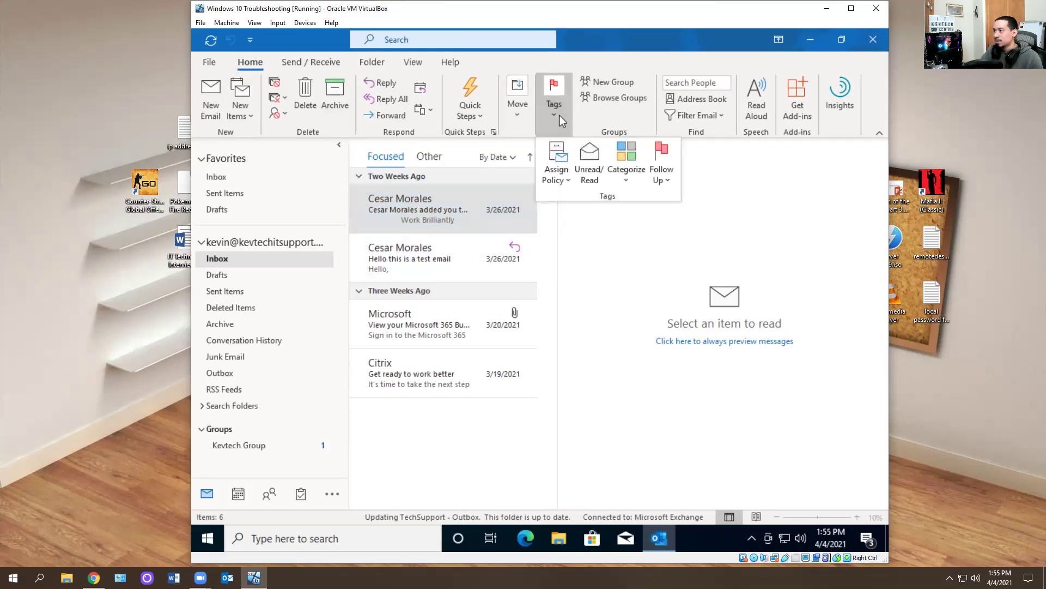
left_click(625, 180)
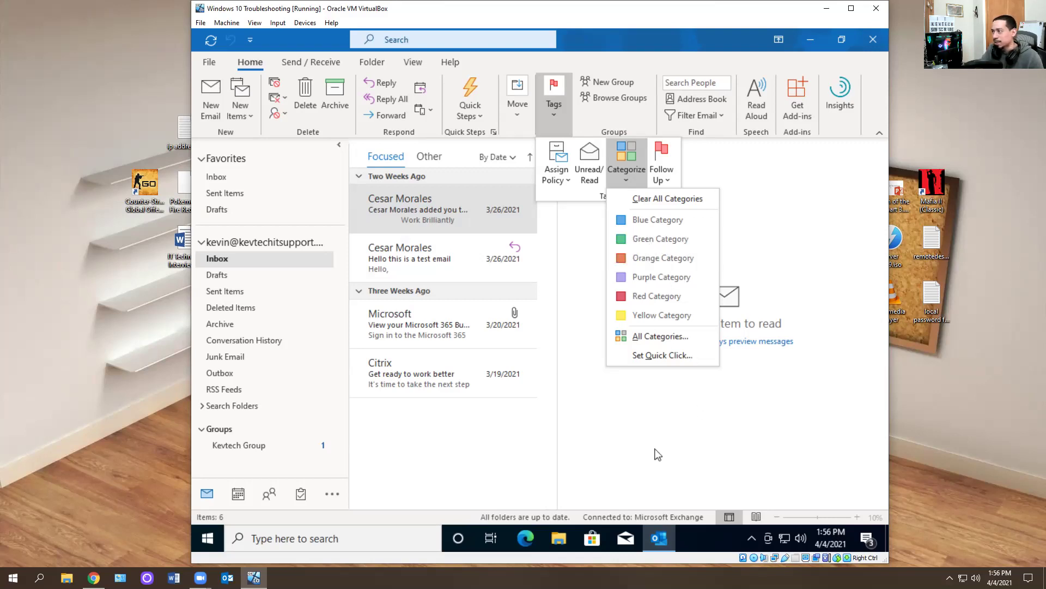
- Always move the first conversation into a new 'test' folder created under Inbox
left_click(533, 163)
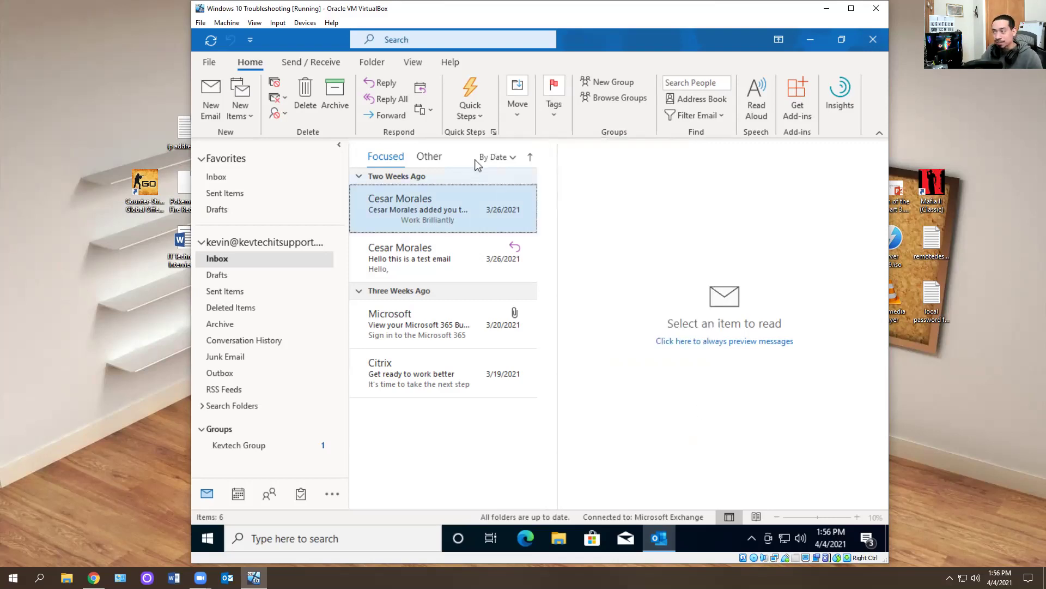
left_click(524, 116)
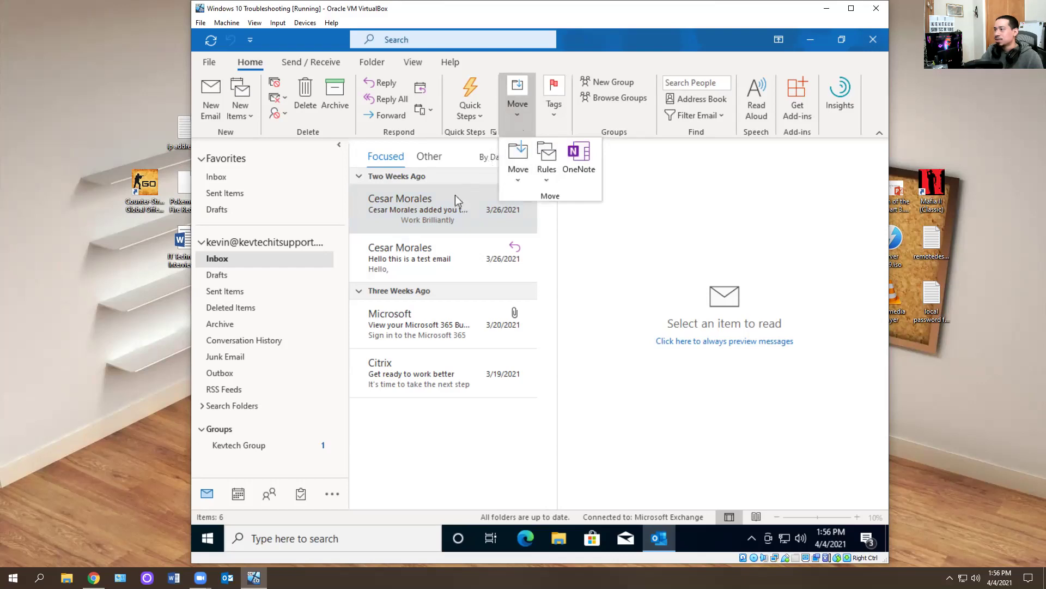
left_click(515, 176)
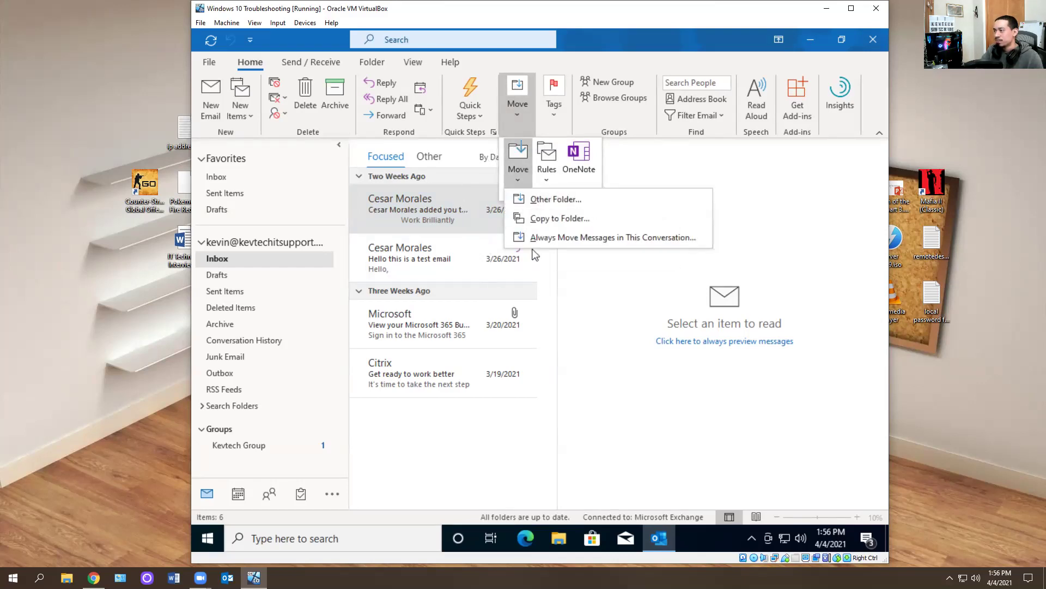
left_click(547, 234)
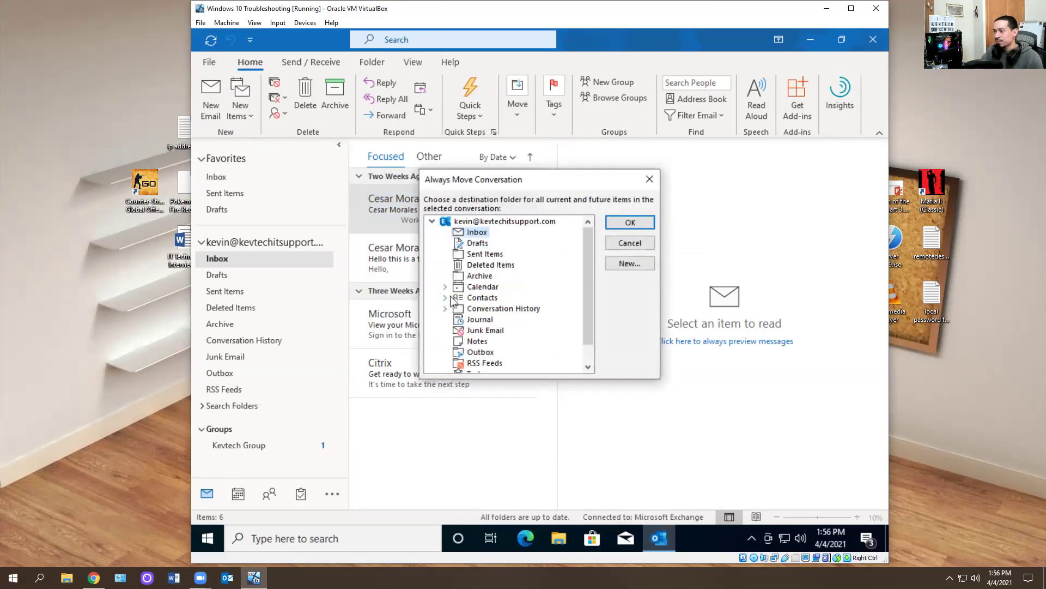
left_click(630, 263)
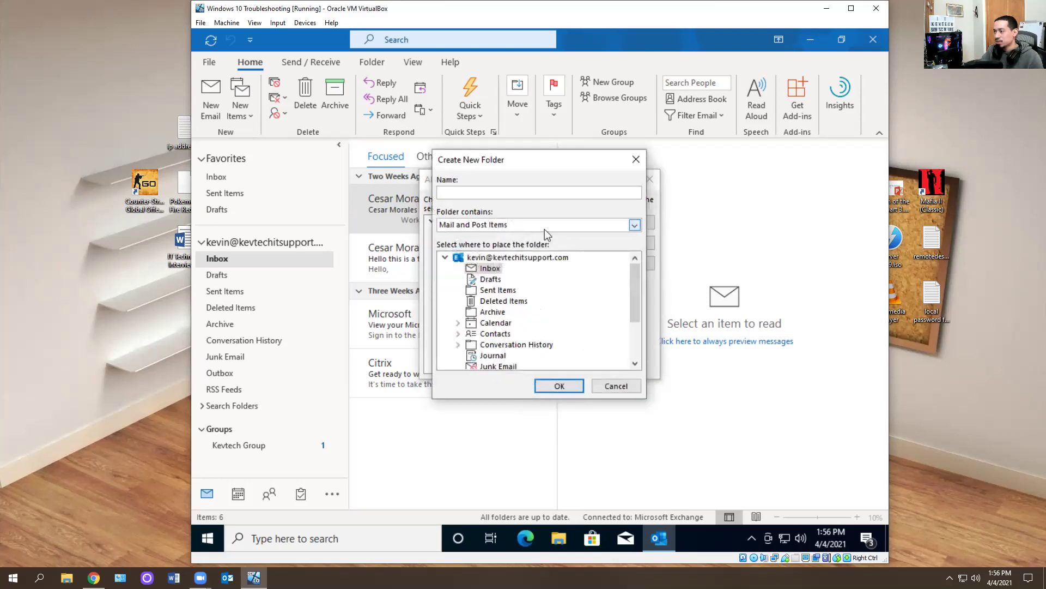
type("test")
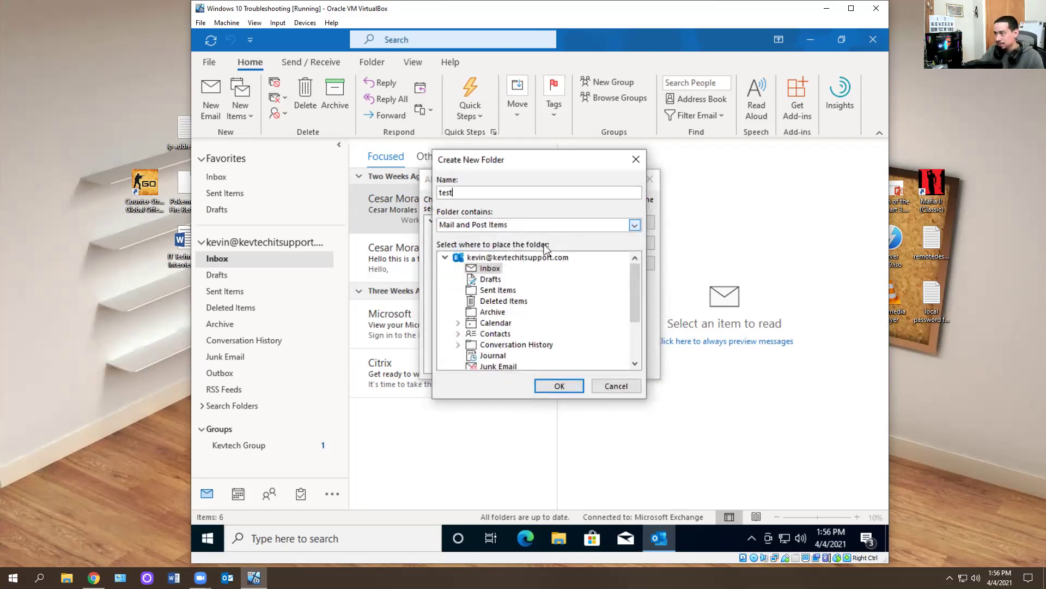
left_click(545, 387)
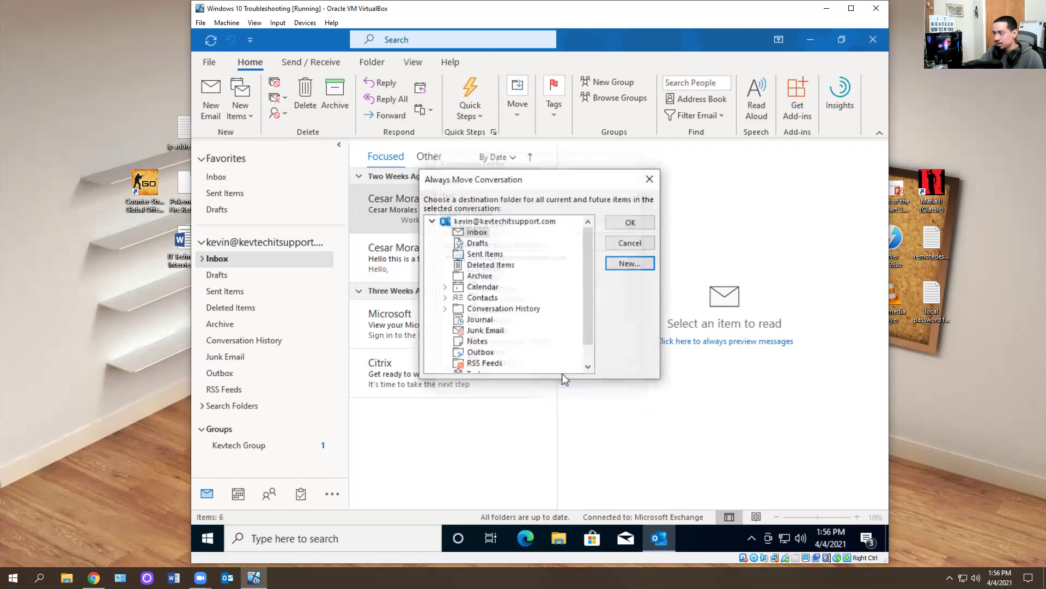
left_click(633, 223)
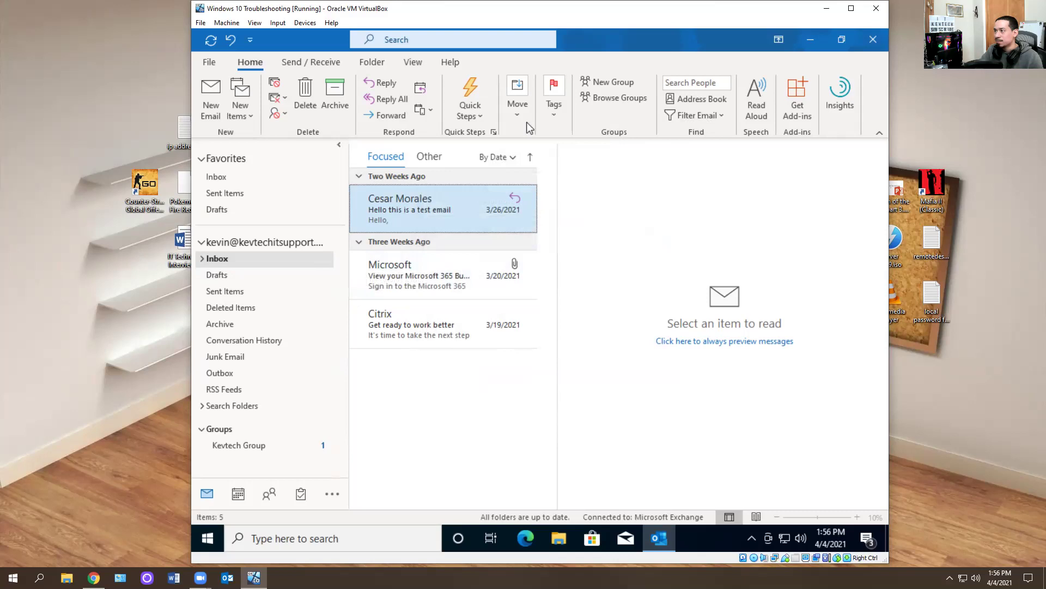
- Open Manage Rules & Alerts from Move > Rules and acknowledge the unsaveable-rules warning
left_click(512, 118)
left_click(516, 166)
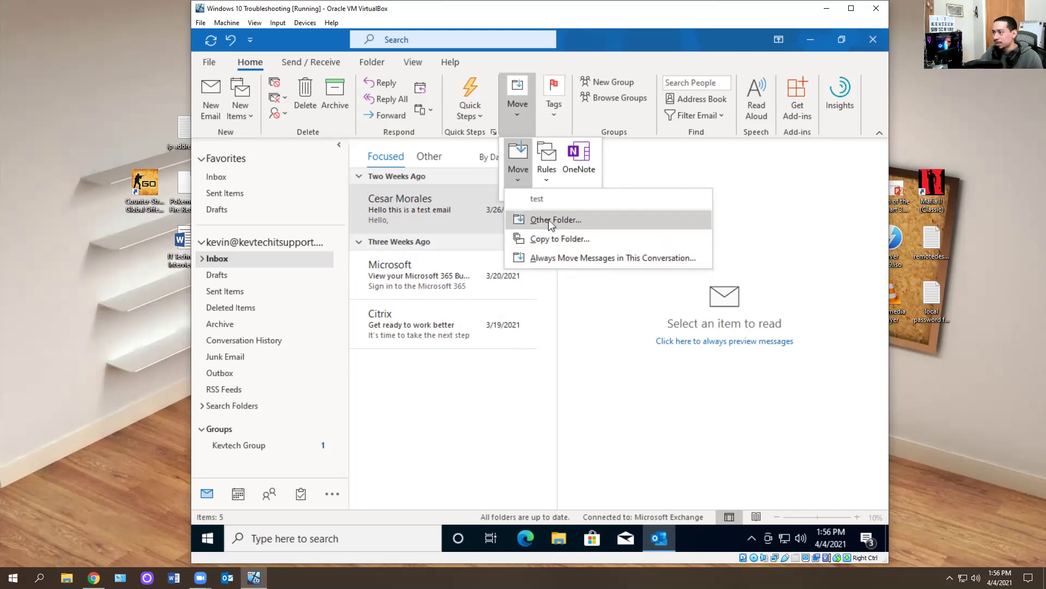
left_click(548, 178)
left_click(547, 179)
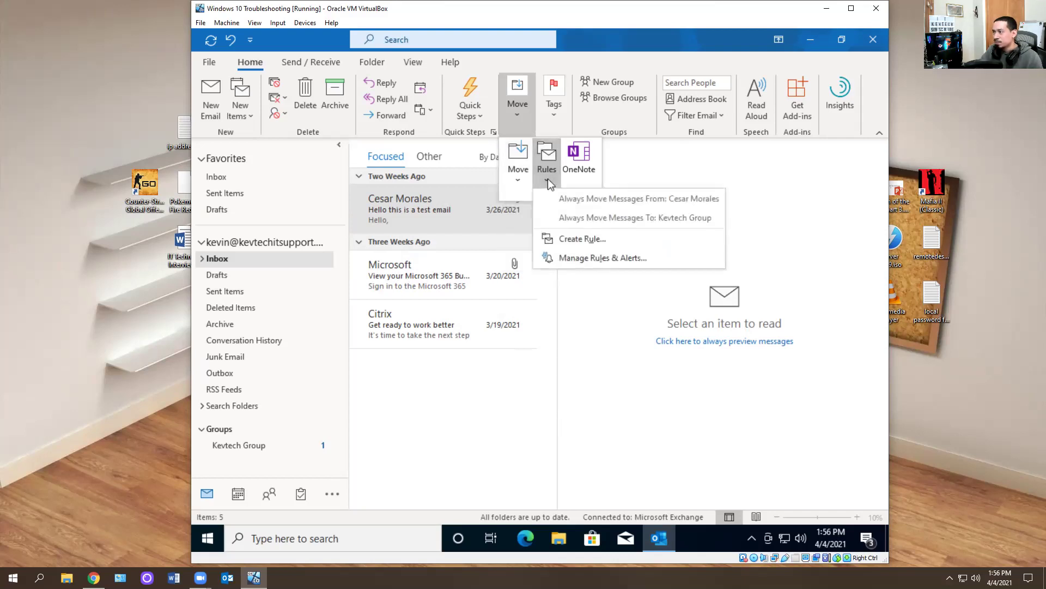
left_click(561, 260)
left_click(540, 321)
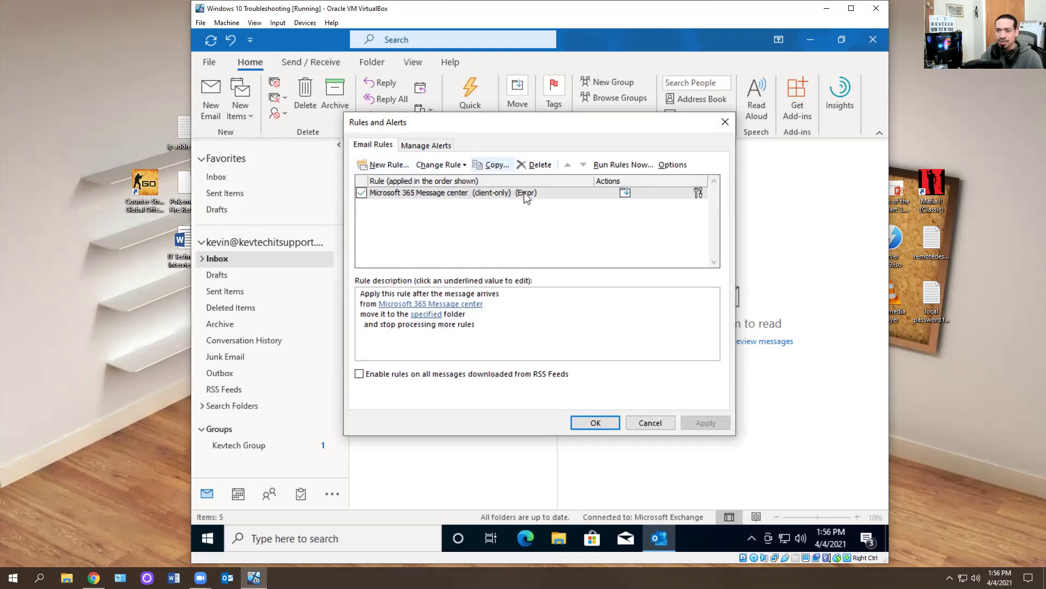
- Abandon an unfinished new rule, close Rules and Alerts, and exit Outlook
left_click(392, 165)
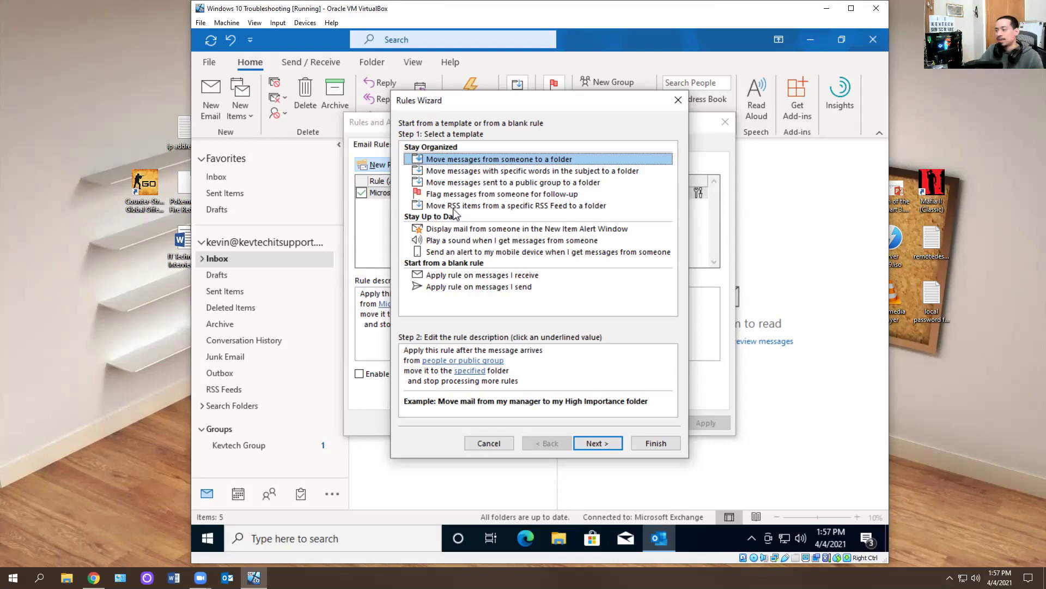
left_click(642, 440)
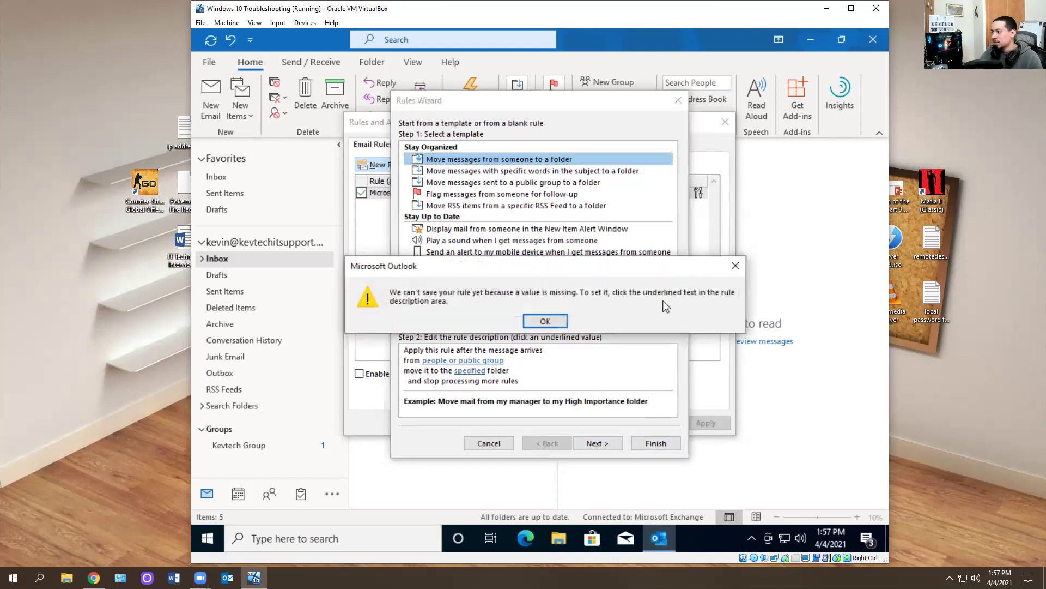
left_click(546, 322)
left_click(679, 101)
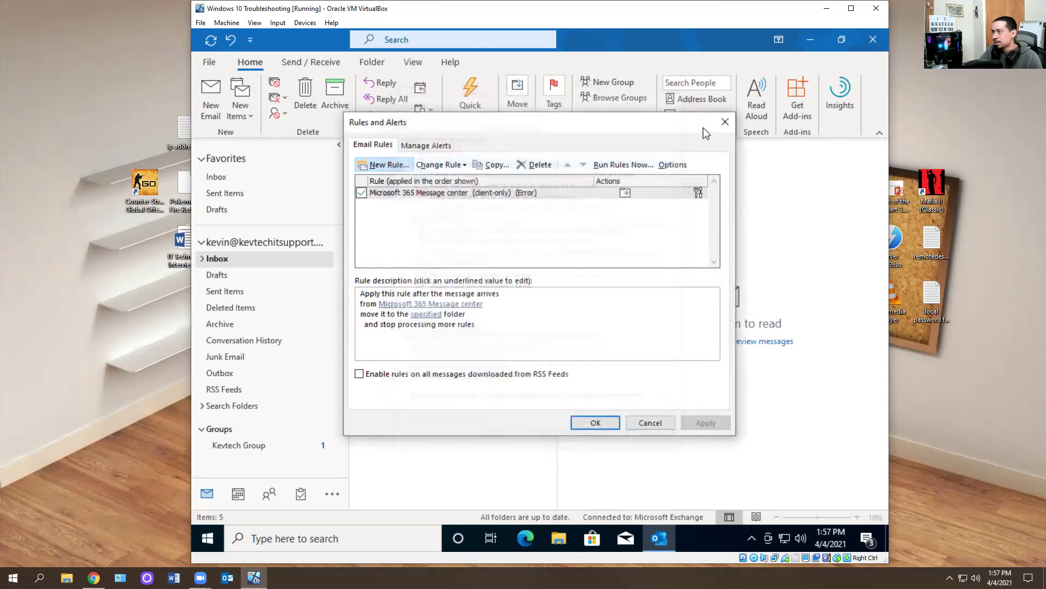
left_click(725, 122)
left_click(870, 42)
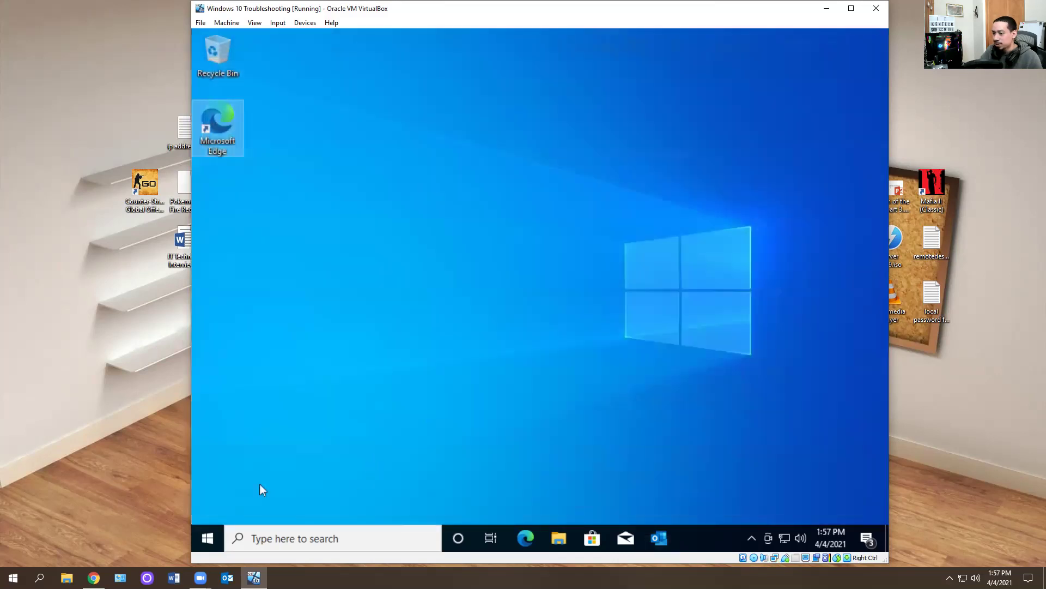
- Relaunch Outlook from the Run dialog with 'outlook.exe /cleanclientrules'
left_click(220, 537)
type("run")
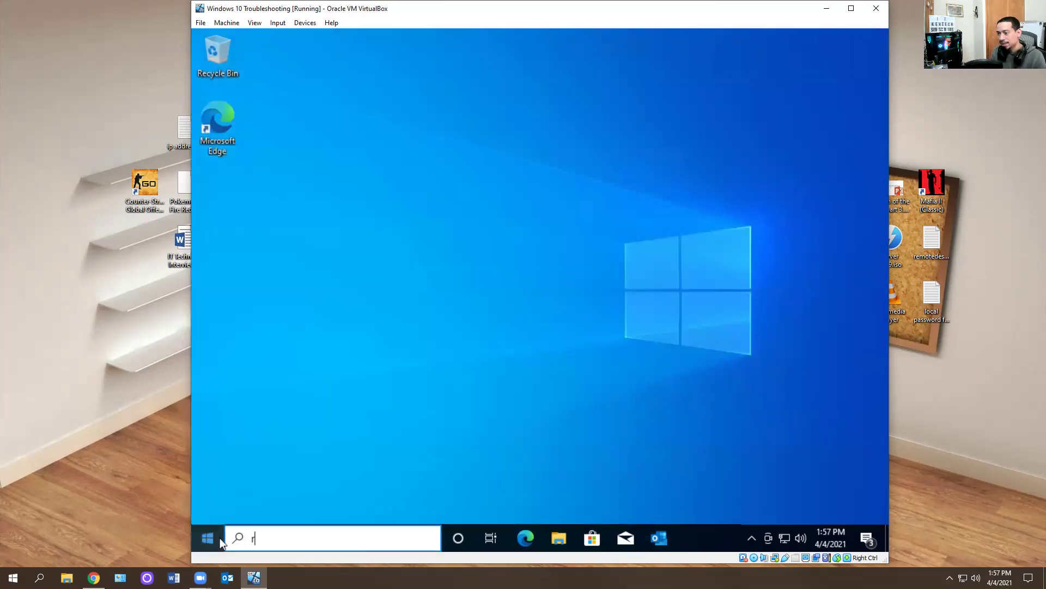
key("Return")
key("End")
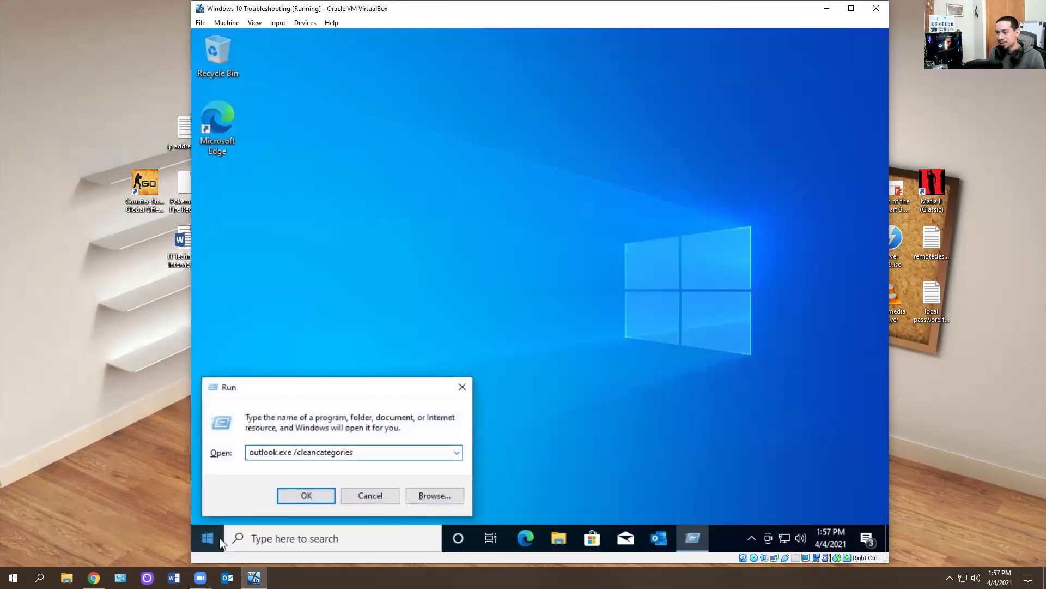
key("BackSpace")
key("BackSpace")
key("BackSpace")
key("BackSpace")
key("BackSpace")
key("BackSpace")
key("BackSpace")
key("BackSpace")
key("BackSpace")
key("BackSpace")
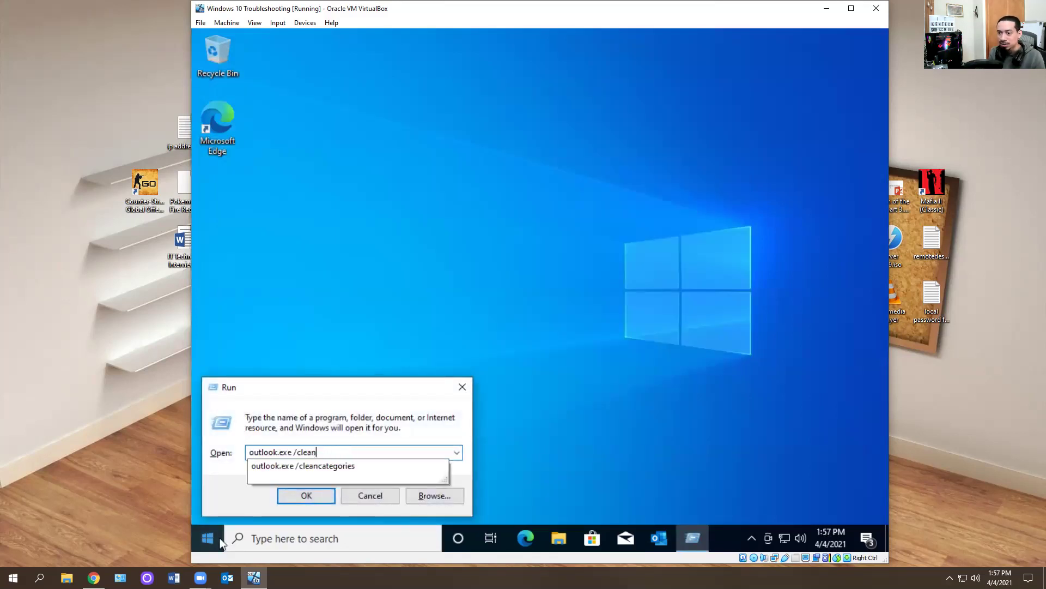
type("clientrules")
key("Return")
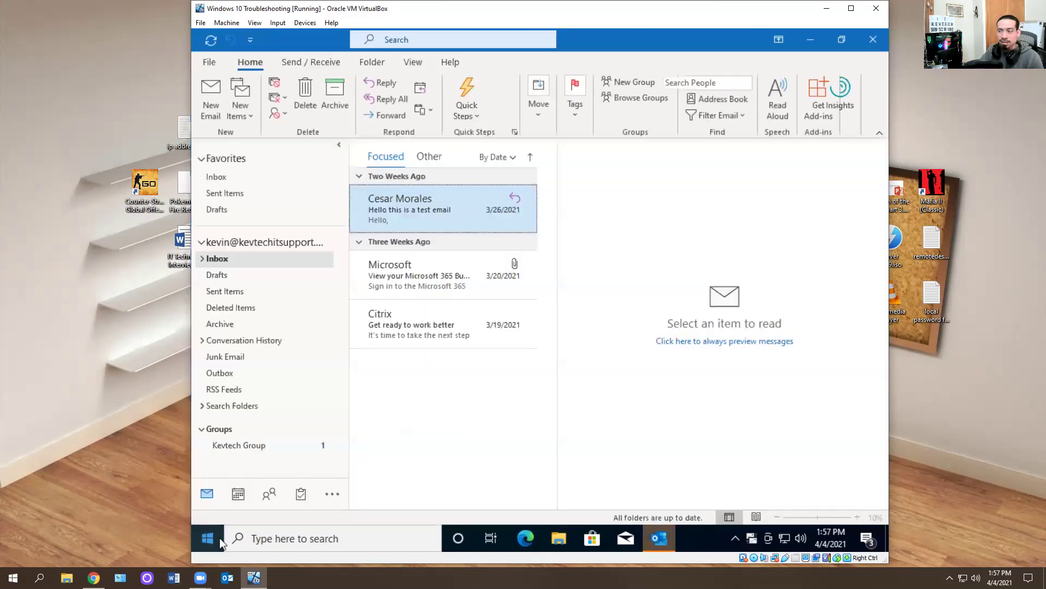
- Dismiss the search tip, expand Inbox, and open Rules and Alerts past the error warning
left_click(505, 175)
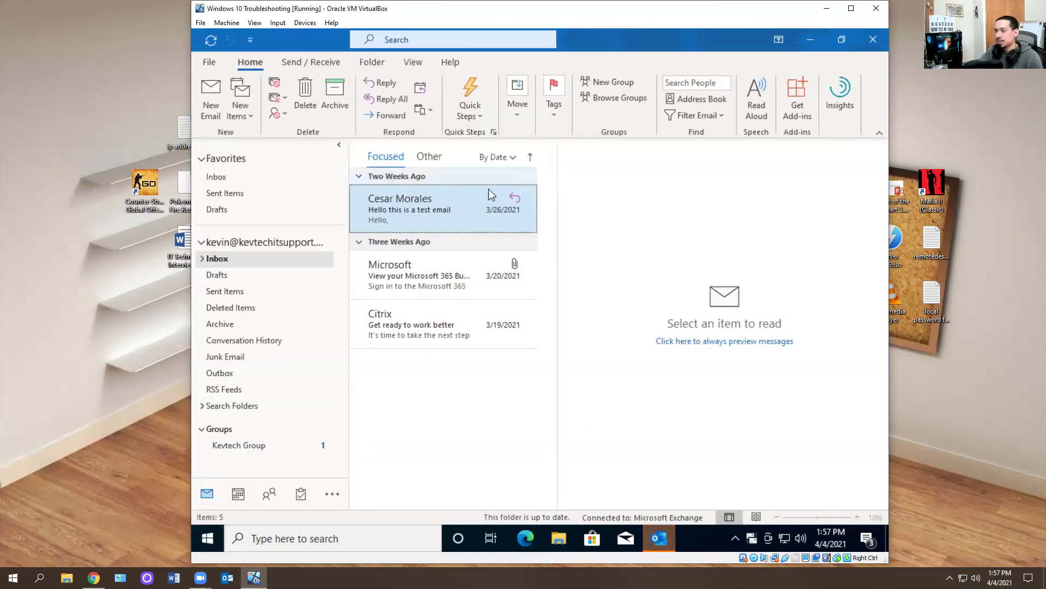
left_click(204, 263)
left_click(203, 259)
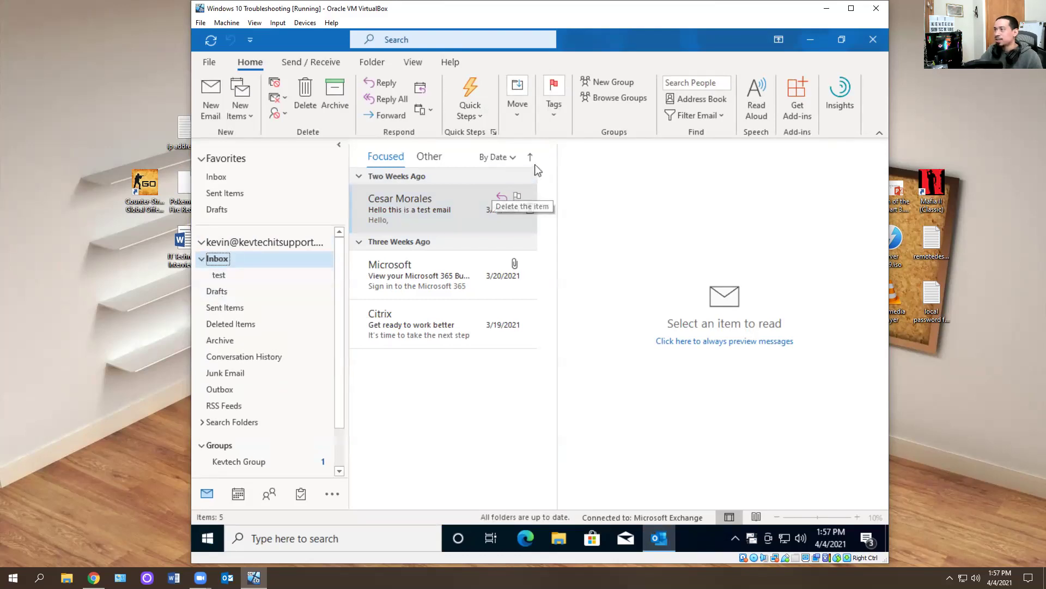
left_click(521, 121)
left_click(545, 176)
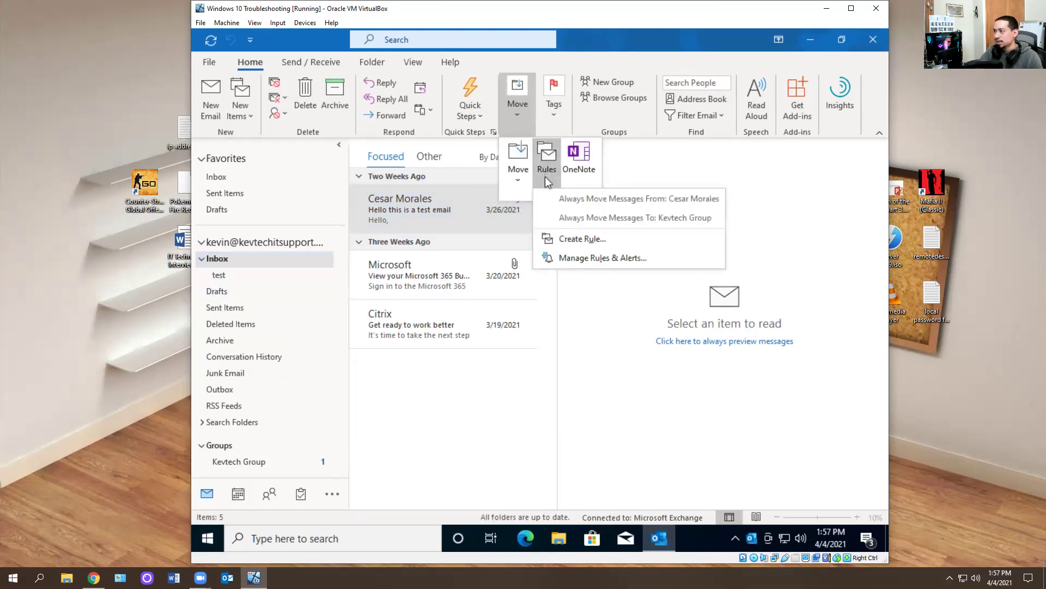
left_click(571, 261)
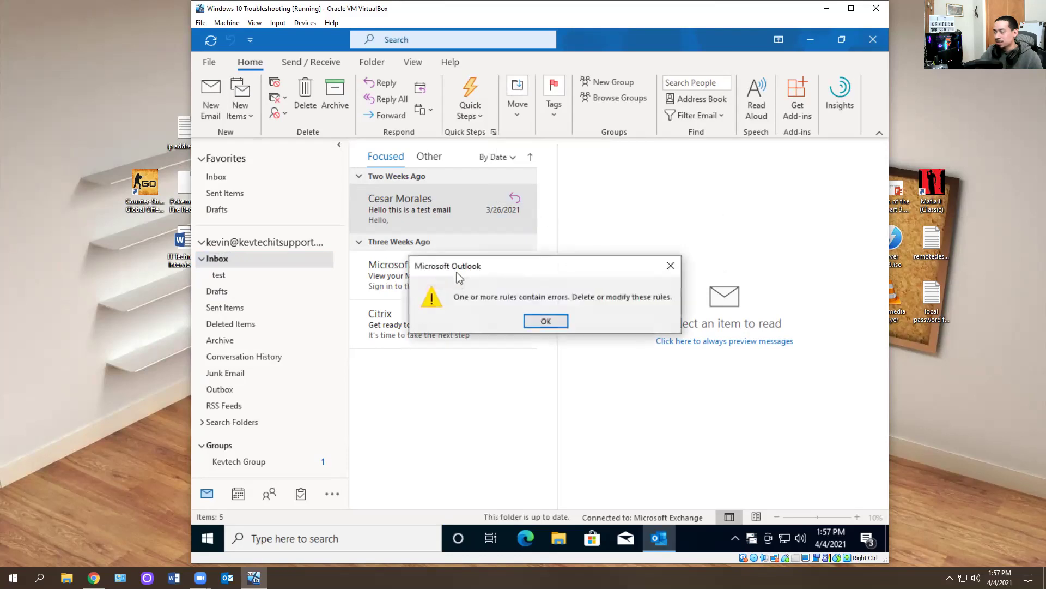
left_click(549, 321)
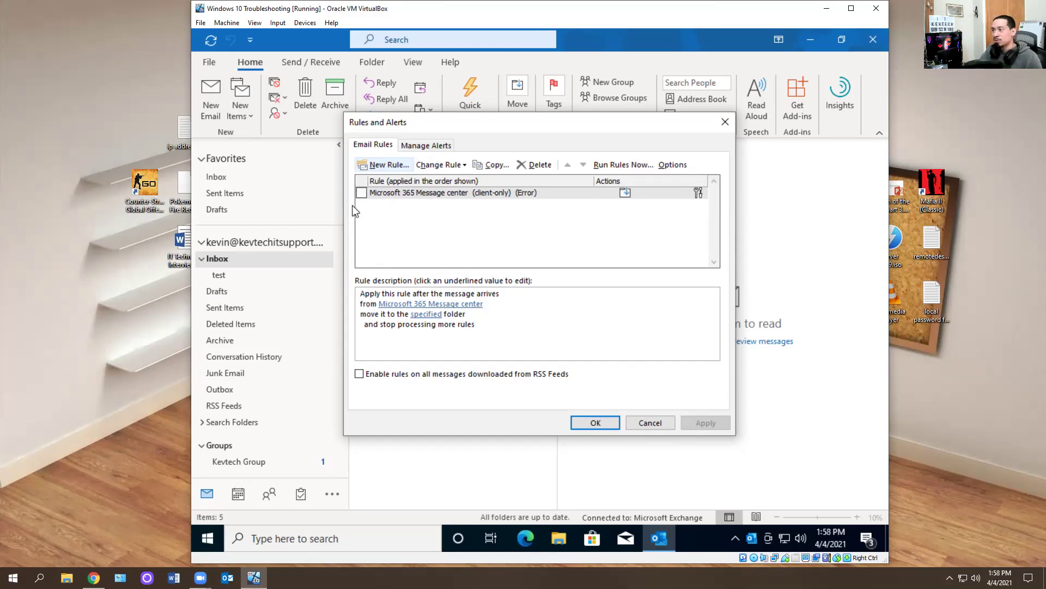
- Delete the Microsoft 365 Message center rule, close the dialog, and open the test folder
left_click(362, 193)
left_click(534, 165)
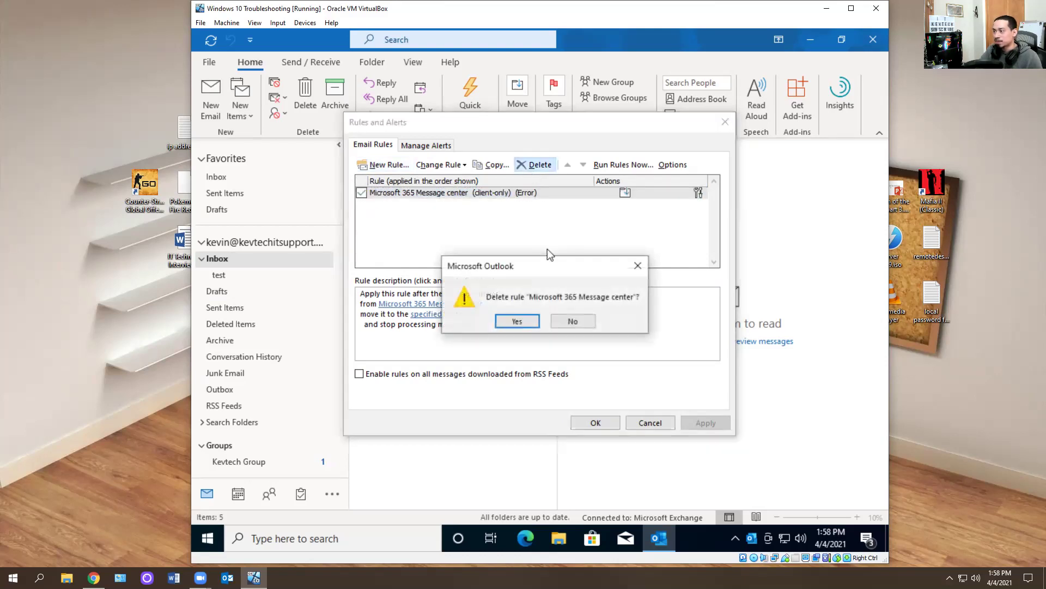
left_click(517, 322)
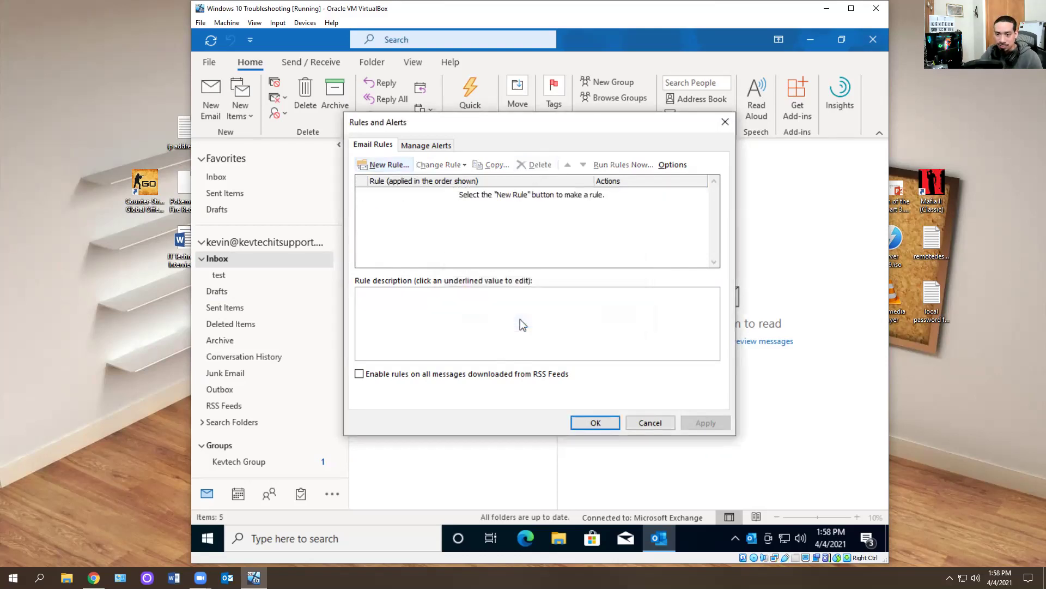
left_click(725, 122)
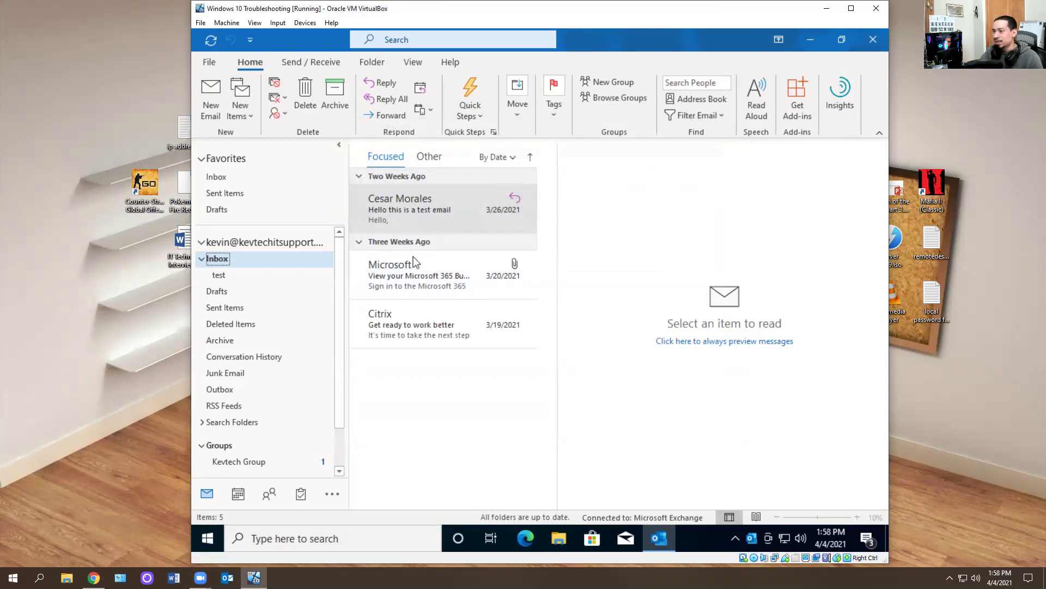
left_click(219, 275)
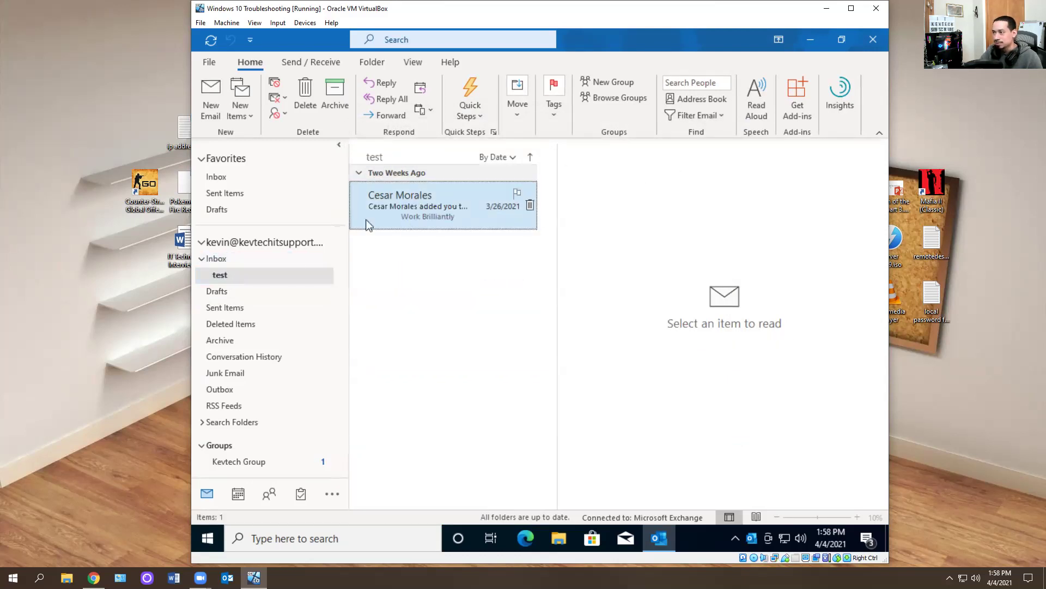
- Delete the test folder, then drag it from Deleted Items back into Inbox
right_click(250, 274)
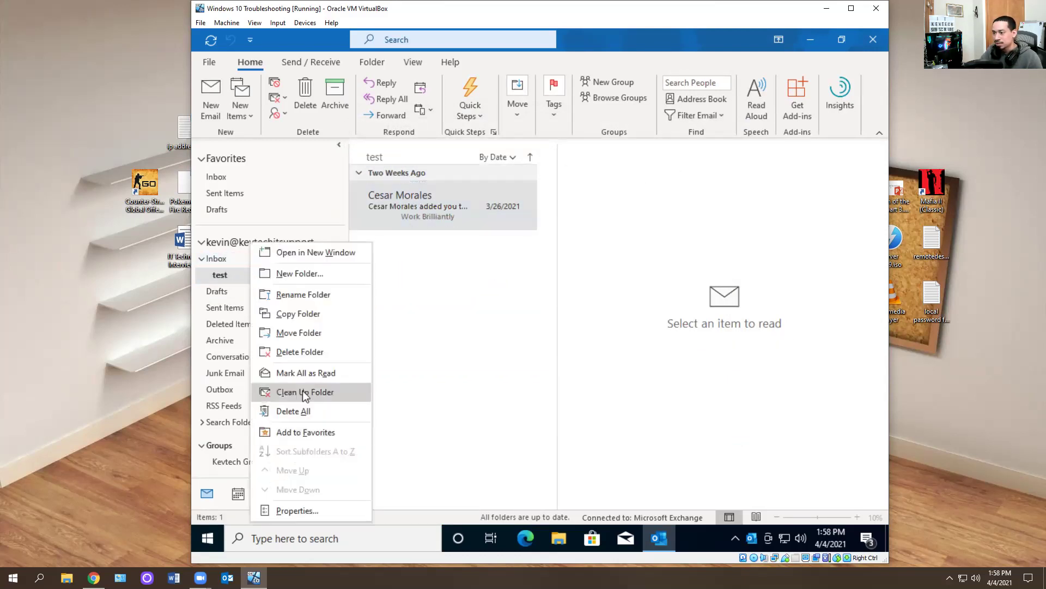
left_click(300, 351)
left_click(518, 320)
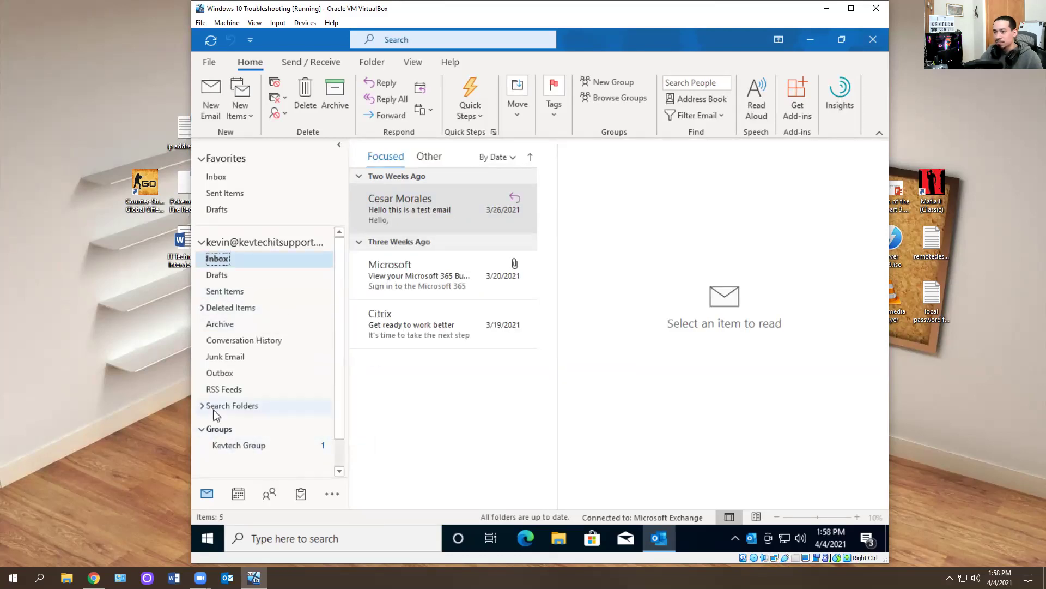
left_click(202, 308)
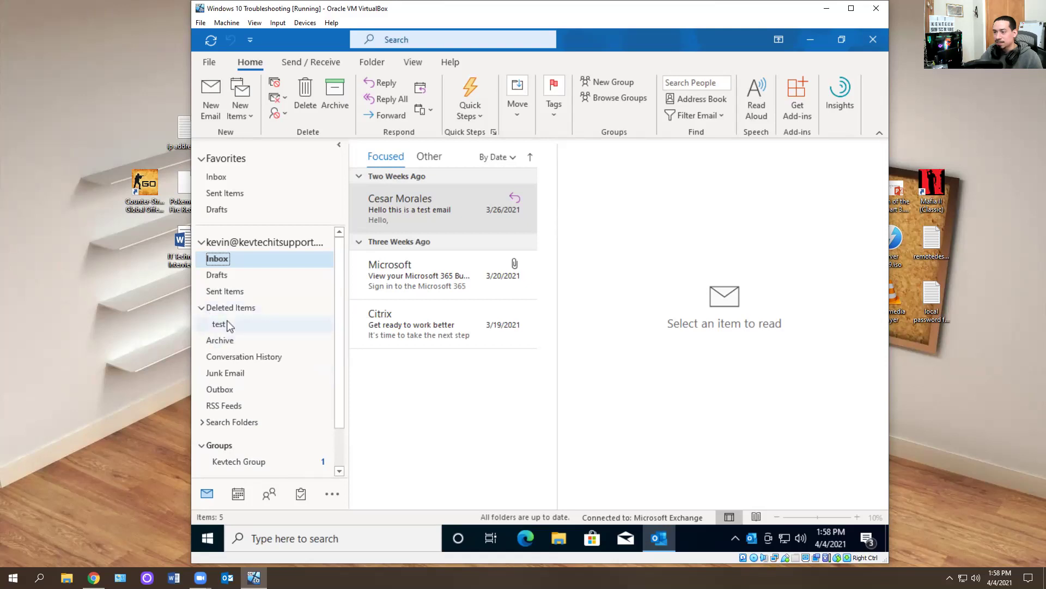
left_click(227, 324)
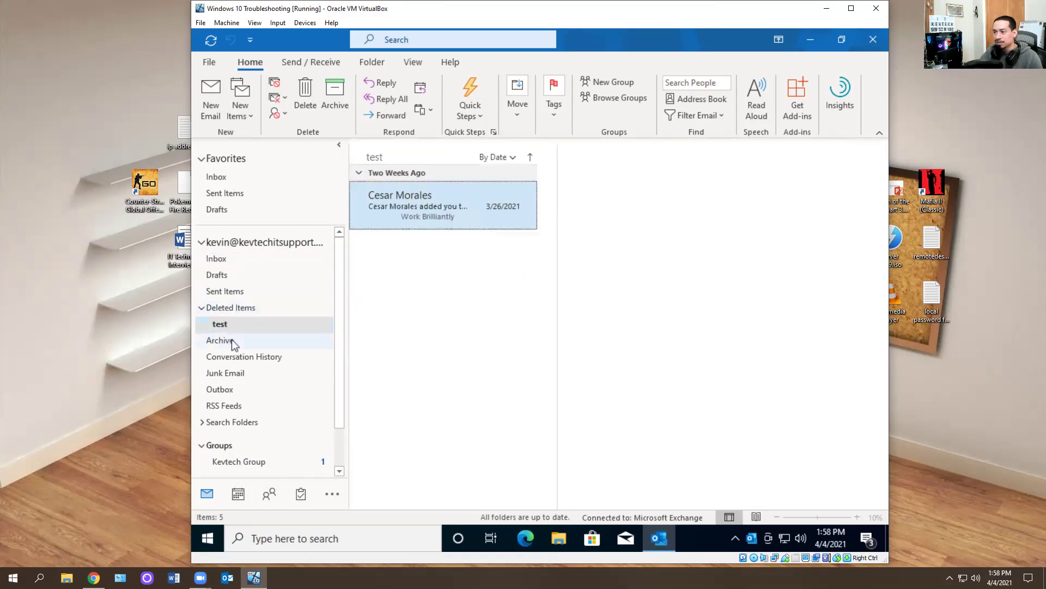
left_click_drag(220, 325, 224, 260)
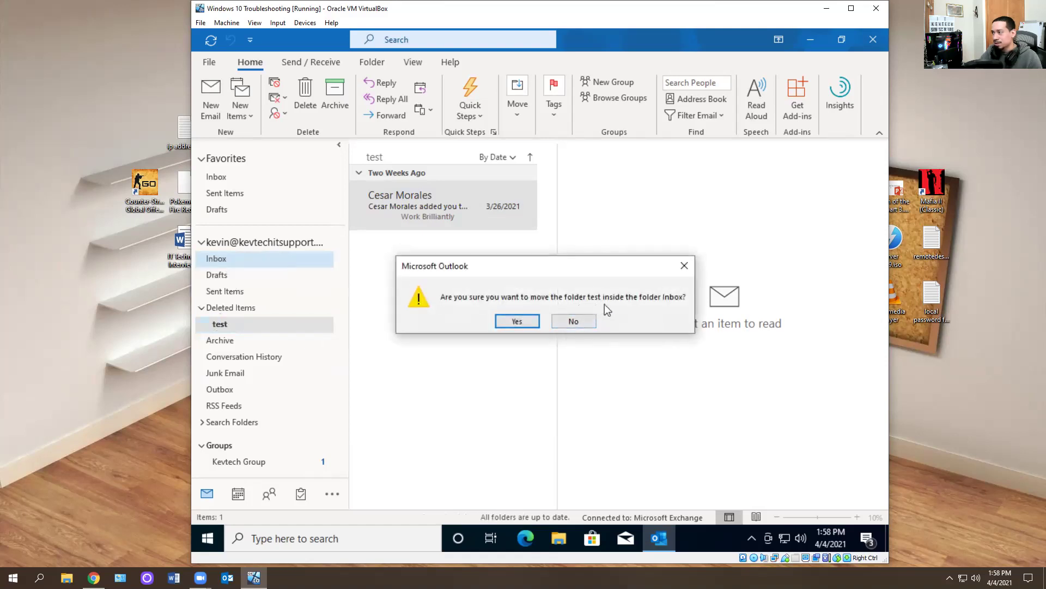
left_click(533, 321)
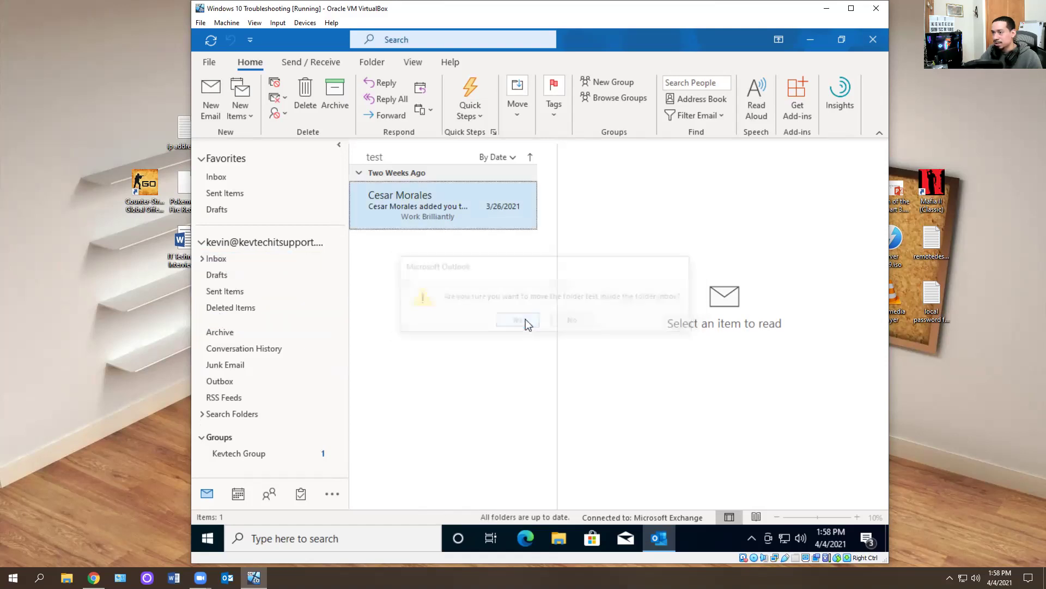
- Delete the test folder from Inbox again and close Outlook
left_click(202, 259)
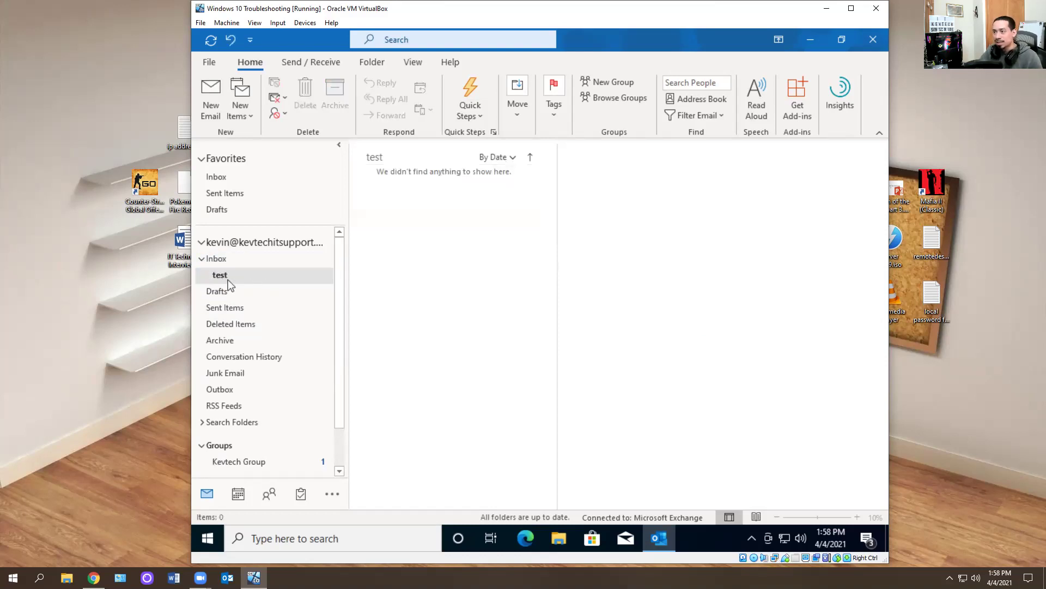
right_click(228, 279)
left_click(269, 351)
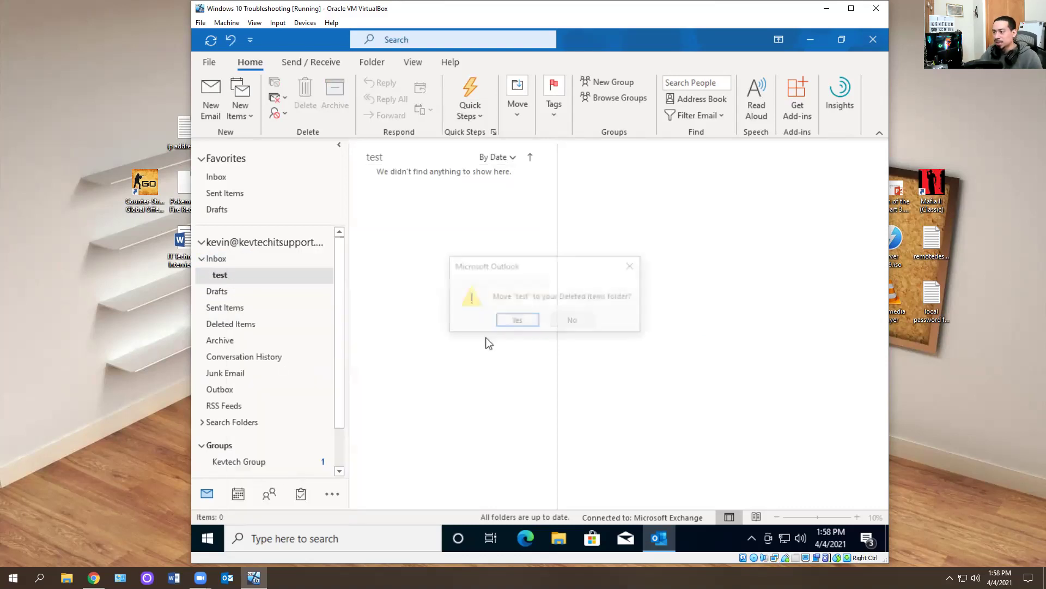
left_click(517, 321)
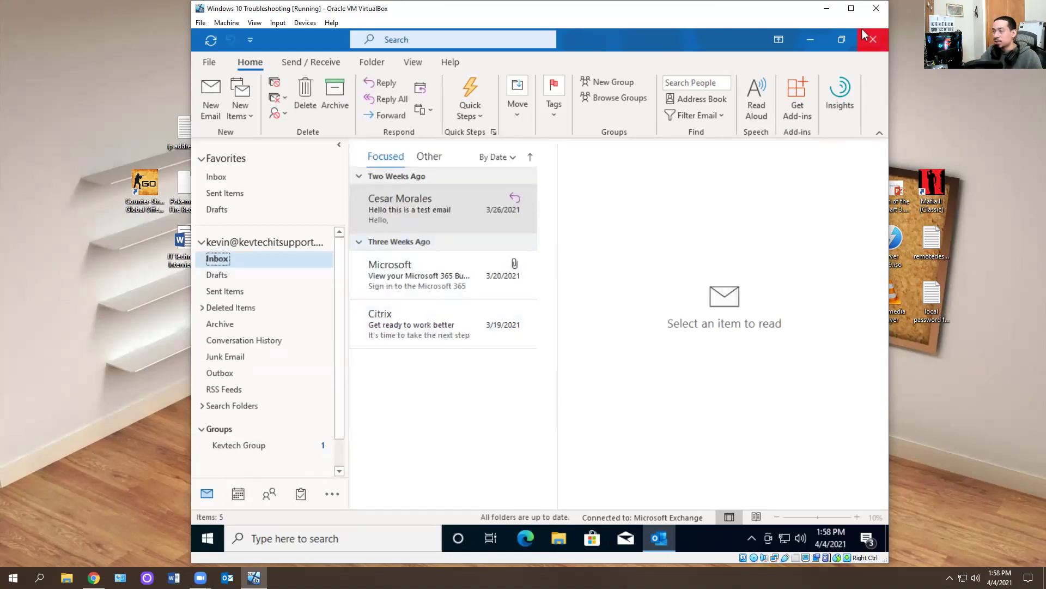
left_click(872, 39)
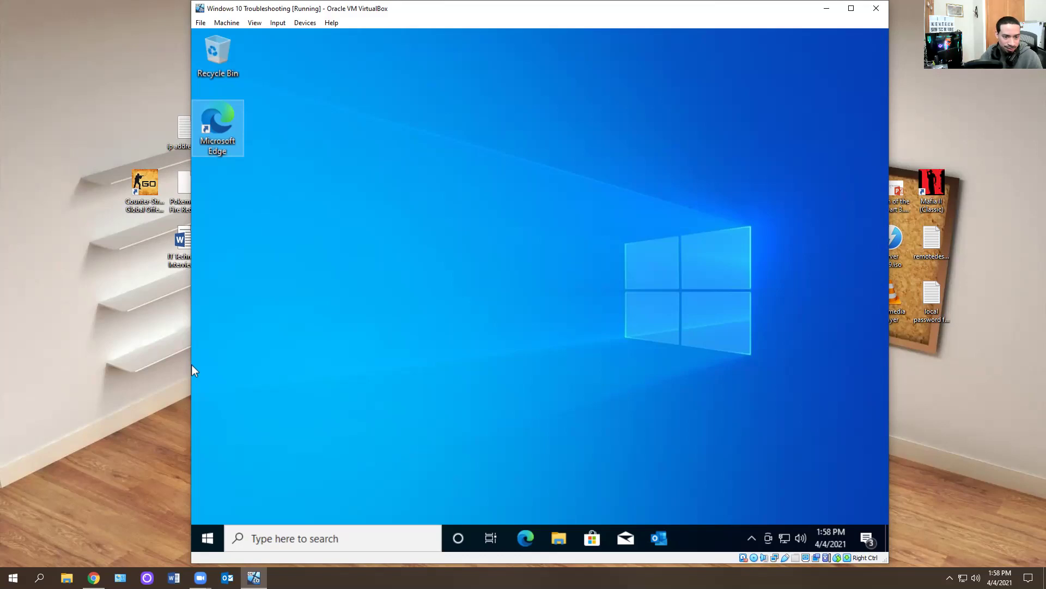
- Relaunch Outlook from the VM taskbar and show the Send / Receive commands
left_click(191, 365)
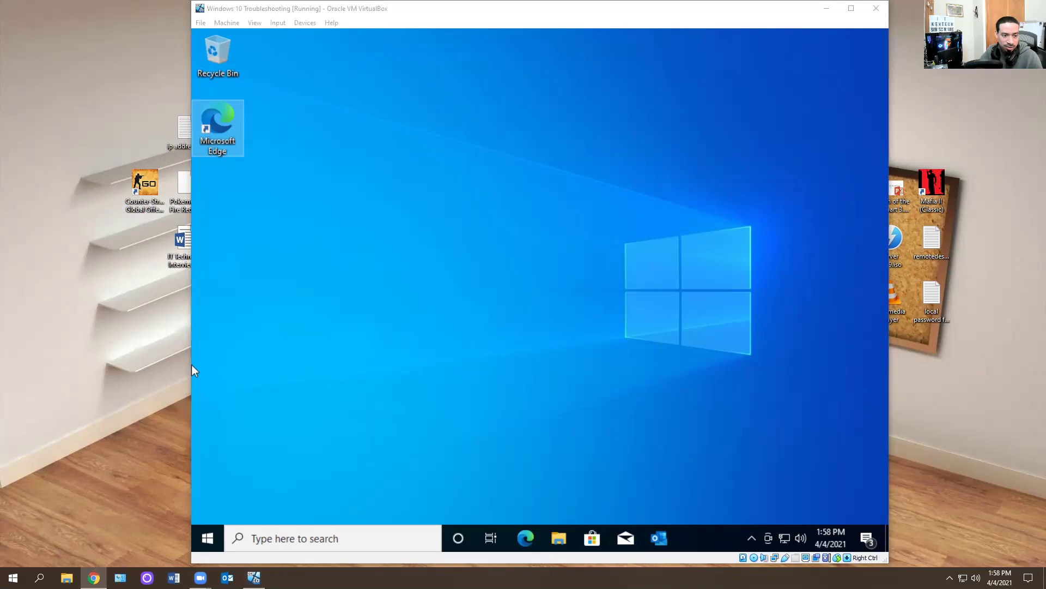
left_click(666, 538)
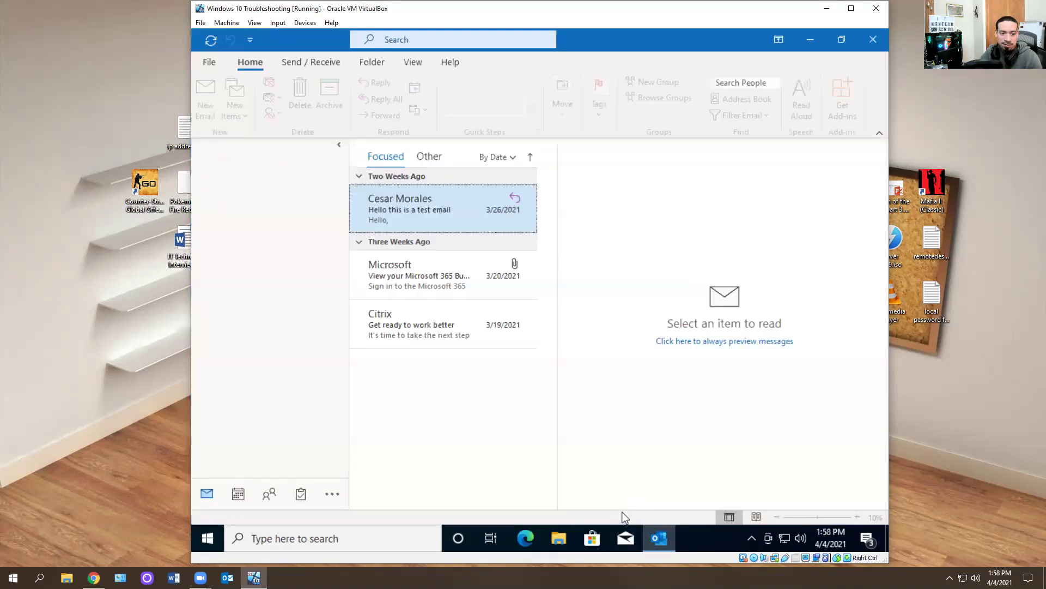
left_click(322, 63)
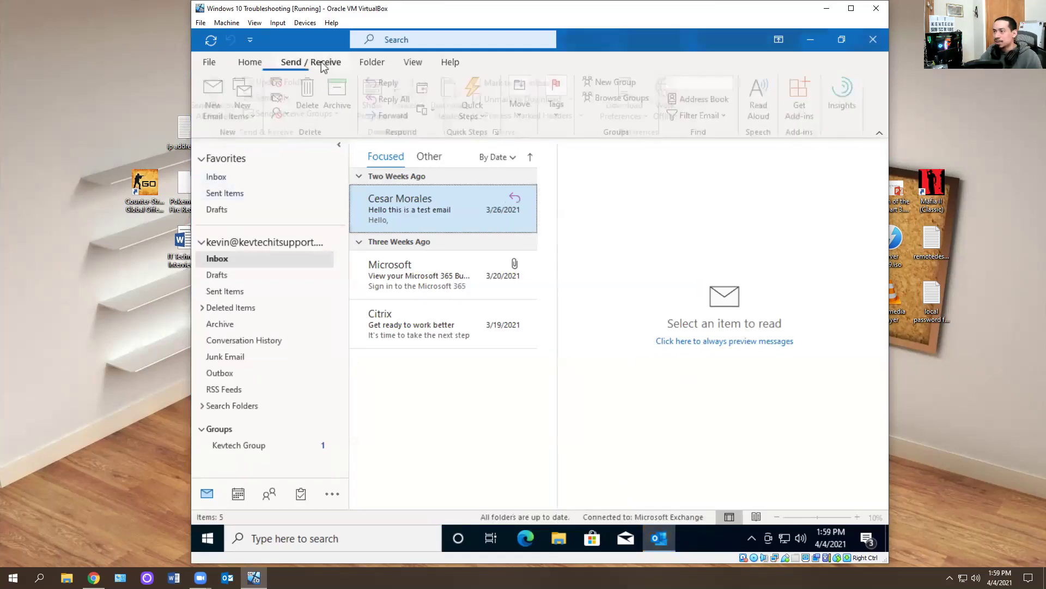
- Turn off Focused Inbox from the View tab
left_click(417, 64)
left_click(221, 113)
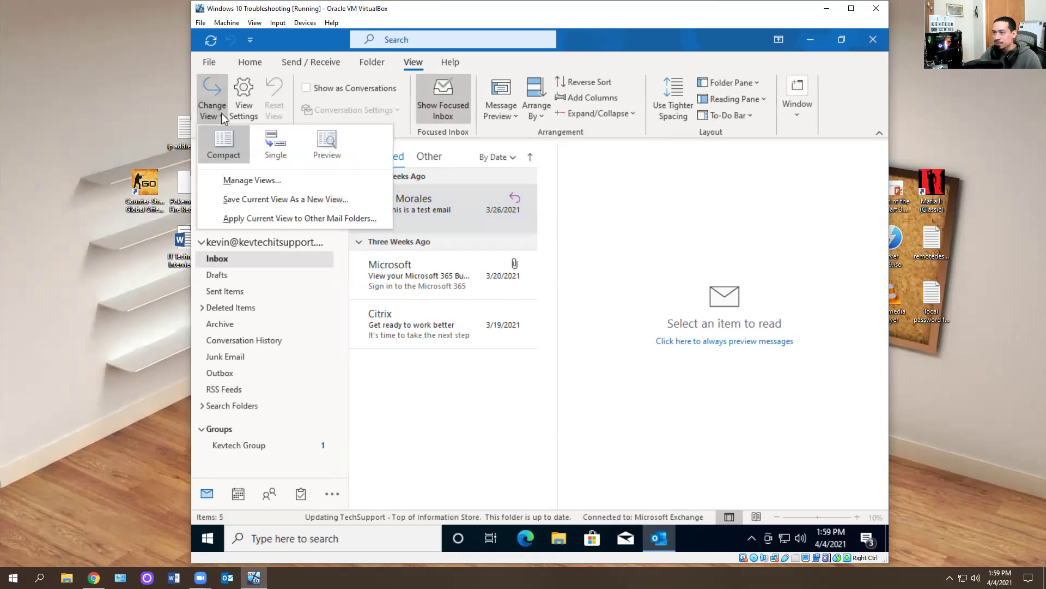
left_click(462, 398)
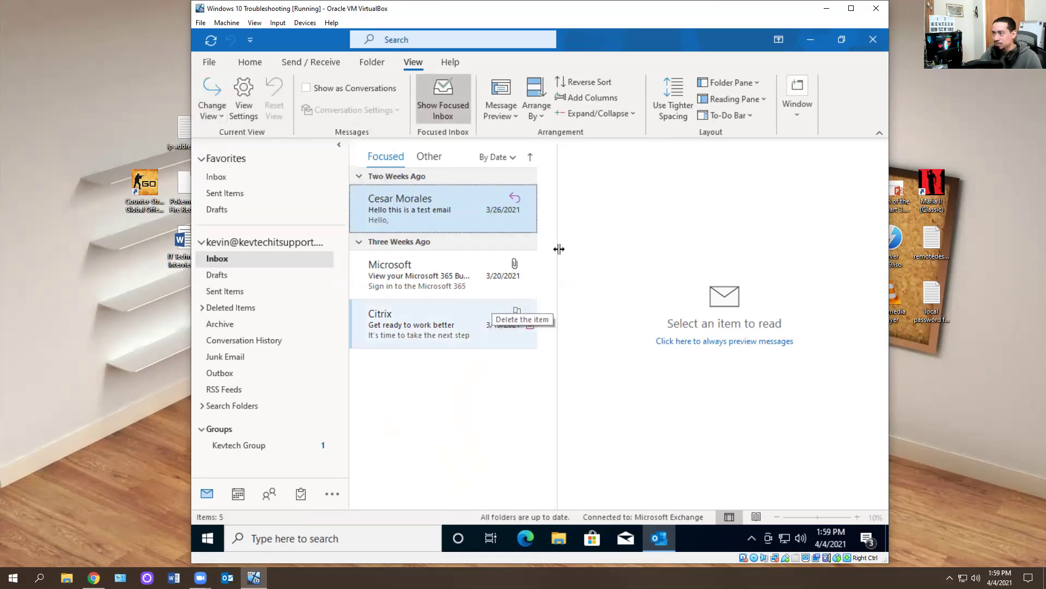
left_click(439, 97)
- Switch between the Home, Send / Receive and View ribbons, then set the reading pane to Off
left_click(239, 63)
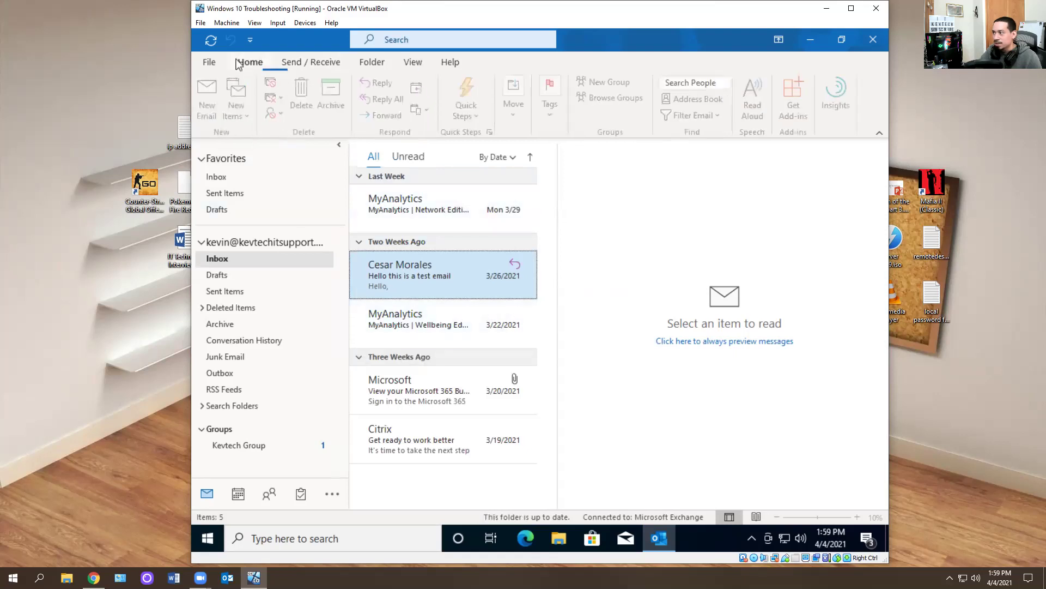
left_click(313, 67)
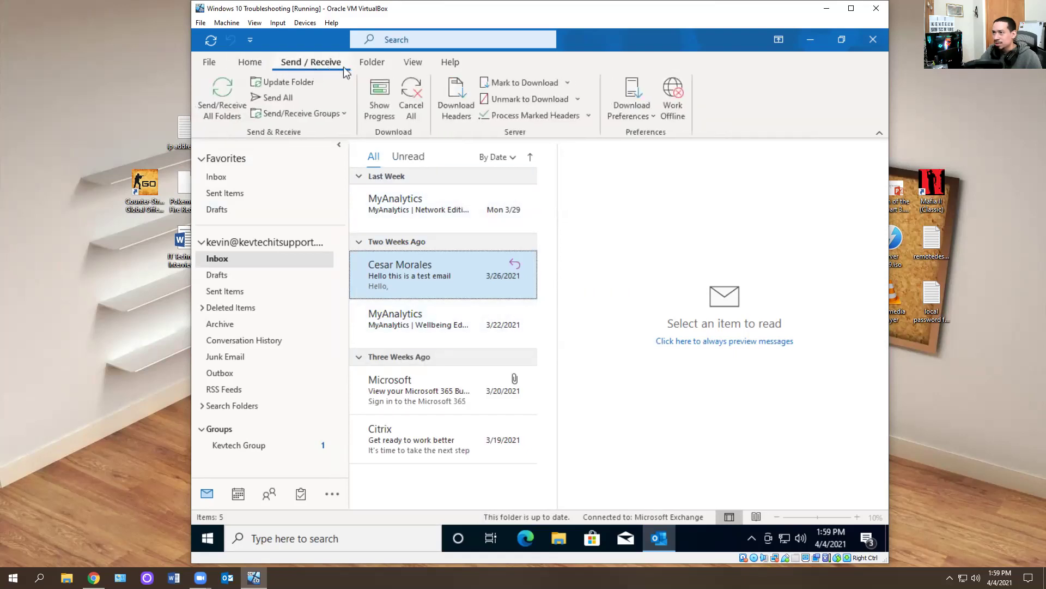
left_click(259, 64)
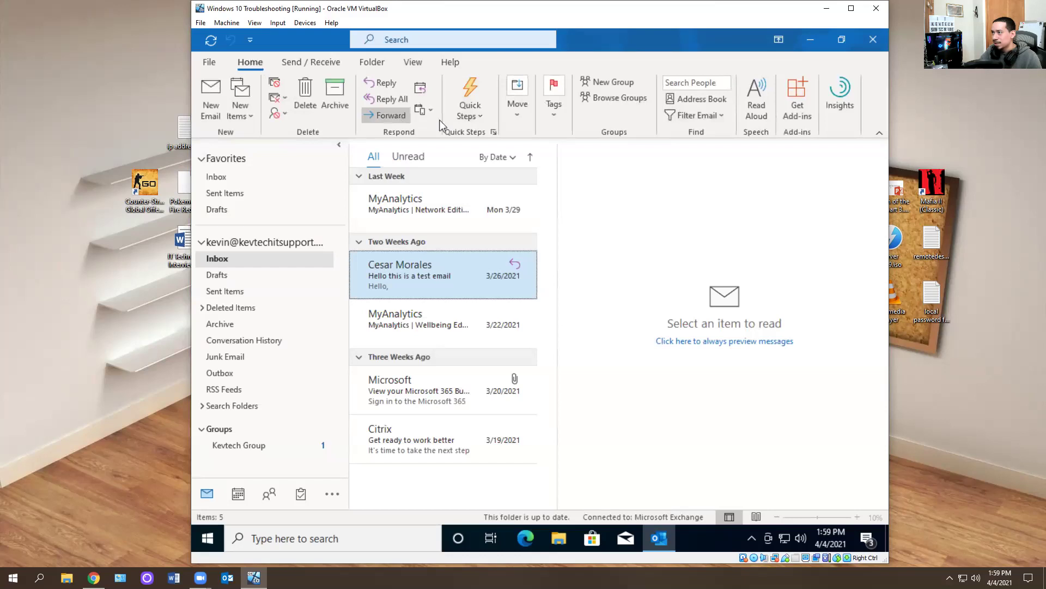
left_click(305, 68)
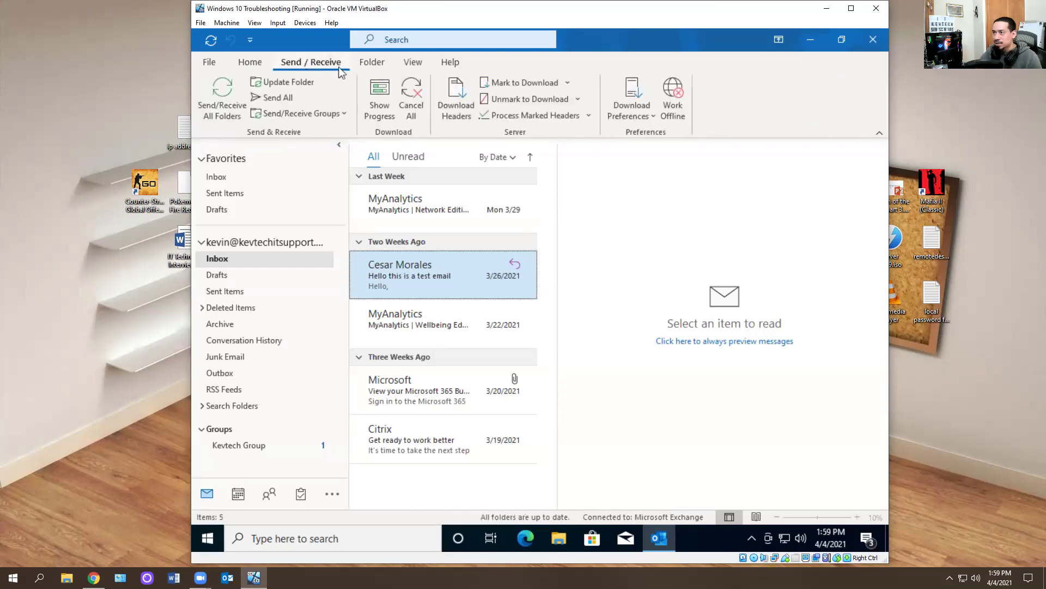
left_click(406, 65)
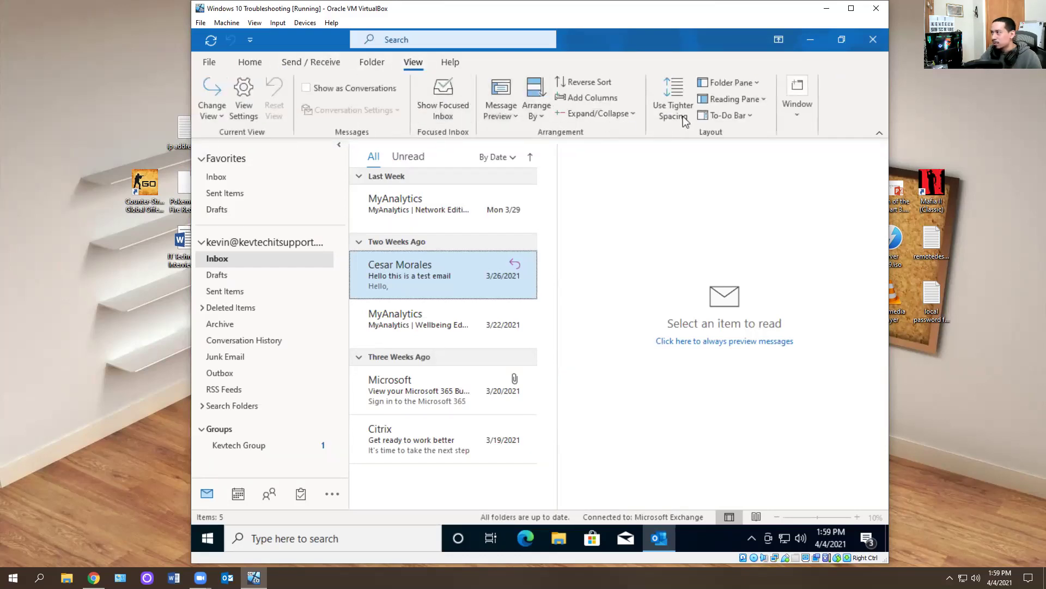
left_click(738, 100)
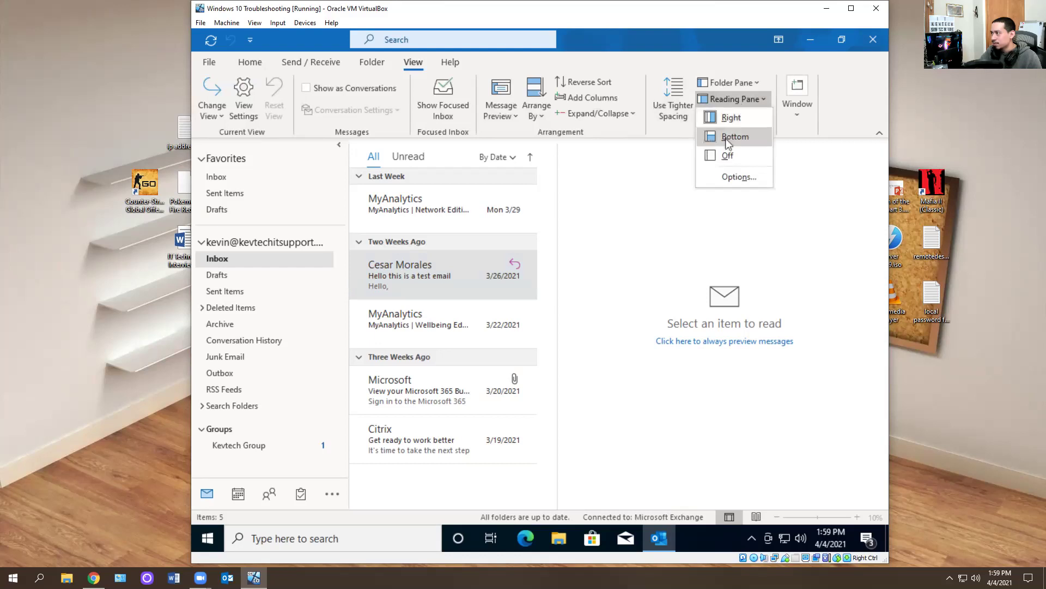
left_click(727, 155)
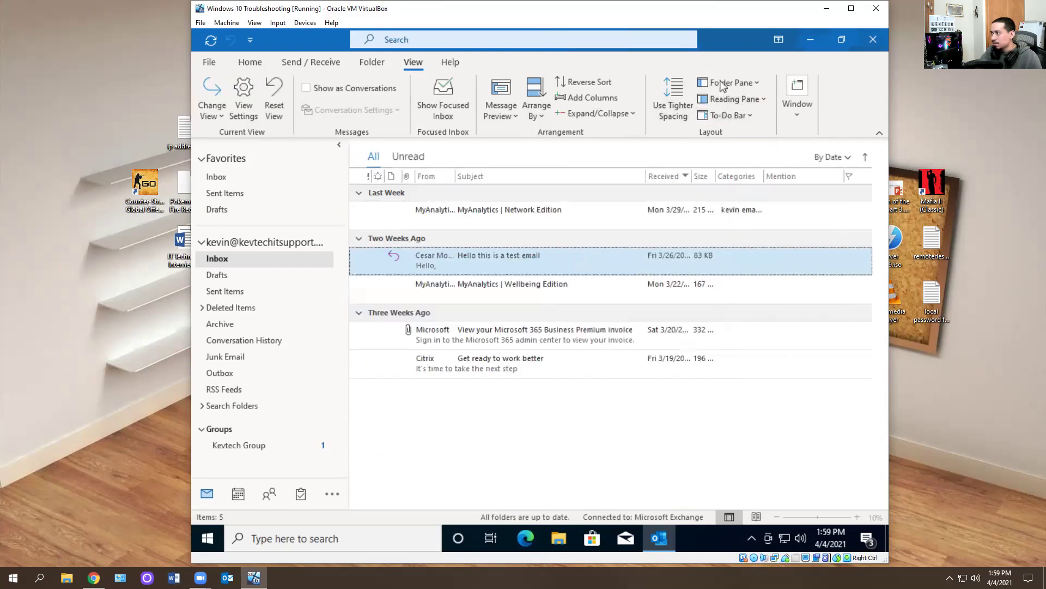
- Check the Folder Pane options, keep the To-Do Bar off, and dismiss the search and ribbon tips
left_click(744, 115)
left_click(737, 99)
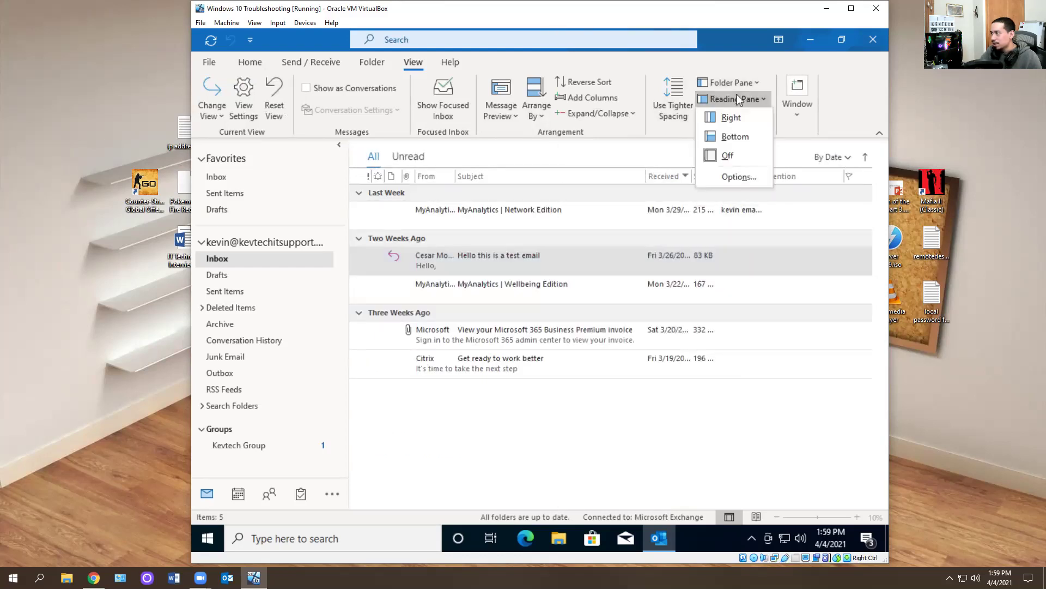
left_click(727, 82)
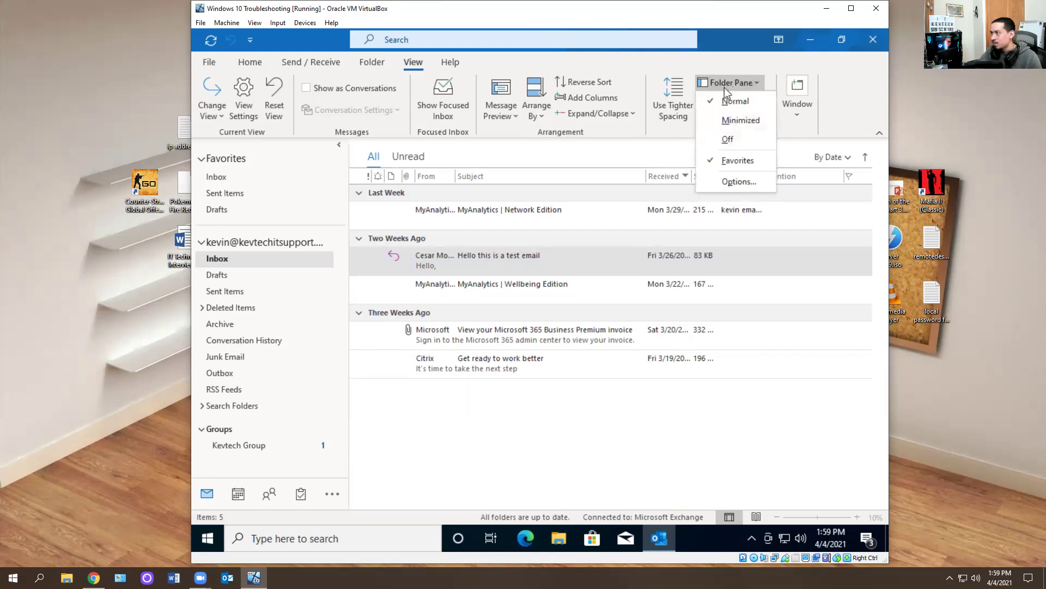
left_click(659, 132)
left_click(718, 119)
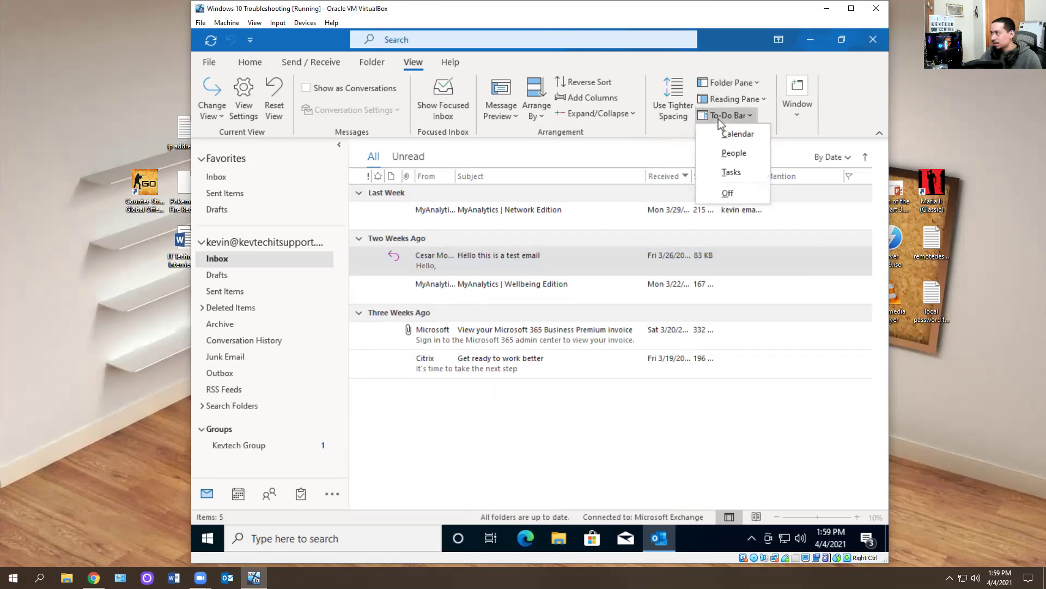
left_click(727, 193)
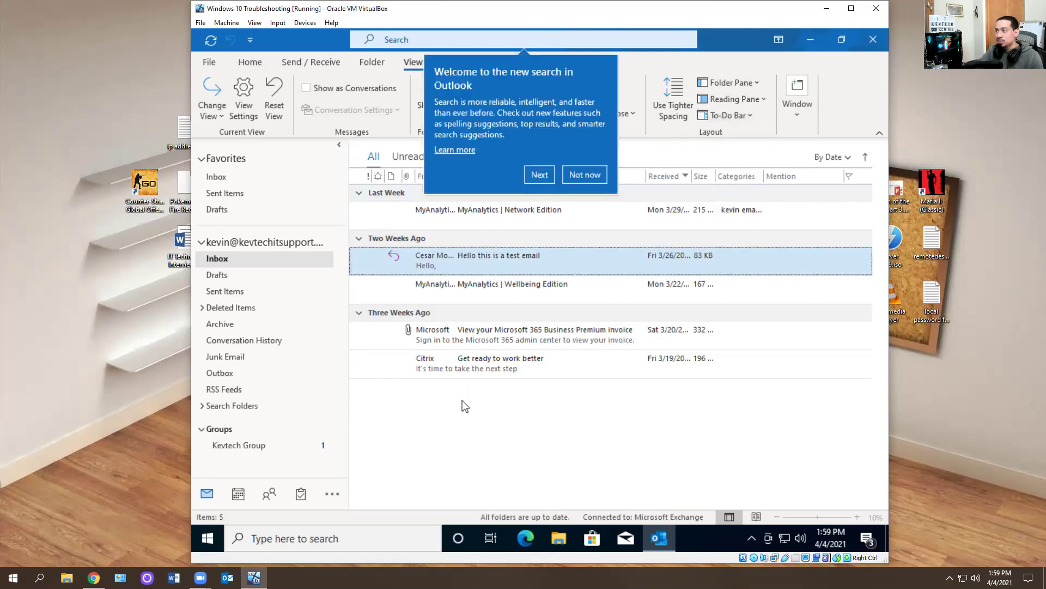
left_click(528, 175)
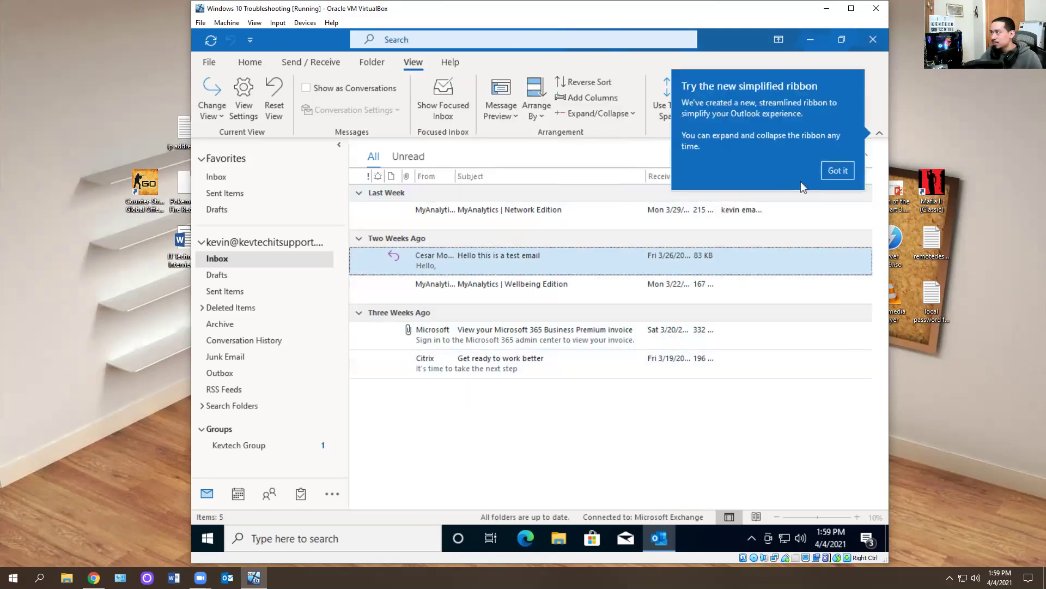
left_click(838, 170)
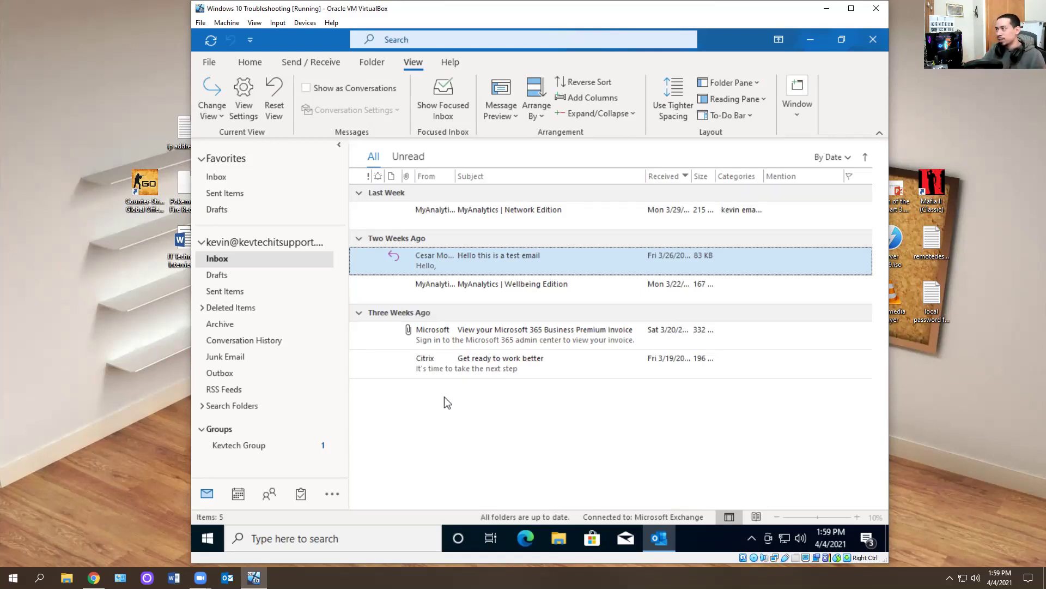
left_click(729, 83)
key("Escape")
- Try the reading pane at Right and Bottom, then set it back to Off
left_click(736, 99)
left_click(727, 113)
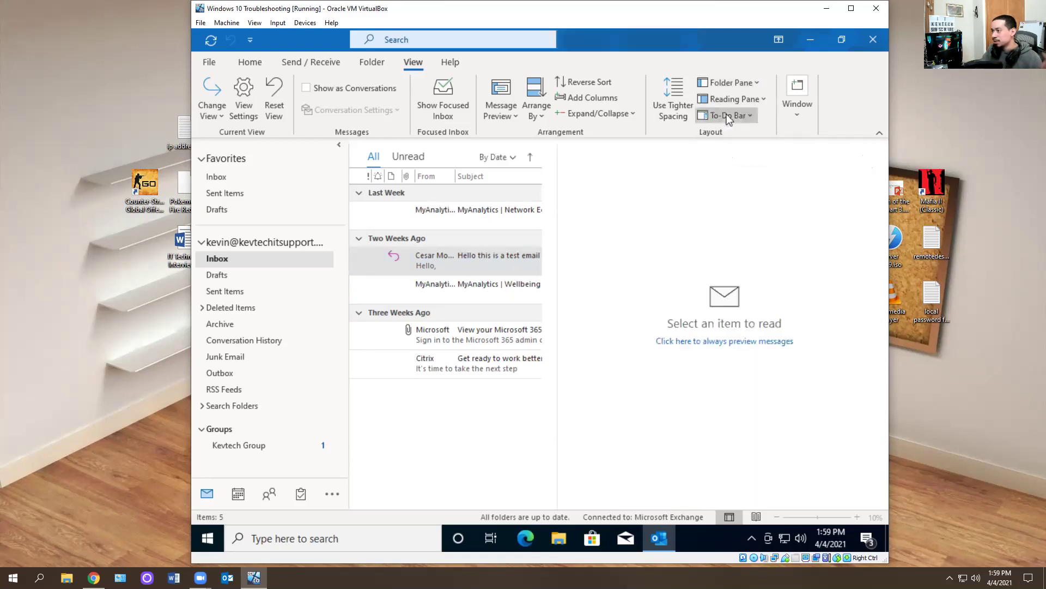
left_click(724, 103)
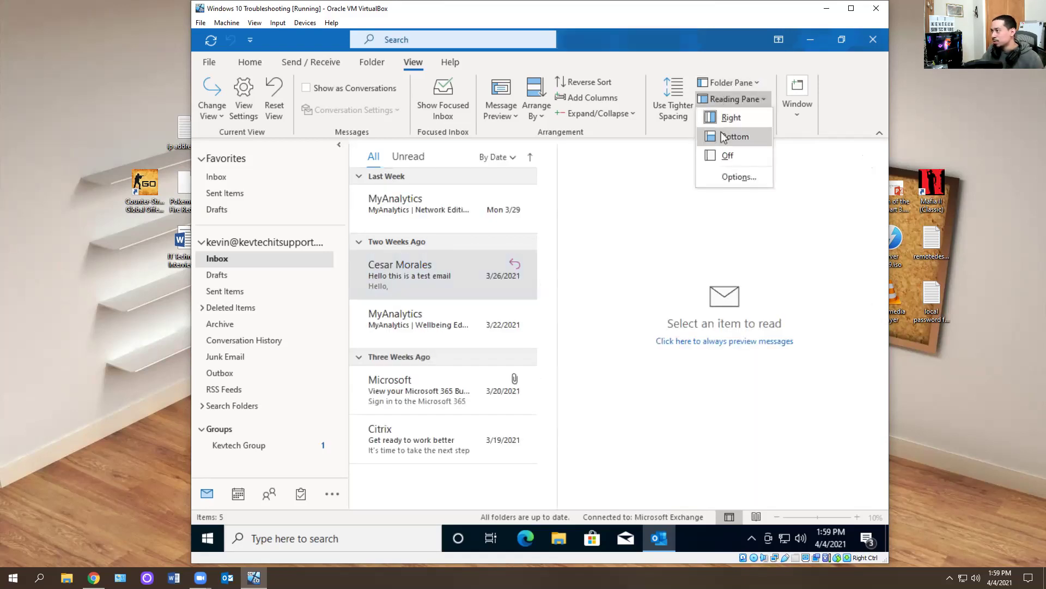
left_click(728, 155)
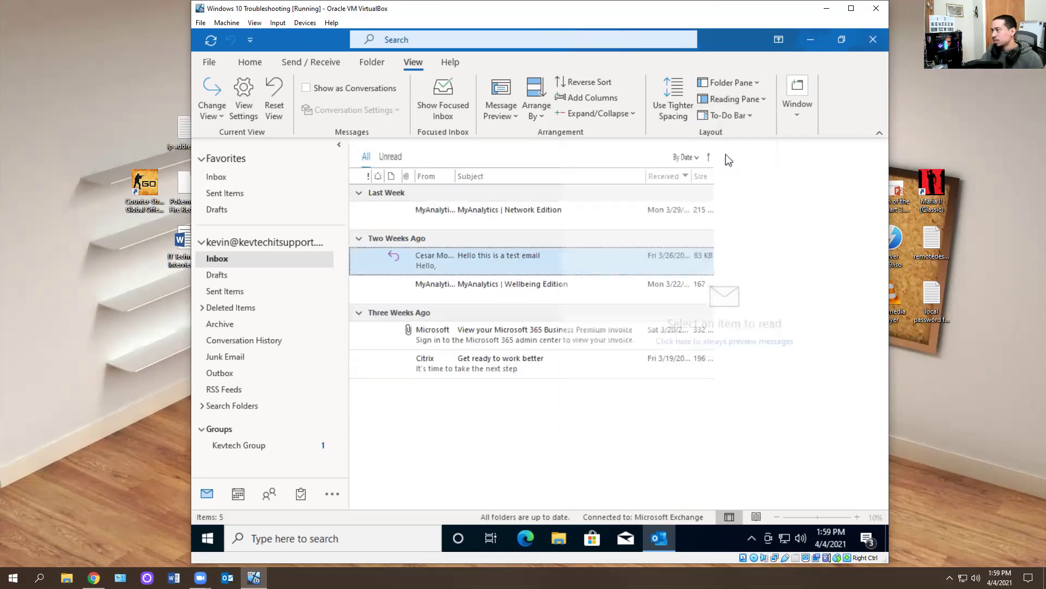
left_click(733, 99)
left_click(729, 139)
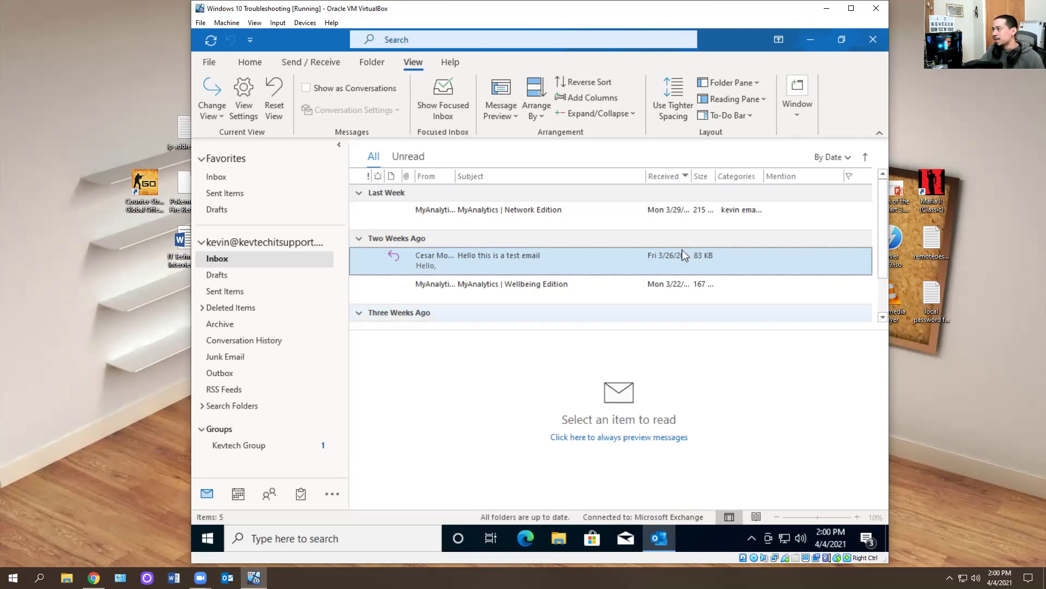
left_click(727, 111)
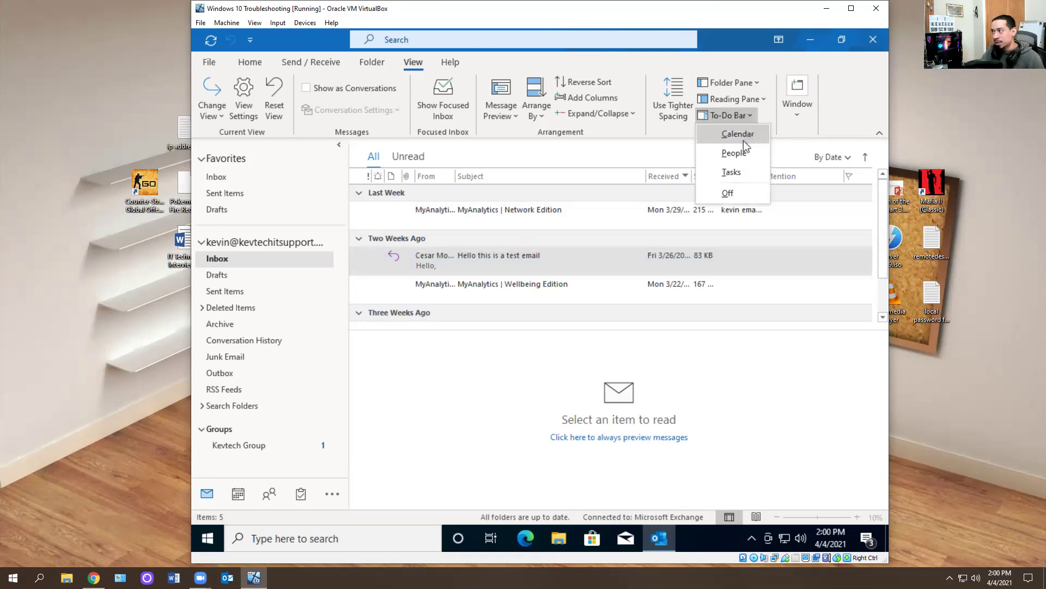
left_click(738, 101)
left_click(730, 156)
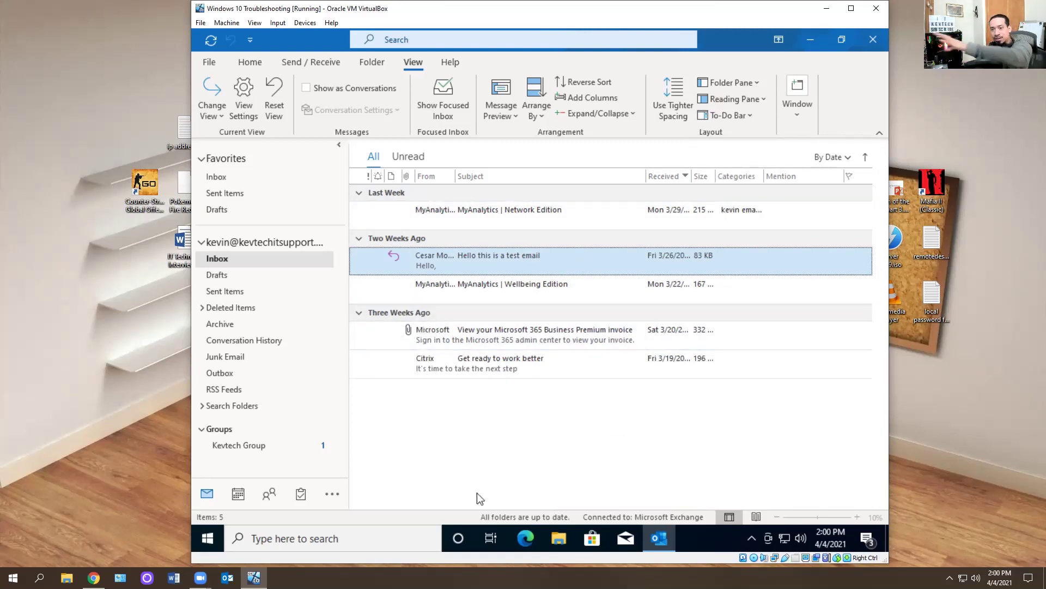
- Save the current Inbox layout as a new custom-named view for all mail folders
left_click(218, 116)
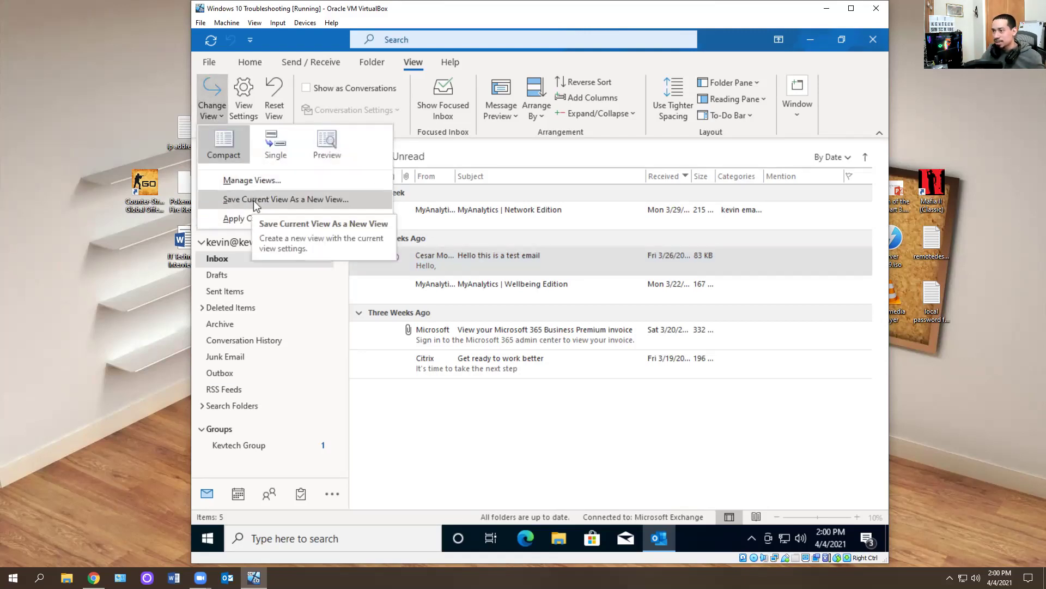
left_click(255, 200)
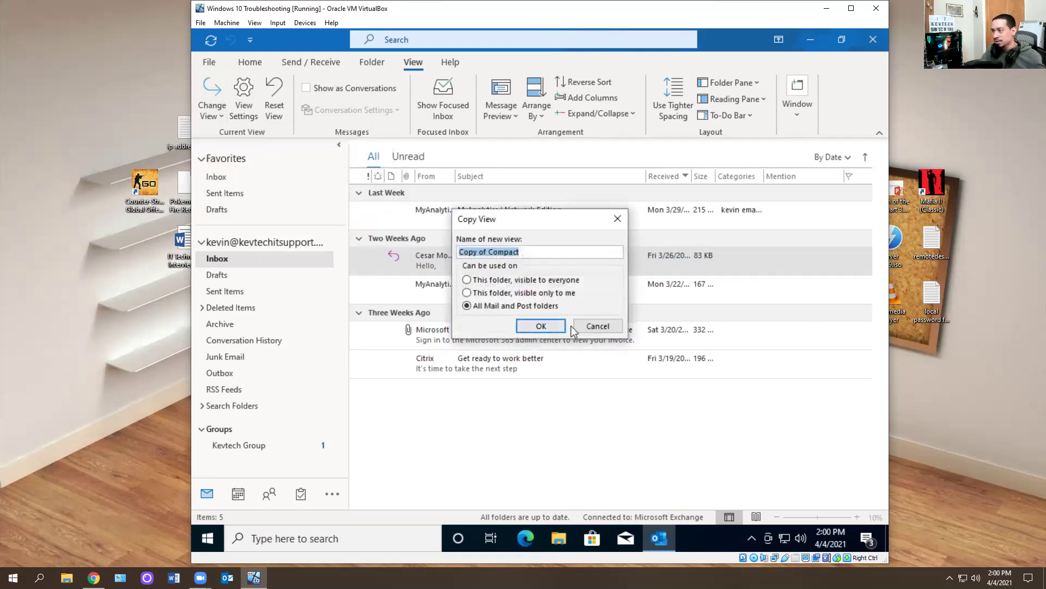
left_click(598, 326)
left_click(217, 113)
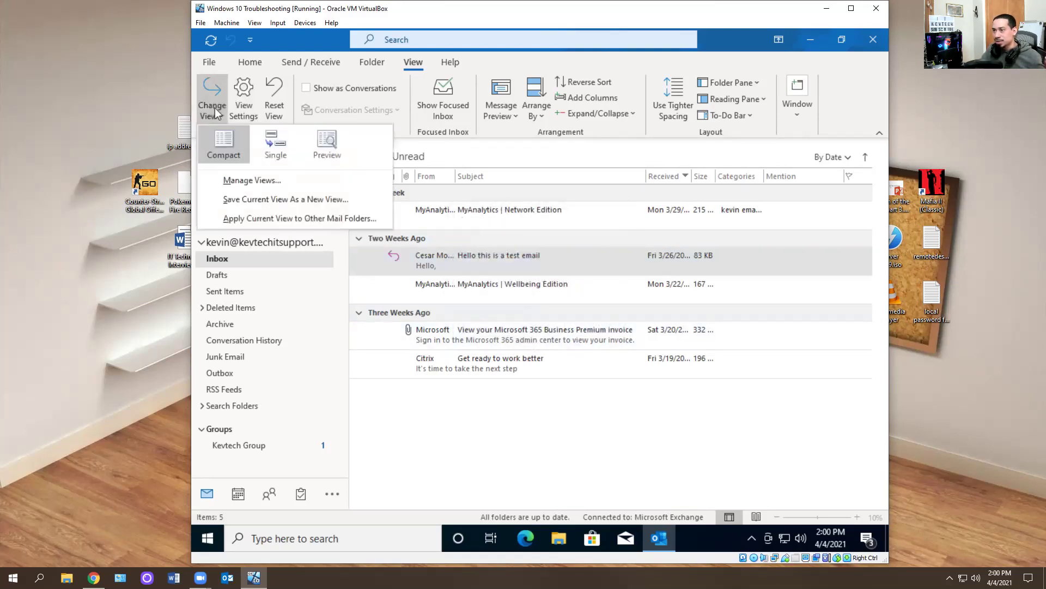
left_click(246, 199)
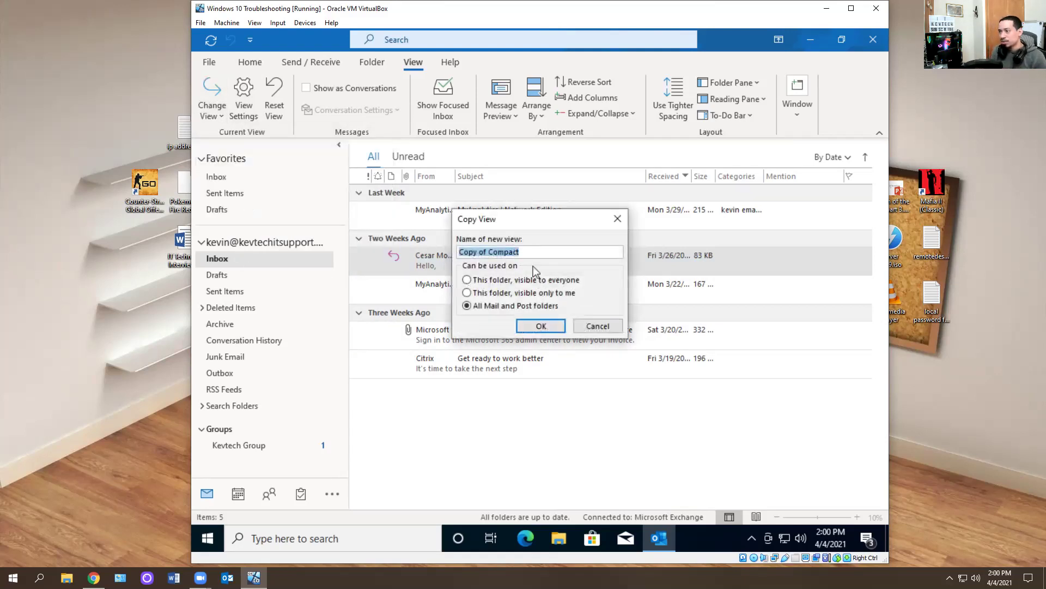
key("BackSpace")
type("Kevi")
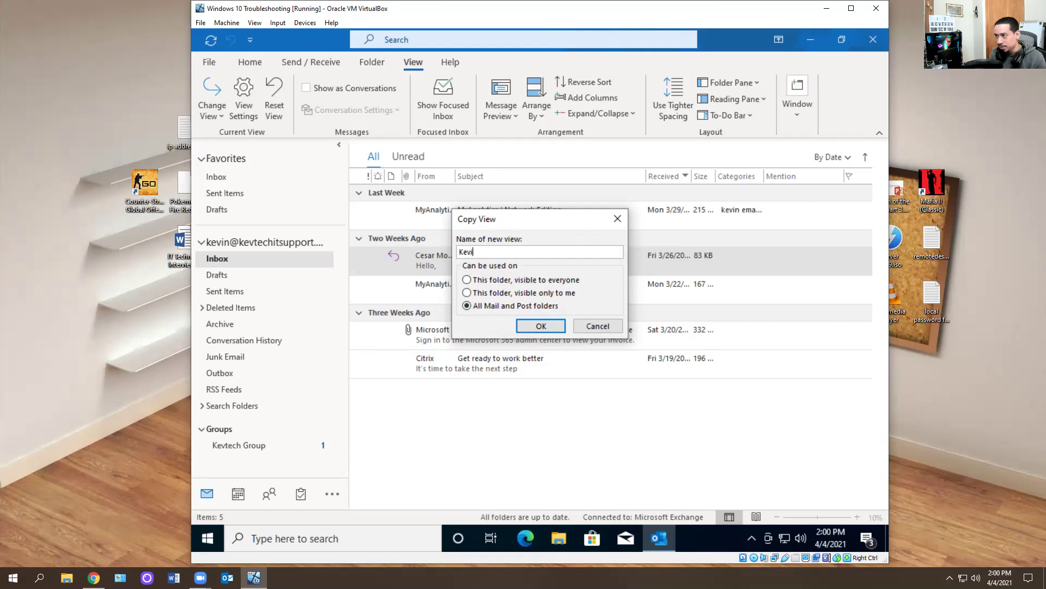
type("n")
key("Return")
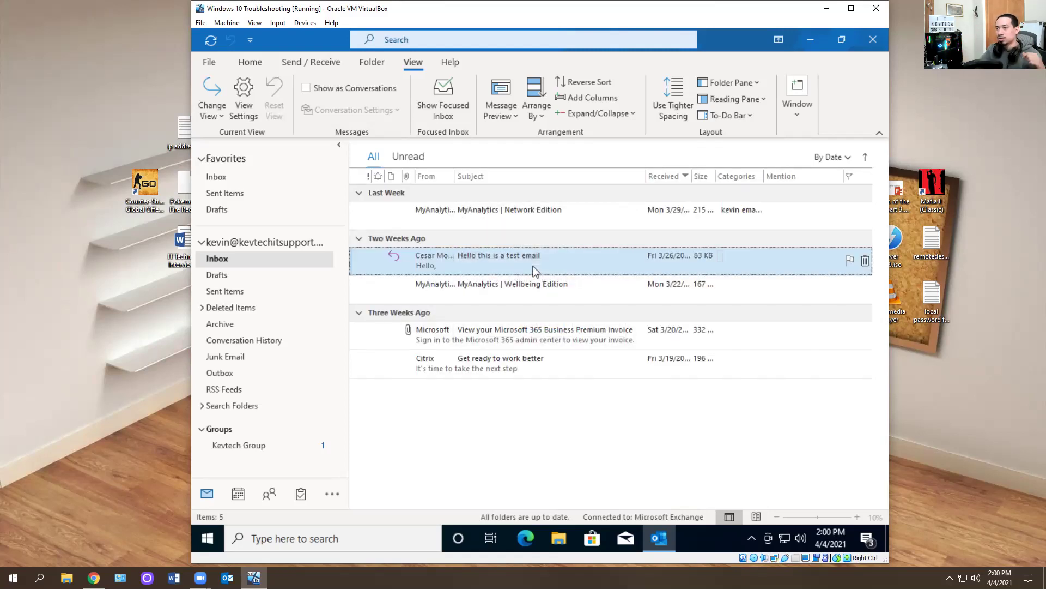
- Check the Change View list for the newly saved custom view
left_click(223, 115)
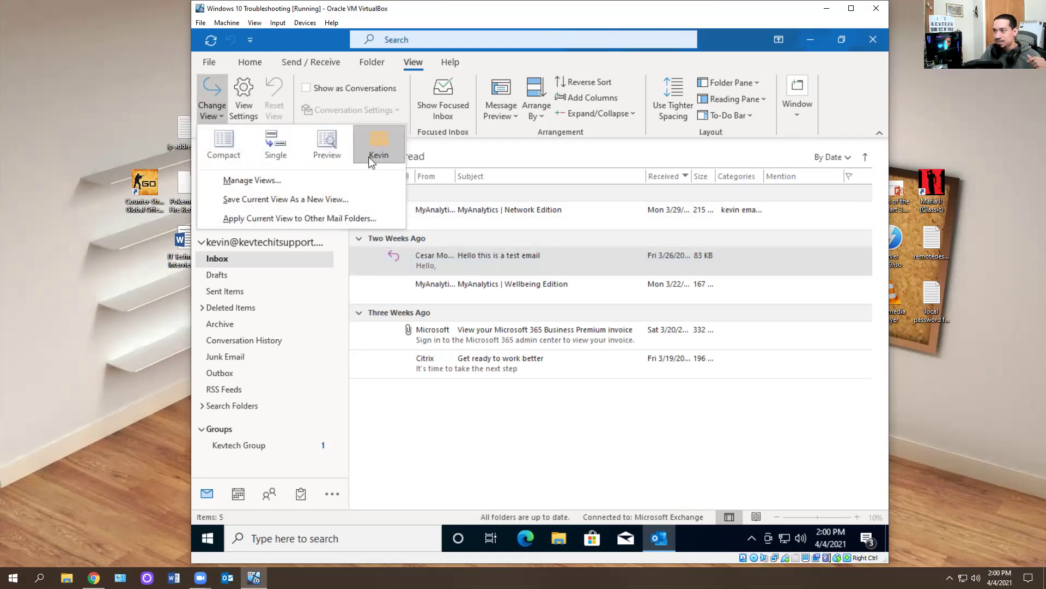
left_click(218, 143)
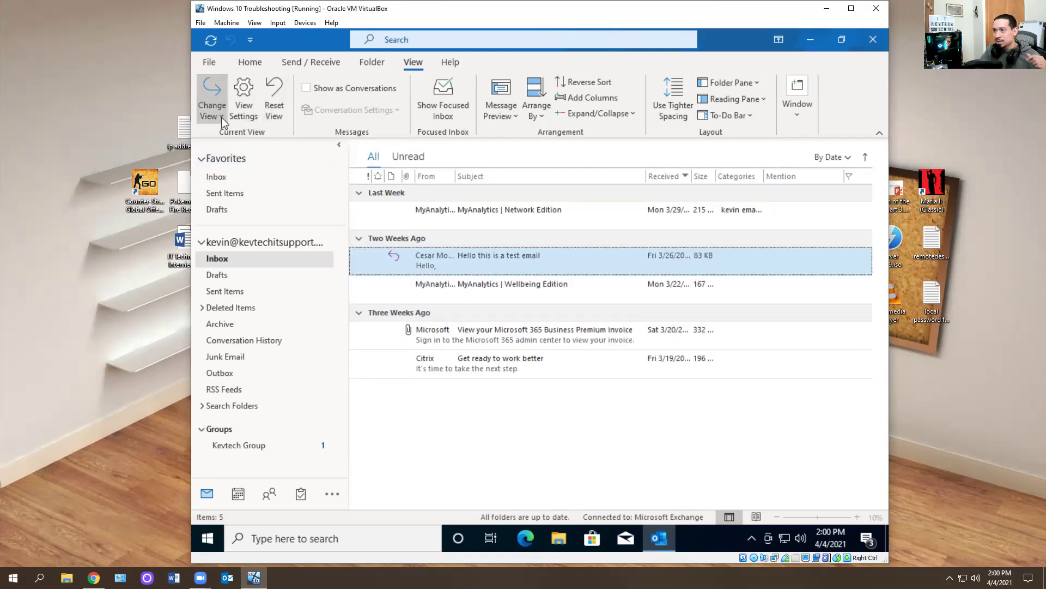
left_click(225, 117)
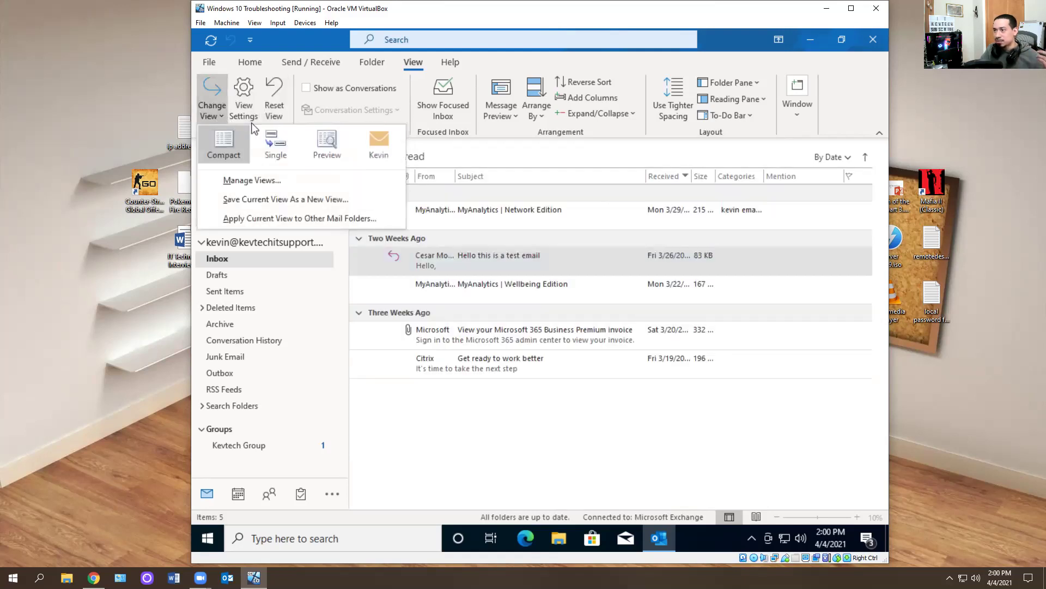
left_click(515, 427)
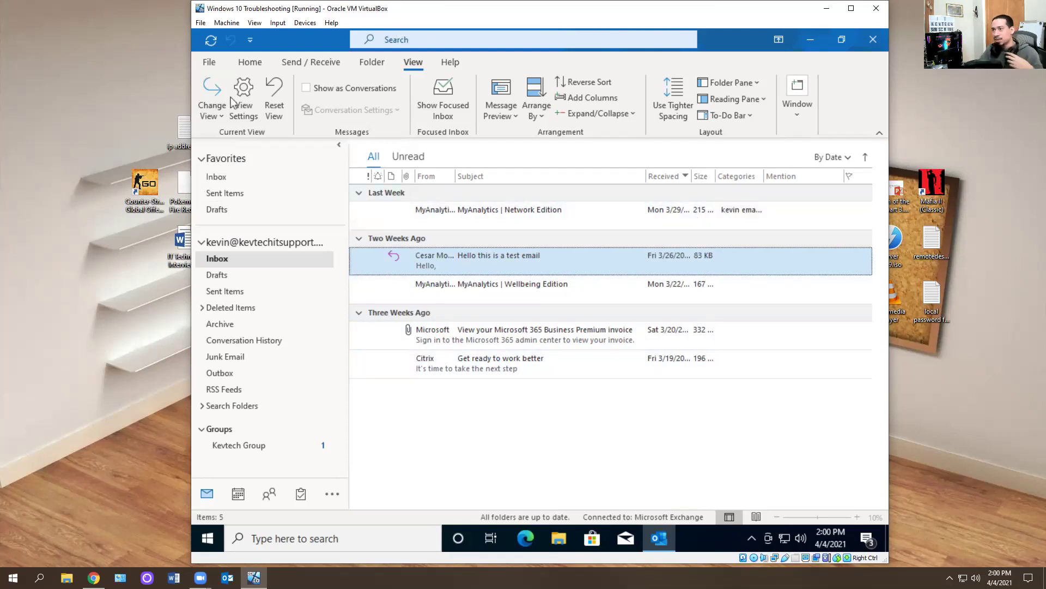
left_click(212, 109)
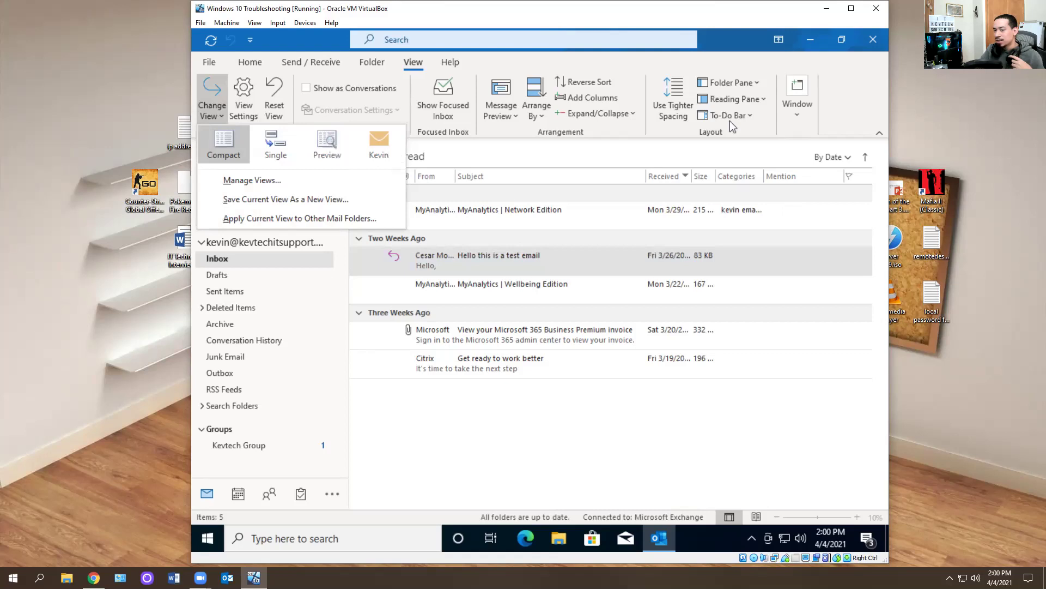
left_click(555, 443)
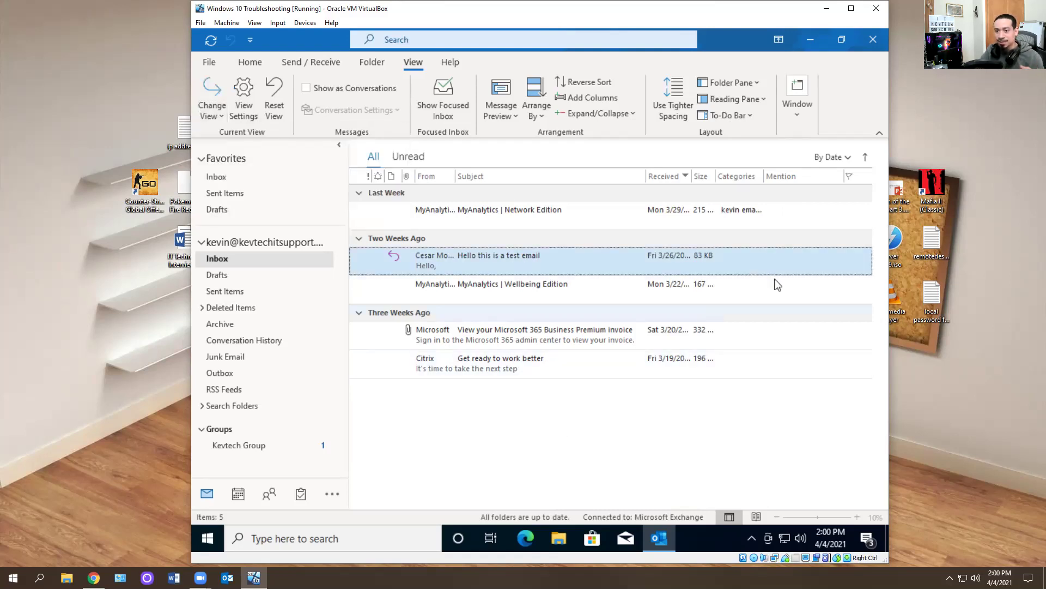
- Close Outlook and restart it from the Run dialog with 'outlook.exe /cleanviews'
left_click(873, 39)
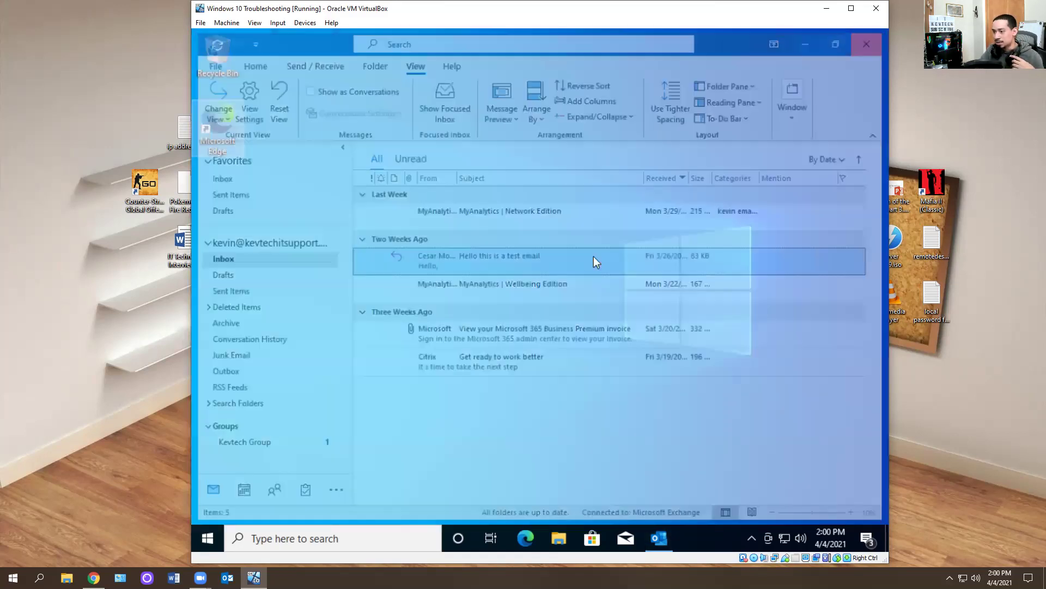
left_click(207, 538)
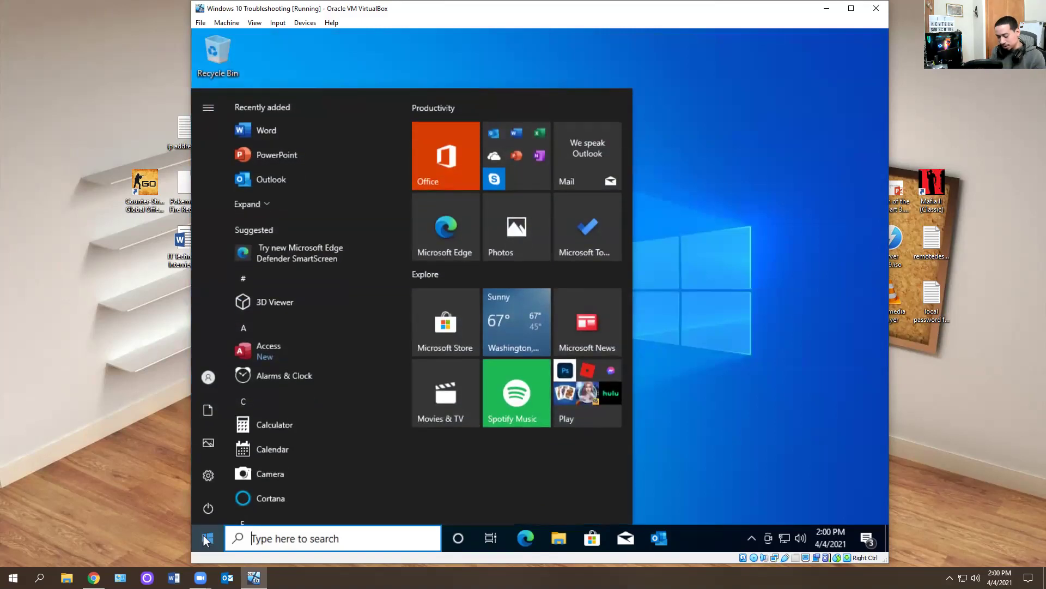
type("run")
key("Return")
key("End")
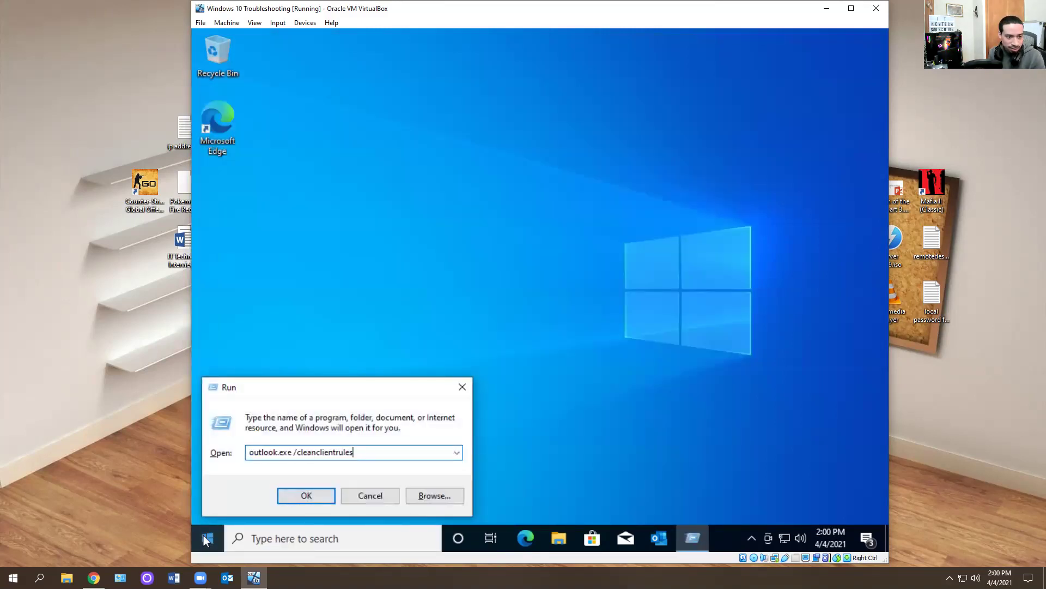
key("BackSpace")
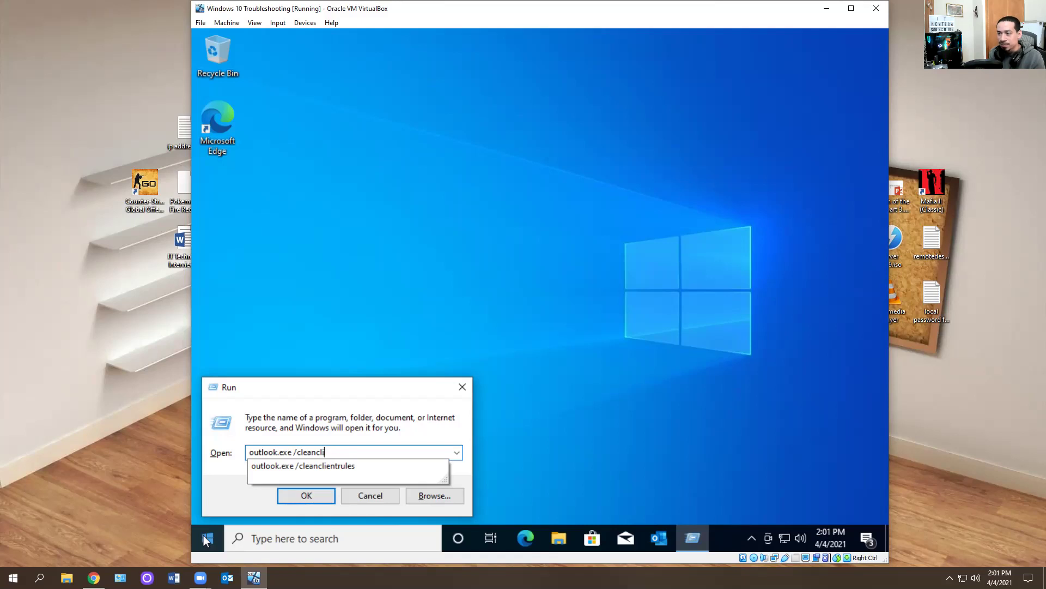
key("BackSpace")
key("BackSpace")
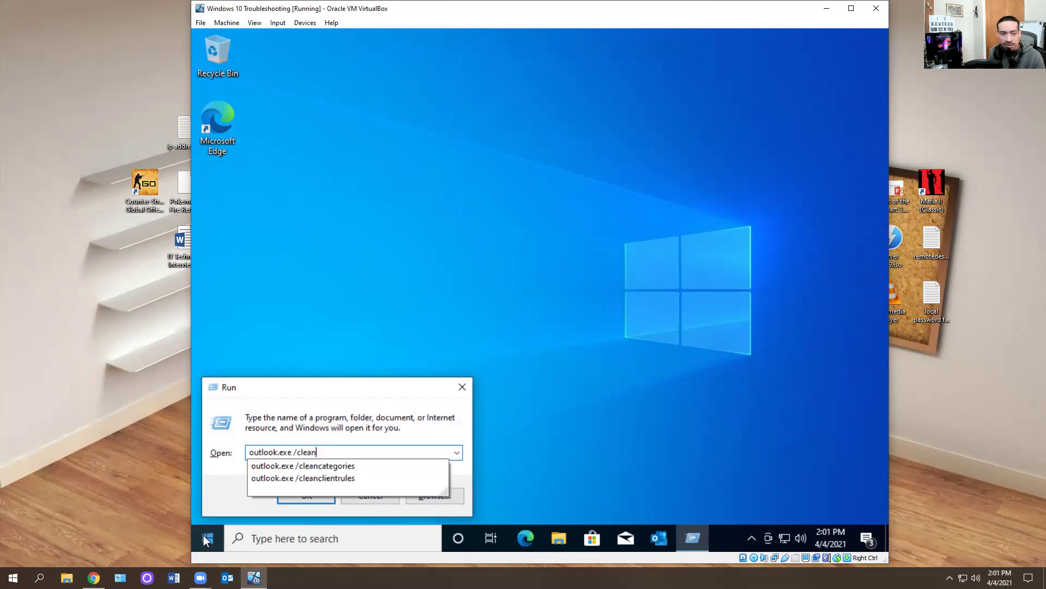
type("bi")
key("BackSpace")
key("BackSpace")
type("vie")
key("Return")
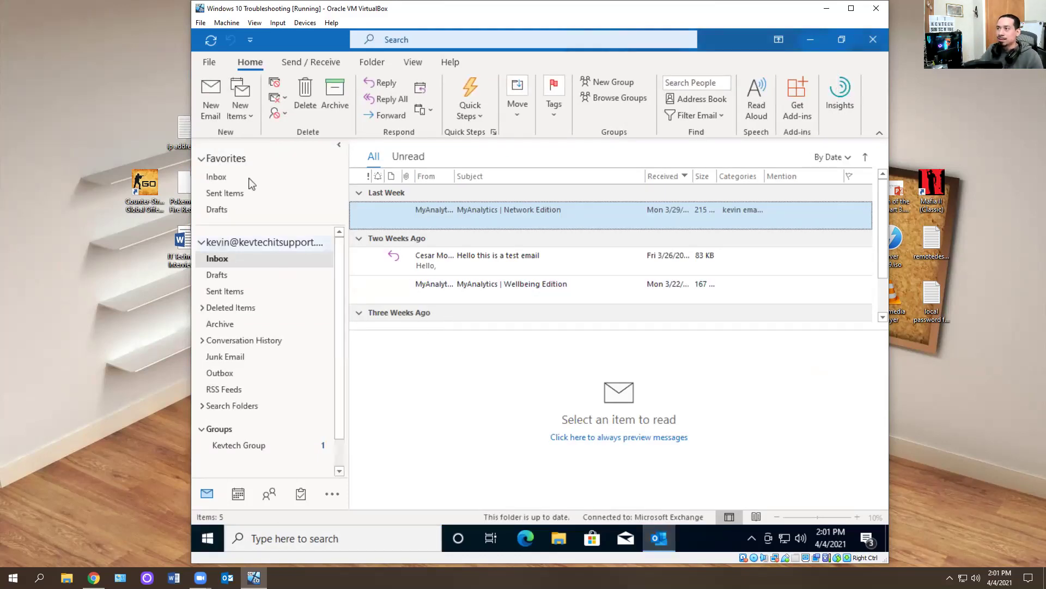
- Switch the Inbox to Preview view with the To-Do Bar and reading pane off
left_click(412, 63)
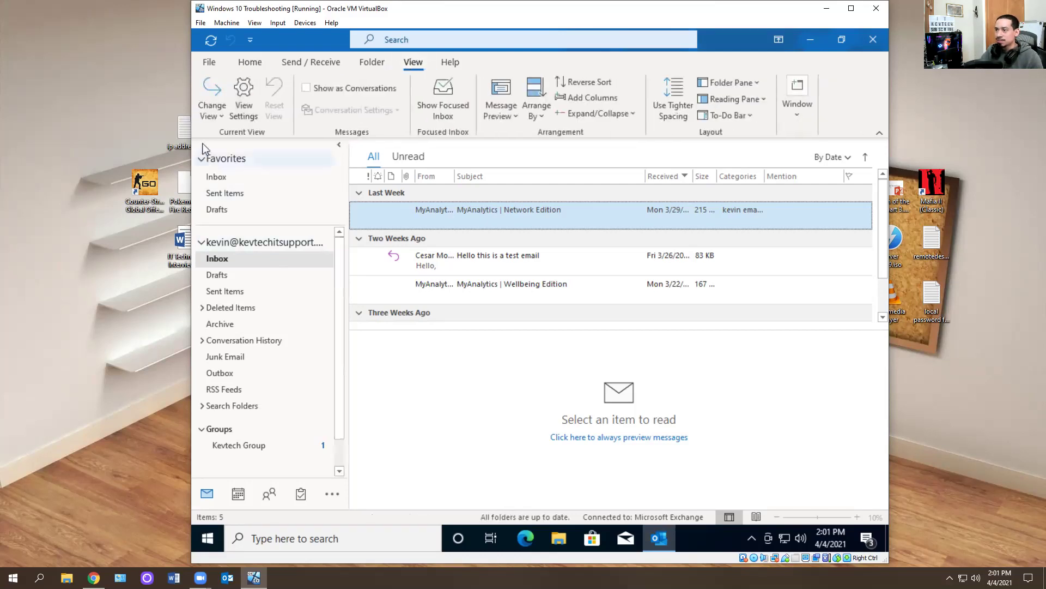
left_click(218, 118)
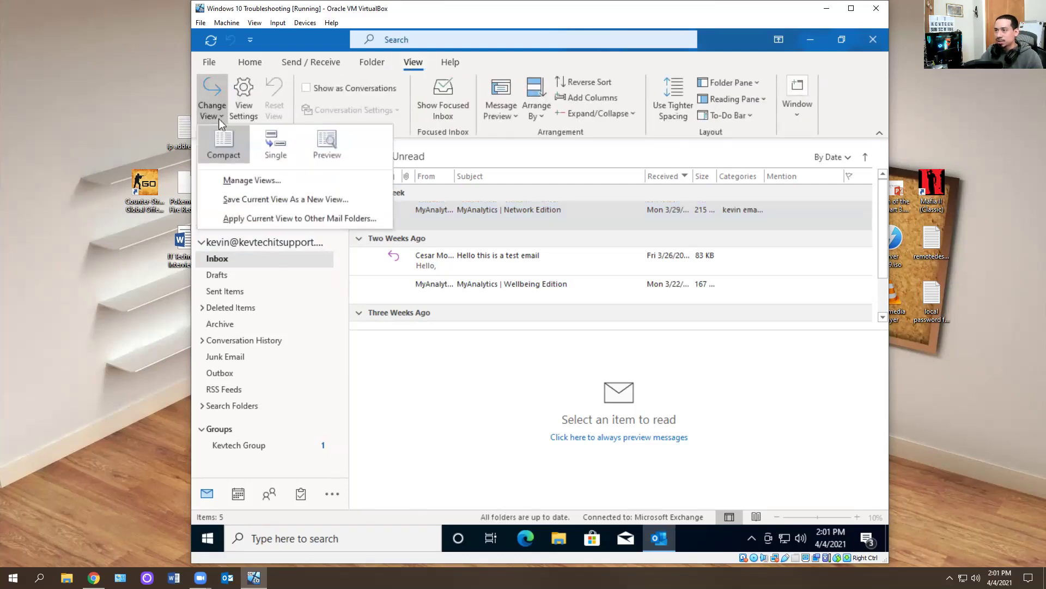
left_click(345, 147)
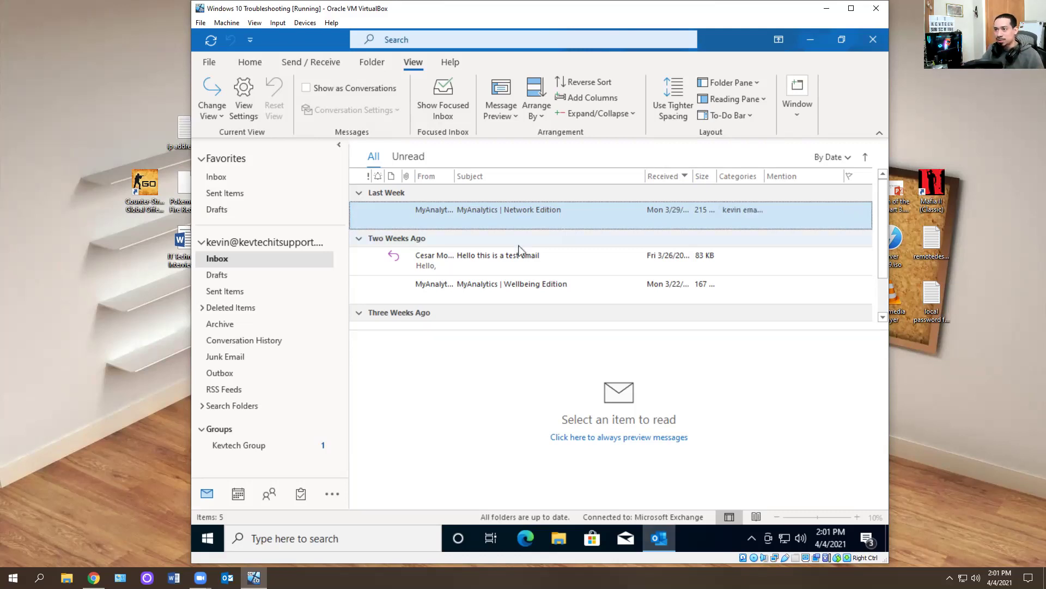
left_click(735, 115)
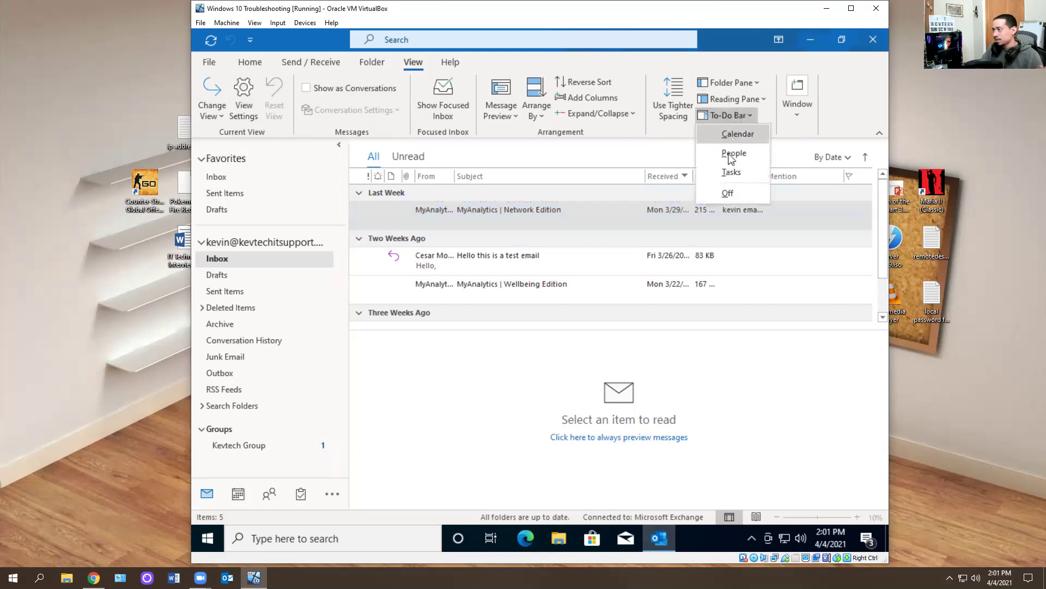
left_click(727, 195)
left_click(735, 99)
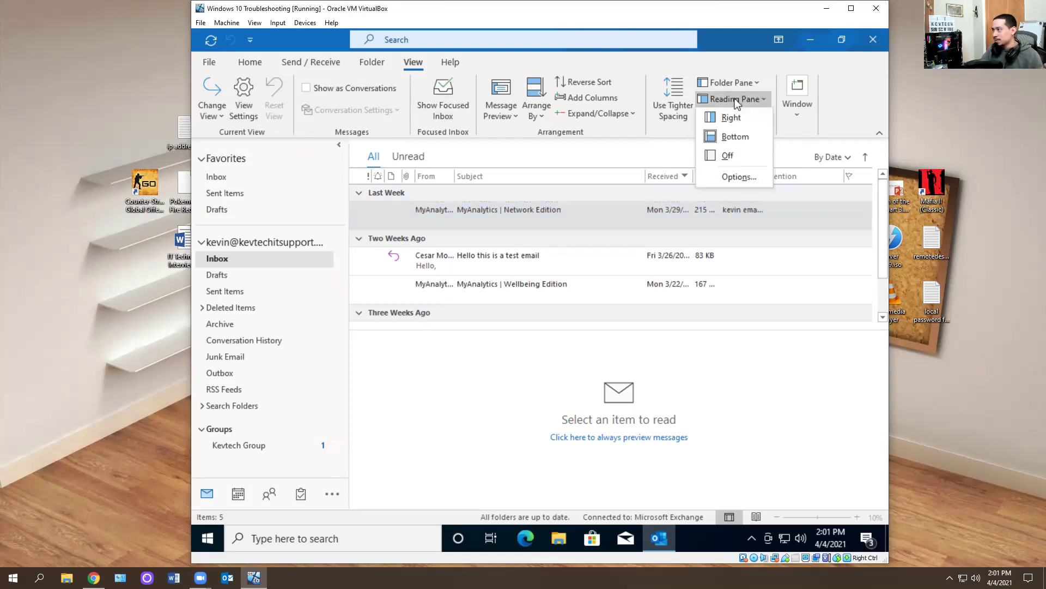
left_click(728, 164)
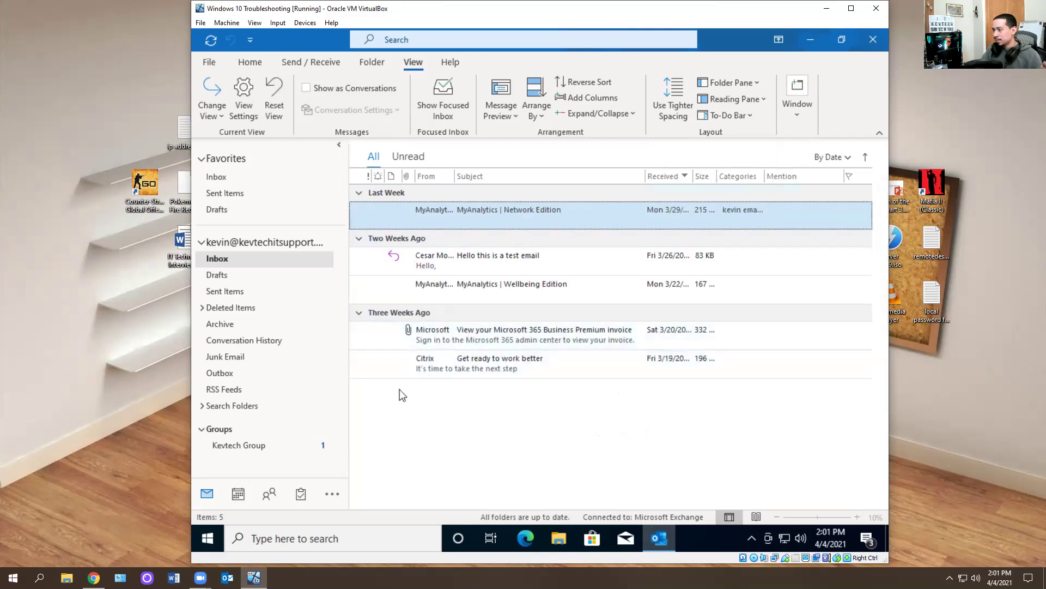
- Save this layout as a new custom view
left_click(212, 114)
left_click(242, 201)
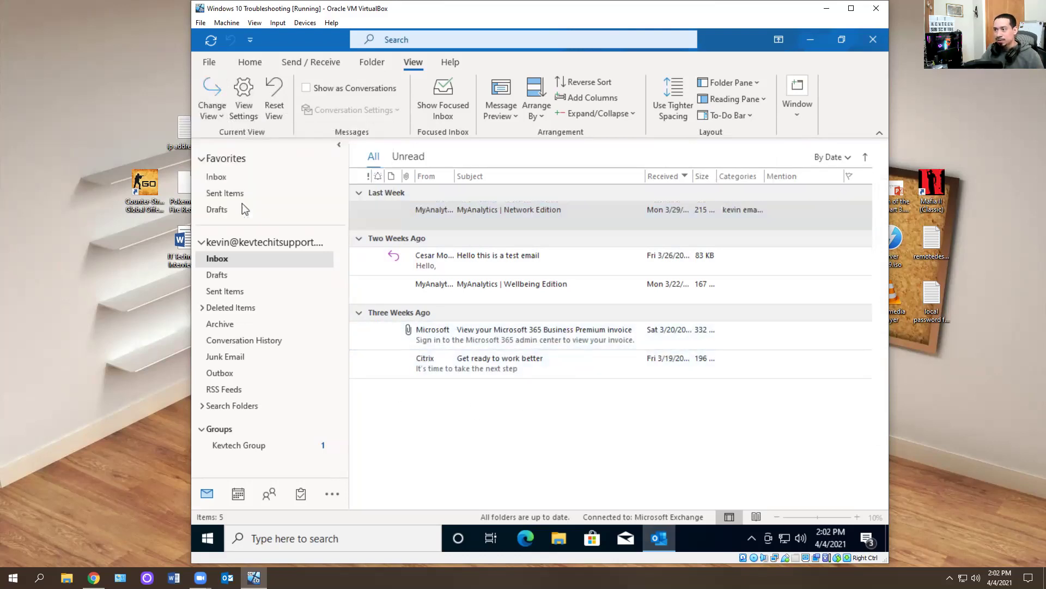
type("Kevin")
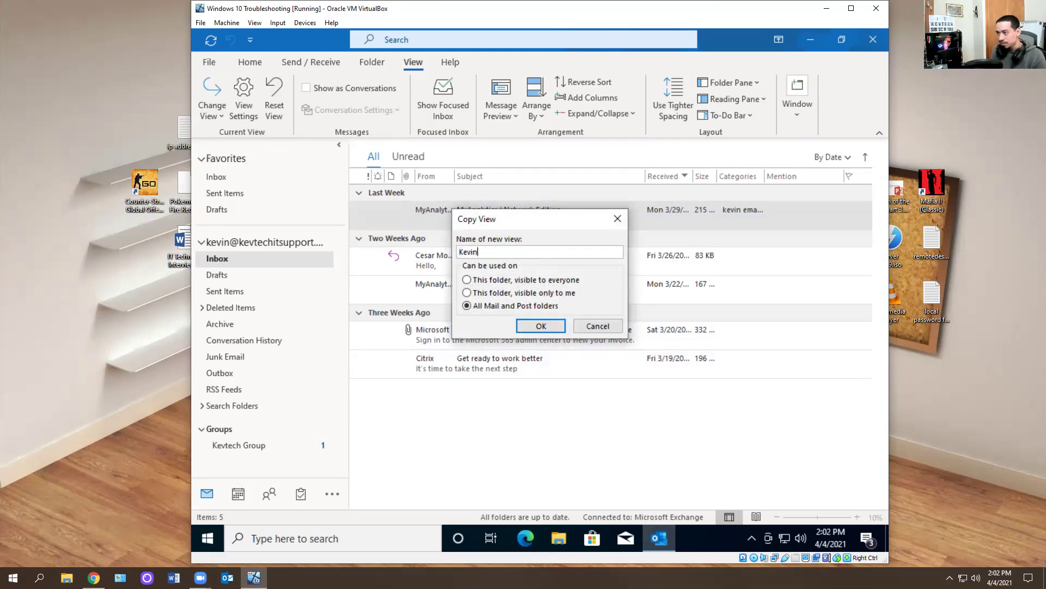
key("Return")
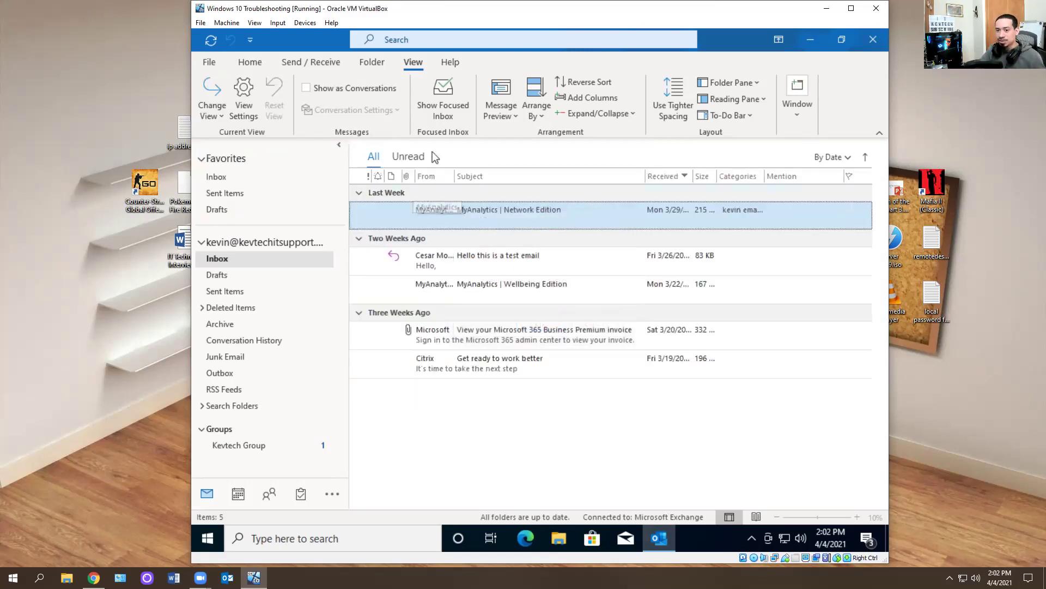
- Show the Calendar in the To-Do Bar and place the reading pane at the bottom
left_click(747, 118)
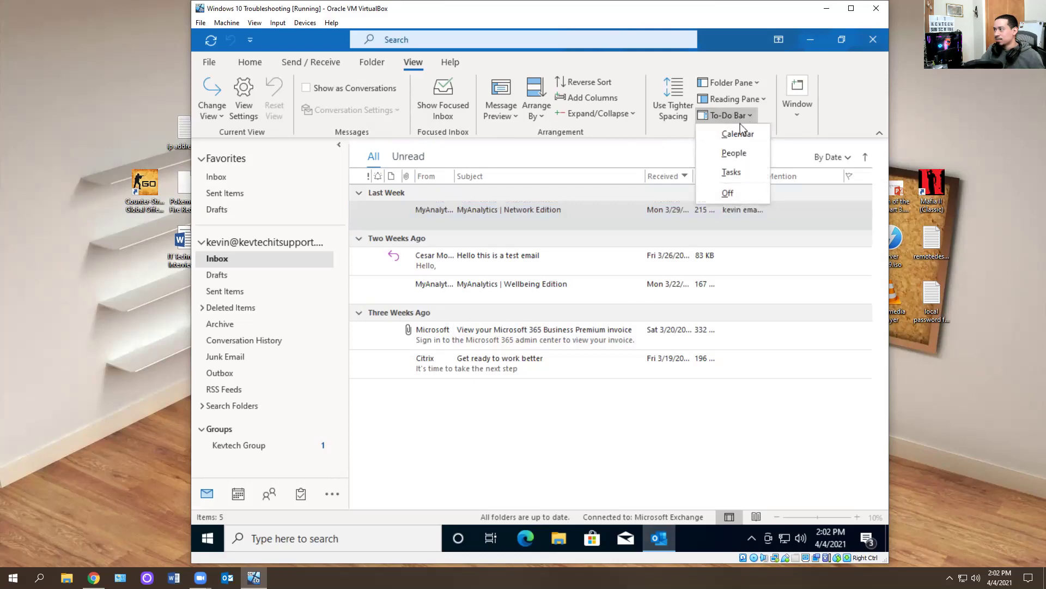
left_click(737, 135)
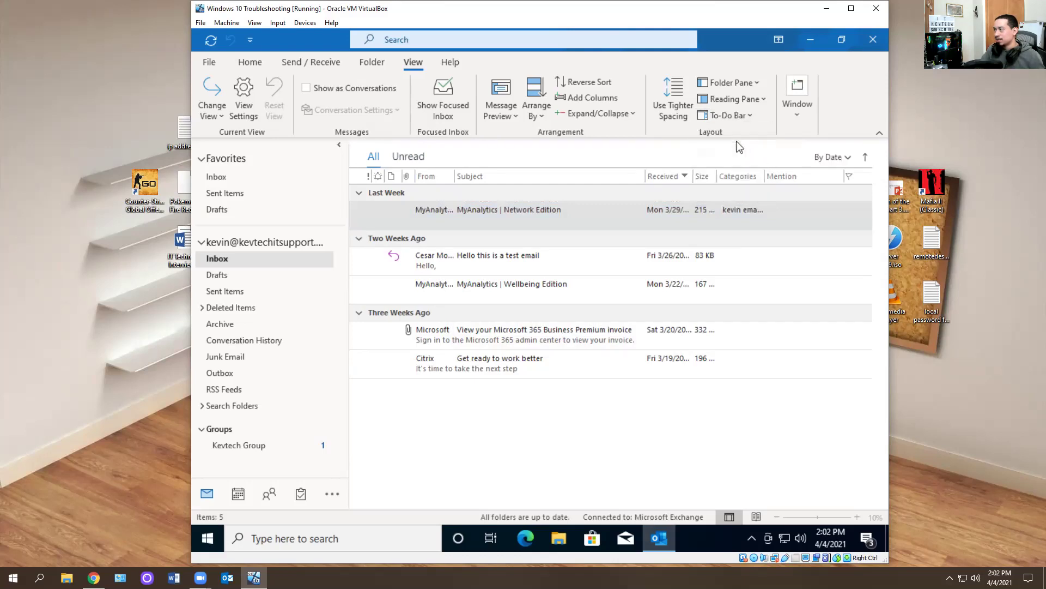
left_click(741, 99)
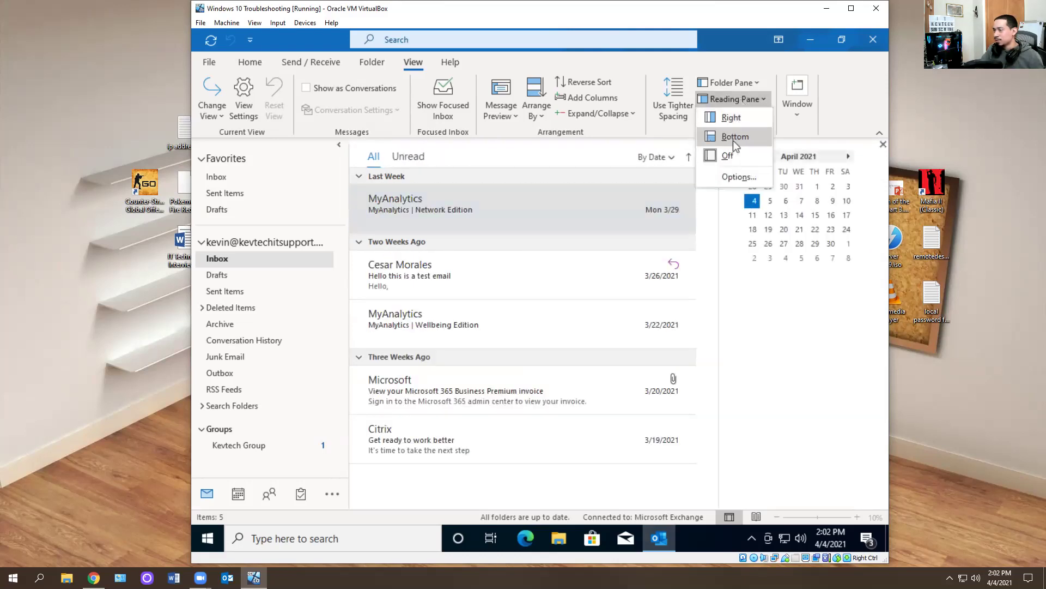
left_click(733, 140)
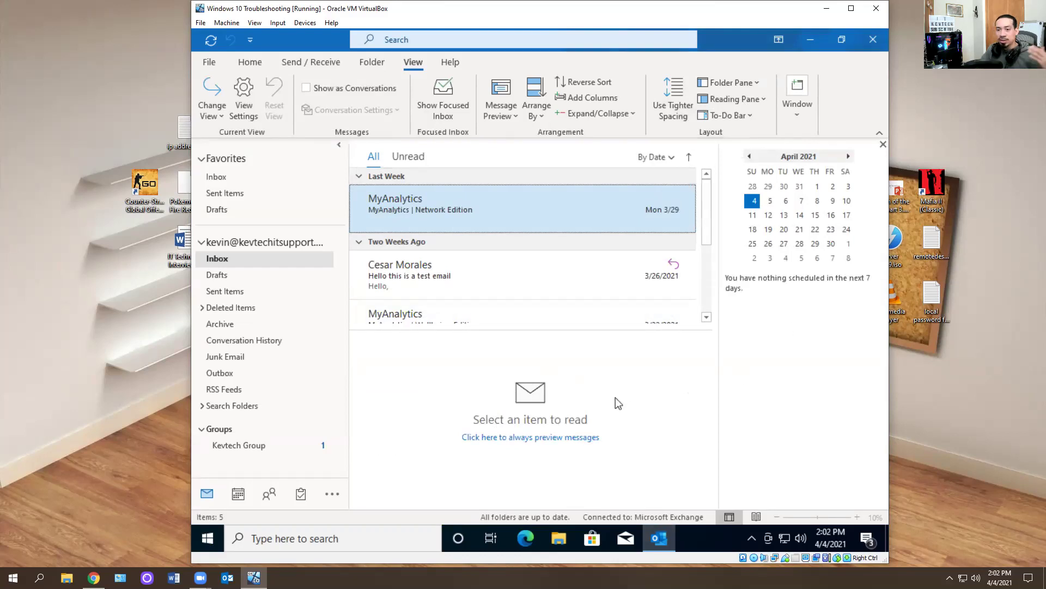
- Switch between the Compact and custom views, then open Manage Views
left_click(216, 115)
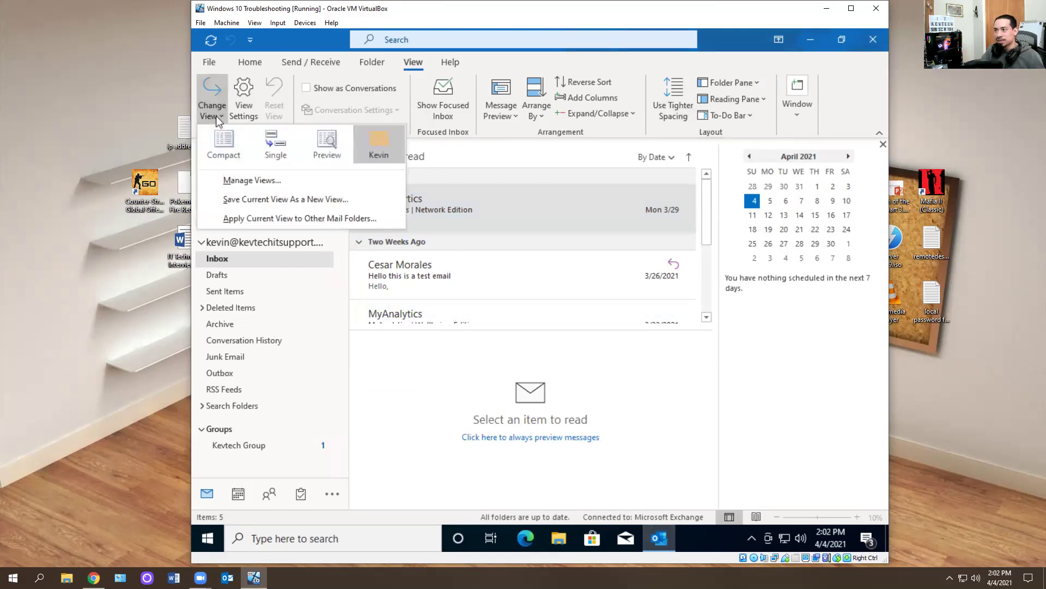
left_click(234, 146)
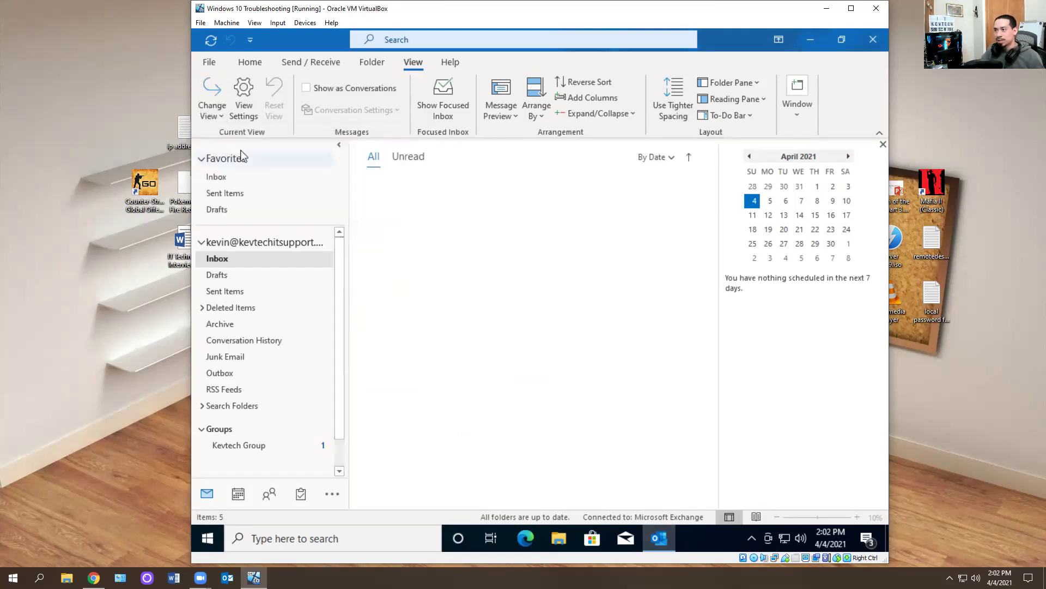
left_click(201, 112)
left_click(373, 143)
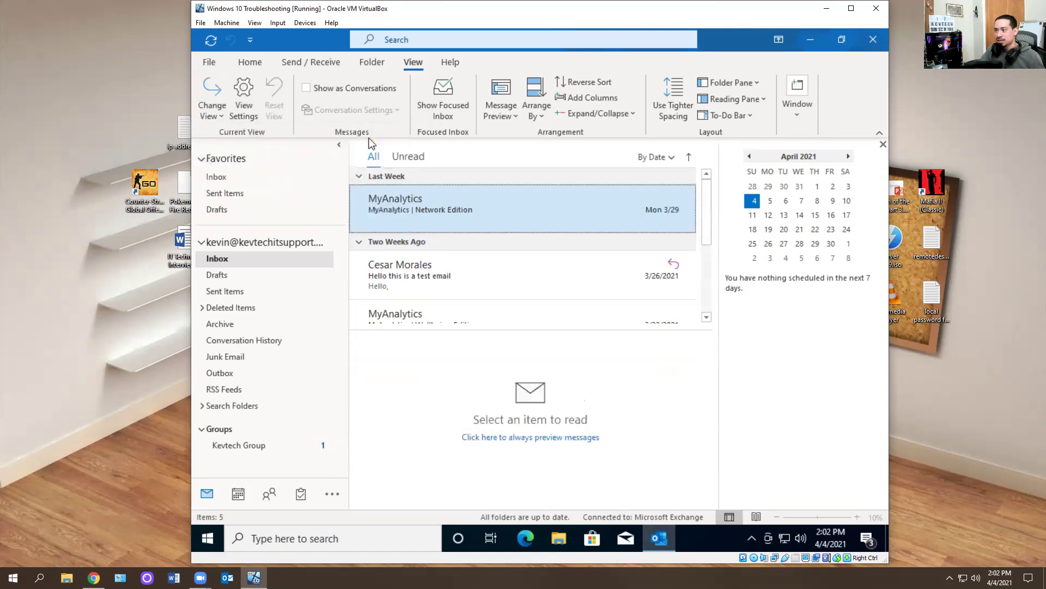
left_click(206, 115)
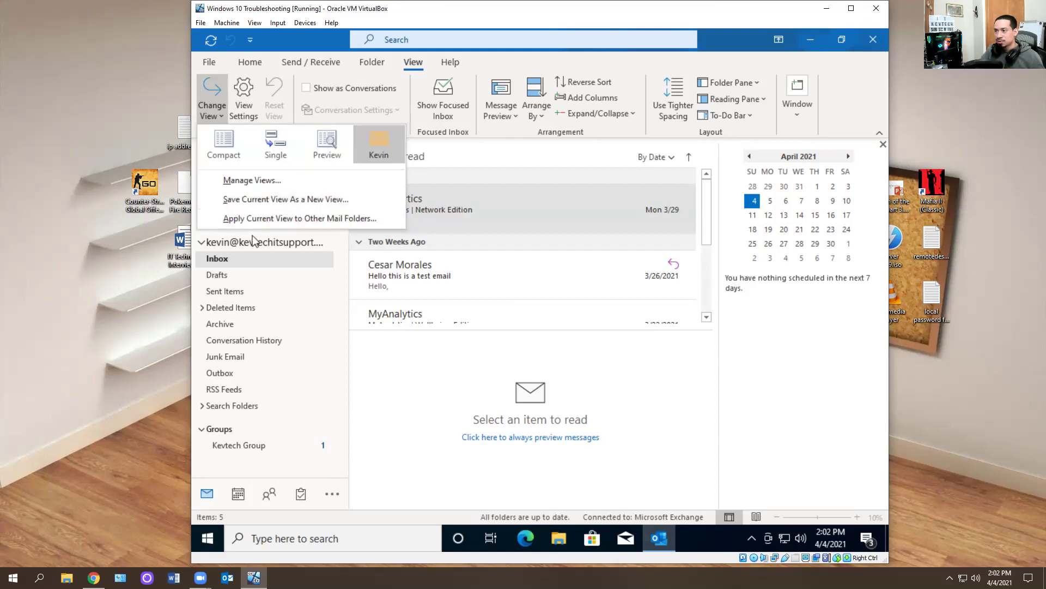
left_click(233, 162)
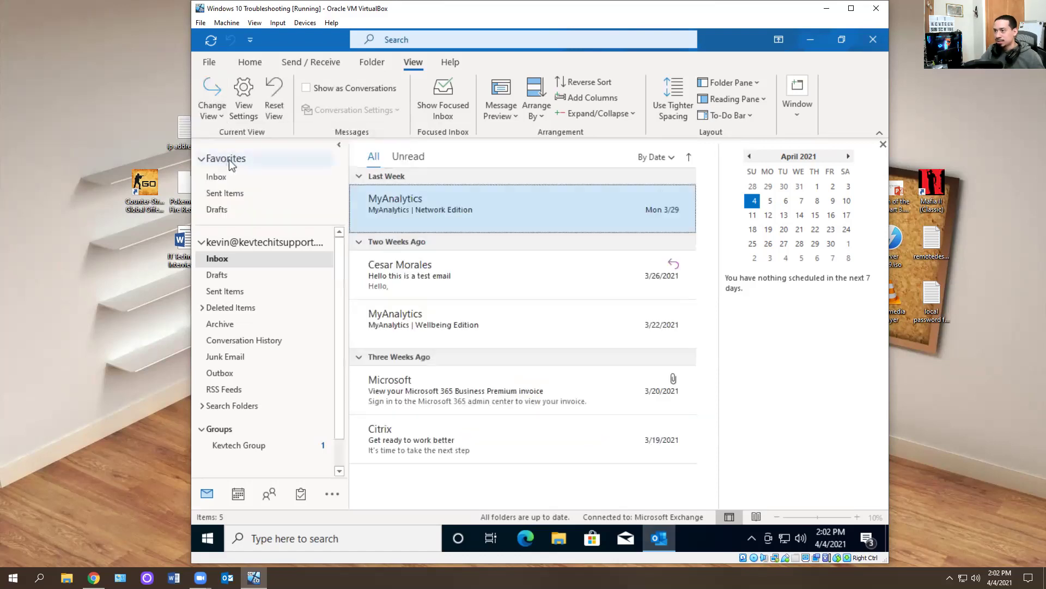
left_click(204, 112)
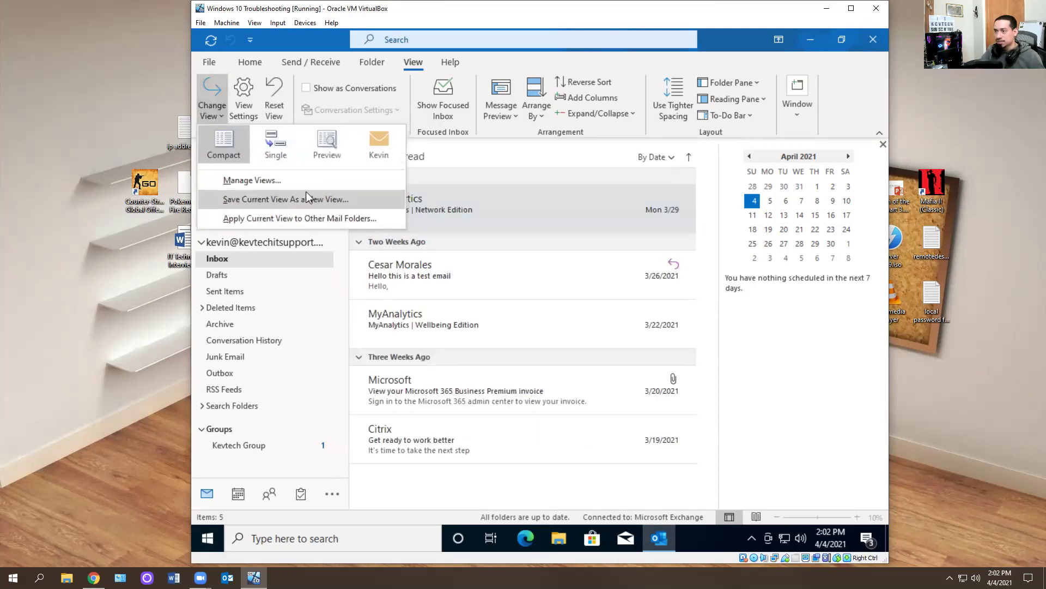
left_click(252, 173)
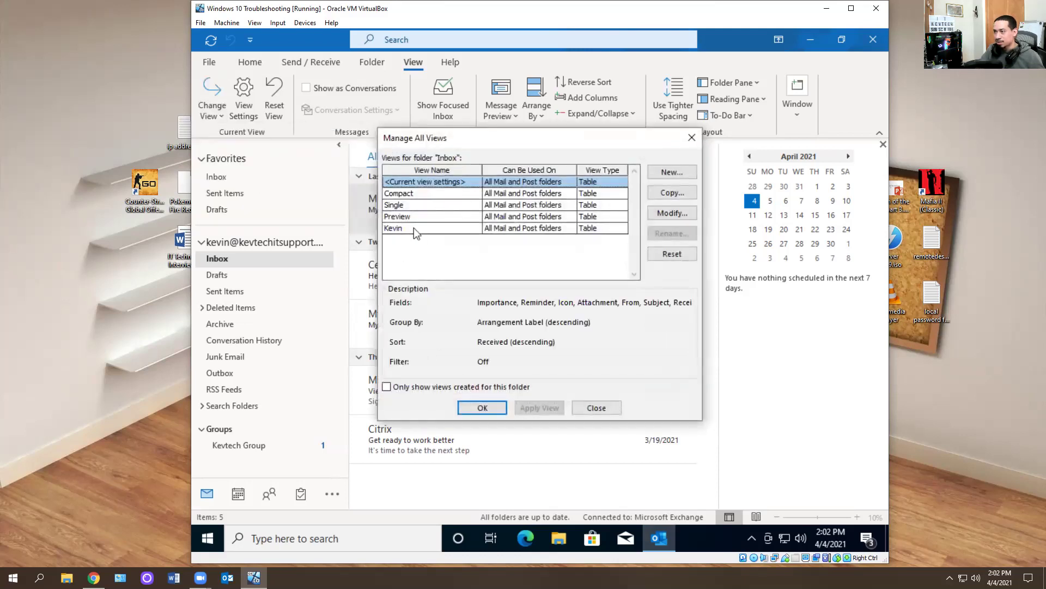
- Close the view manager and reset the Compact view to its default settings
left_click(413, 228)
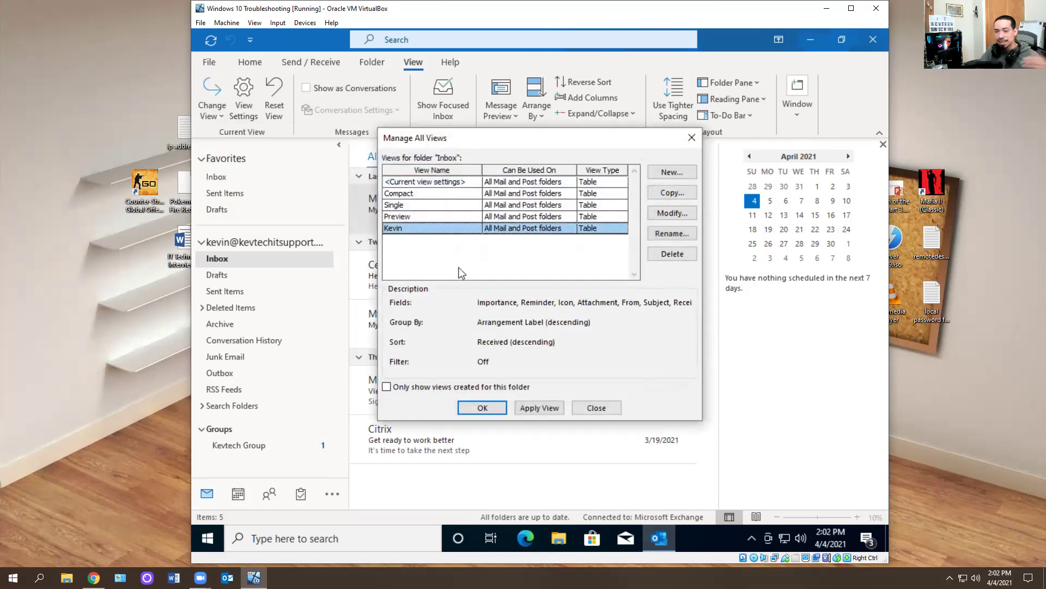
left_click(596, 409)
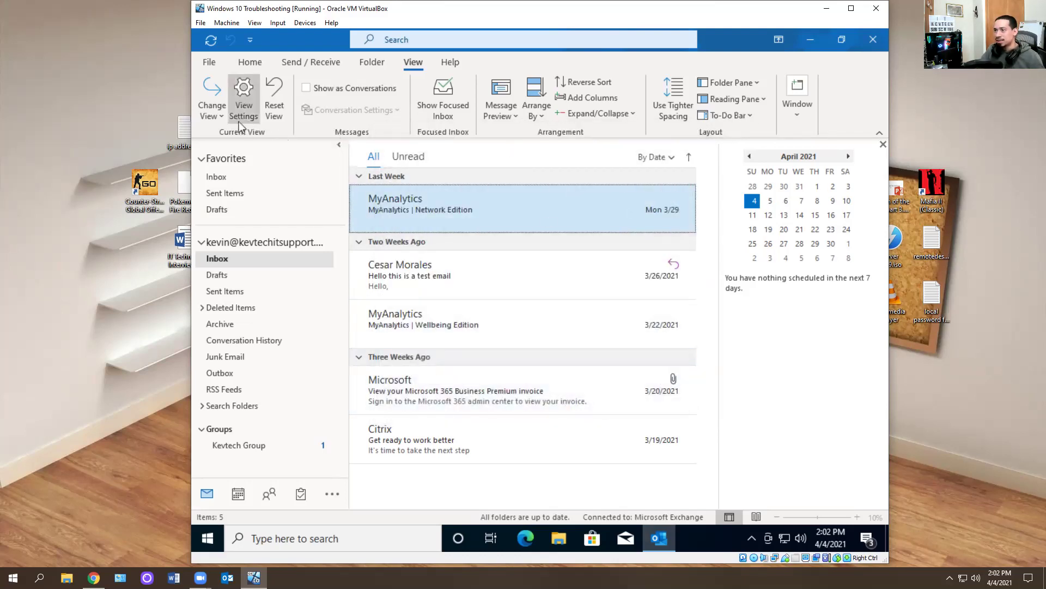
left_click(216, 112)
left_click(275, 101)
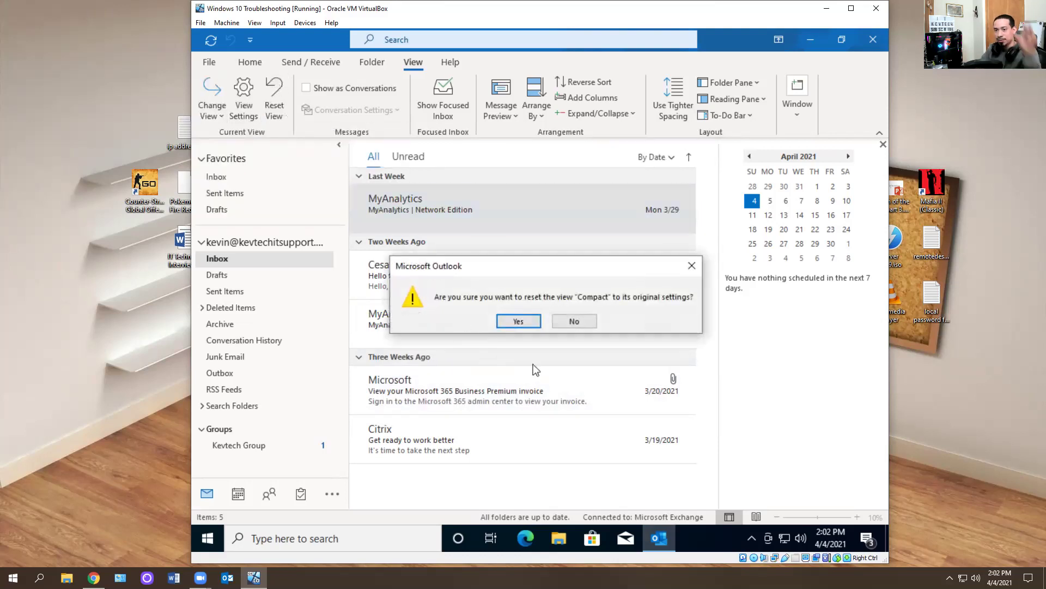
left_click(528, 322)
- Turn the To-Do Bar off to remove the calendar side pane
left_click(733, 115)
left_click(728, 193)
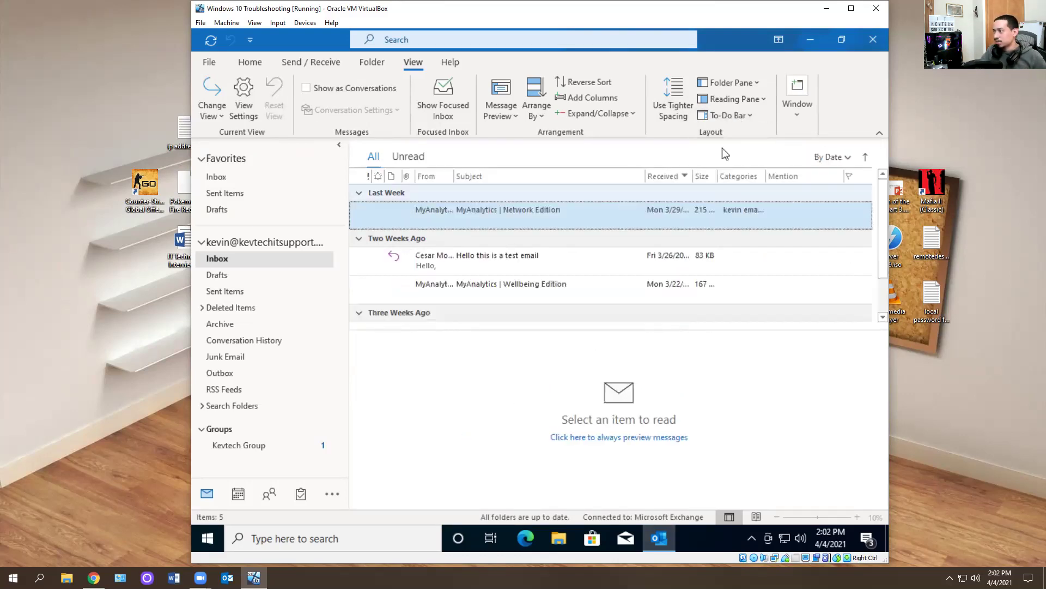
left_click(212, 112)
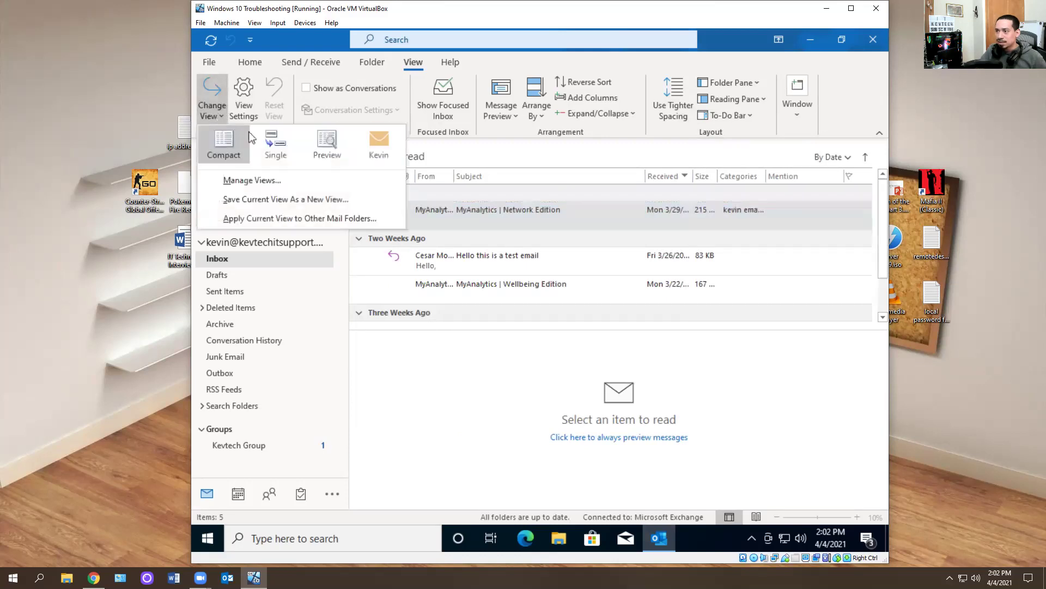
- Cancel saving the current view as a new copy, then close Outlook
left_click(366, 151)
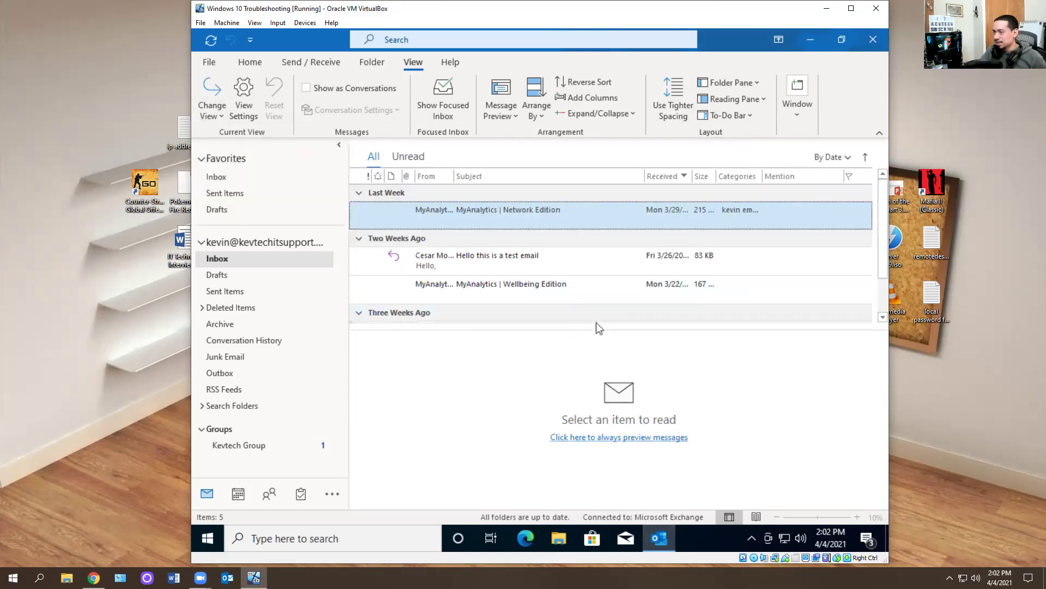
left_click(220, 114)
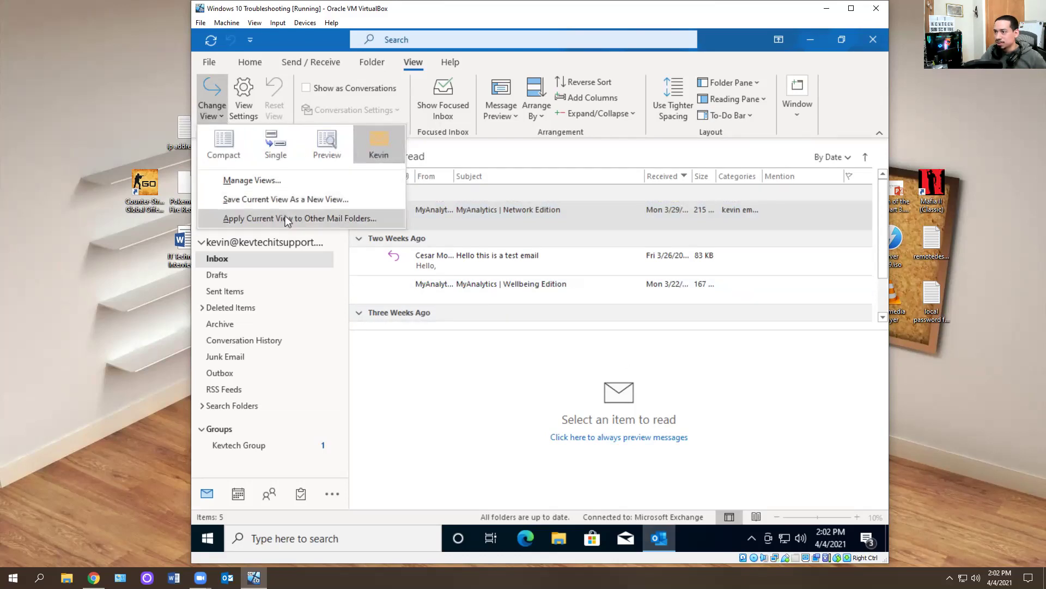
left_click(315, 199)
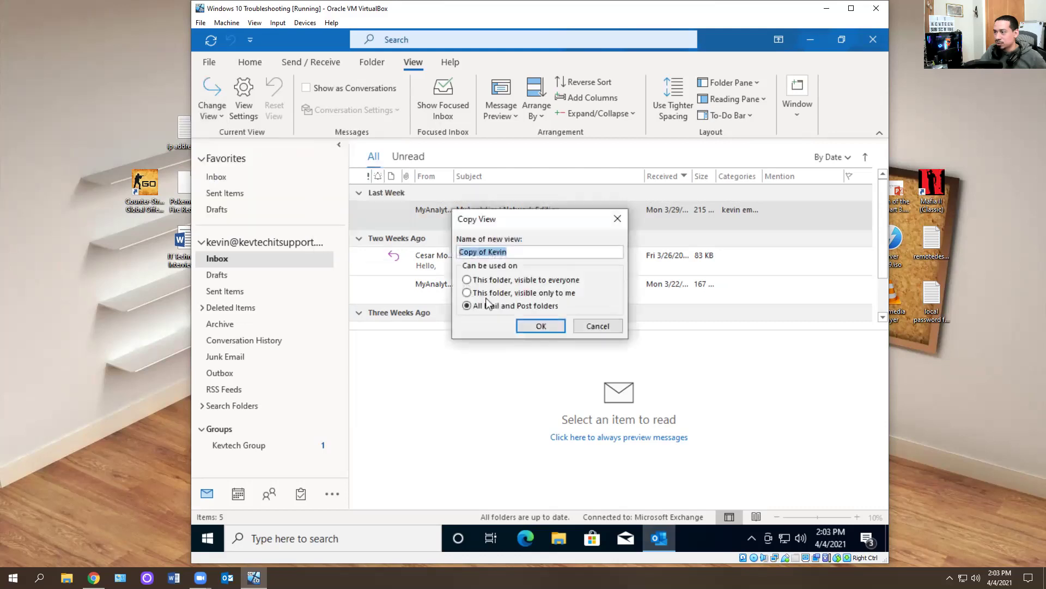
left_click(596, 326)
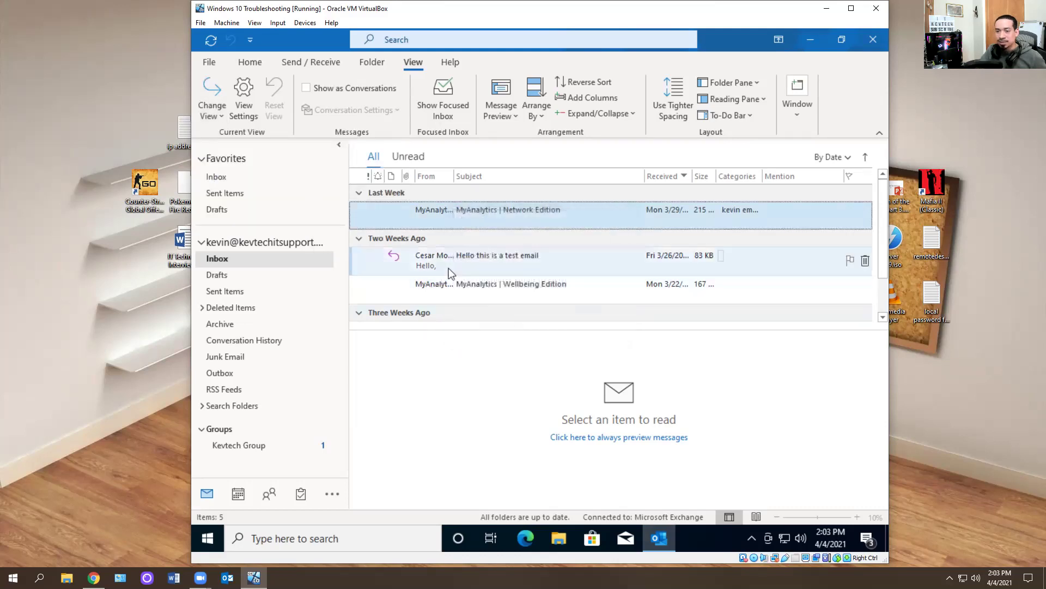
left_click(873, 40)
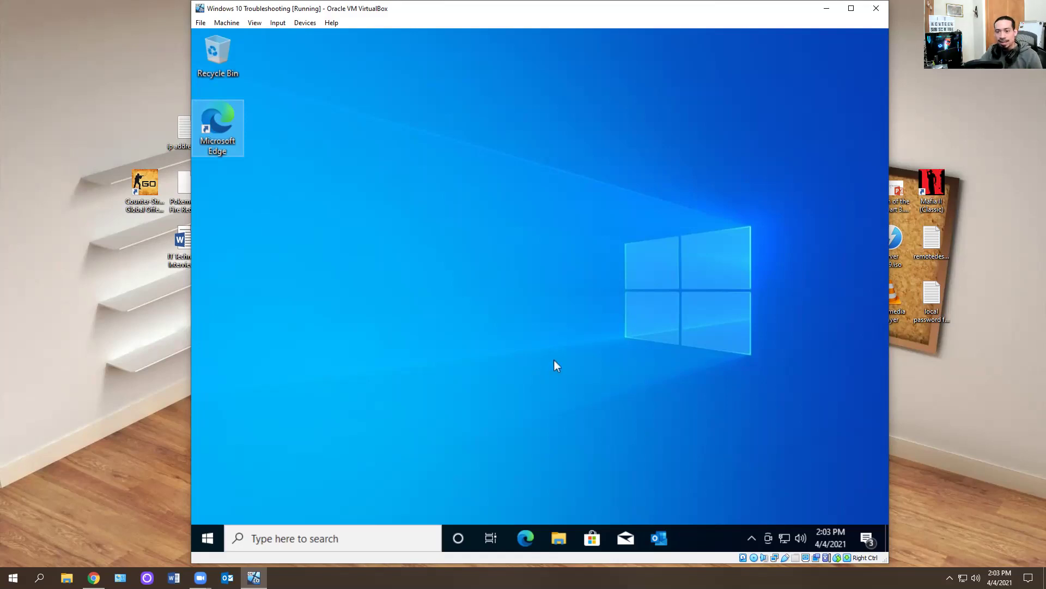
- From the Run dialog, relaunch Outlook with the command outlook.exe /nopreview
left_click(213, 536)
type("run")
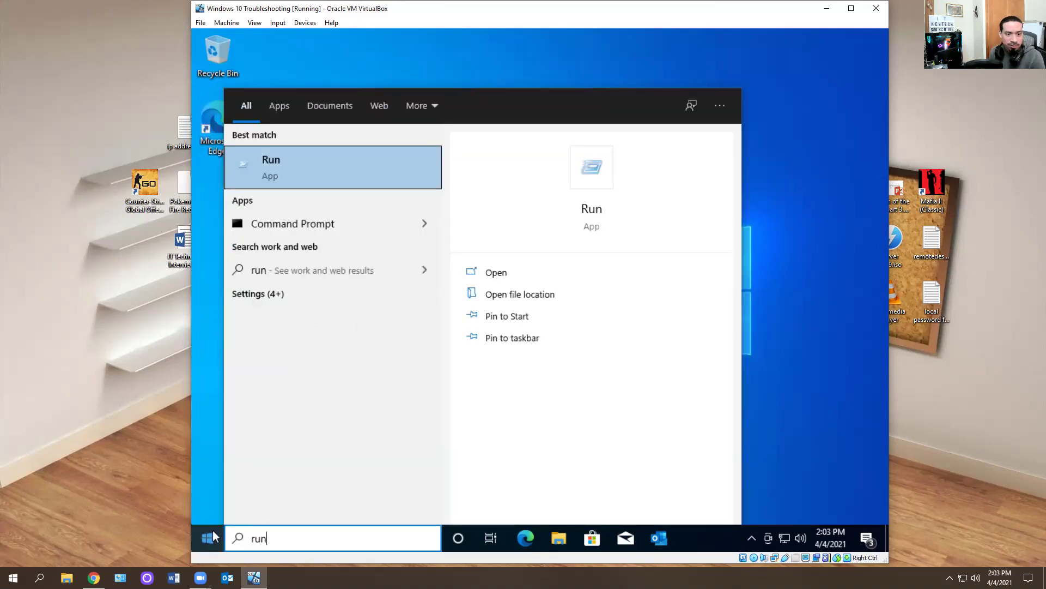
key("Return")
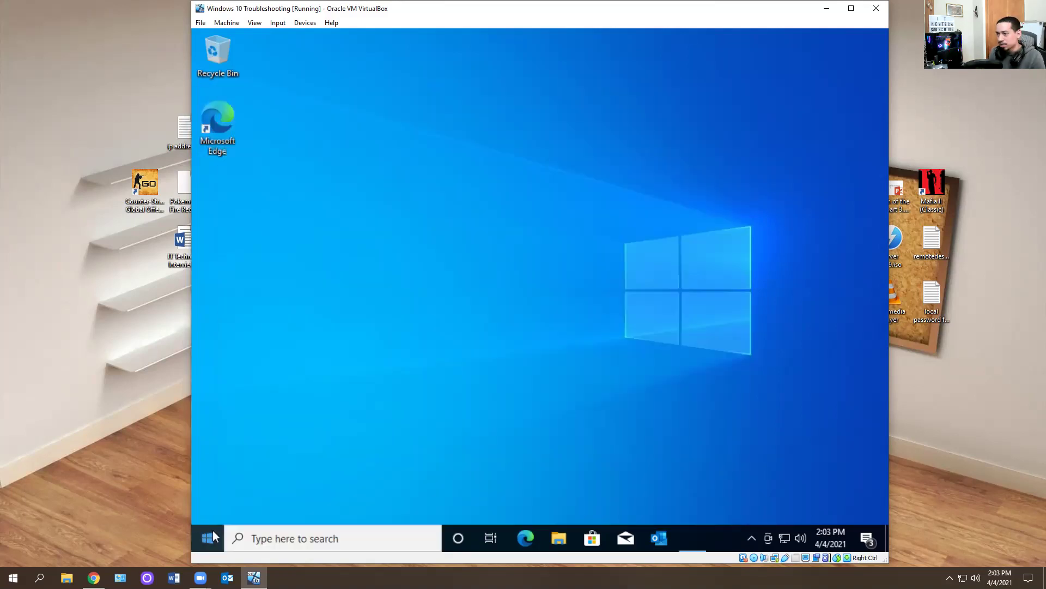
key("End")
key("BackSpace")
key("BackSpace")
key("BackSpace")
key("BackSpace")
key("BackSpace")
key("BackSpace")
key("BackSpace")
key("BackSpace")
key("BackSpace")
key("BackSpace")
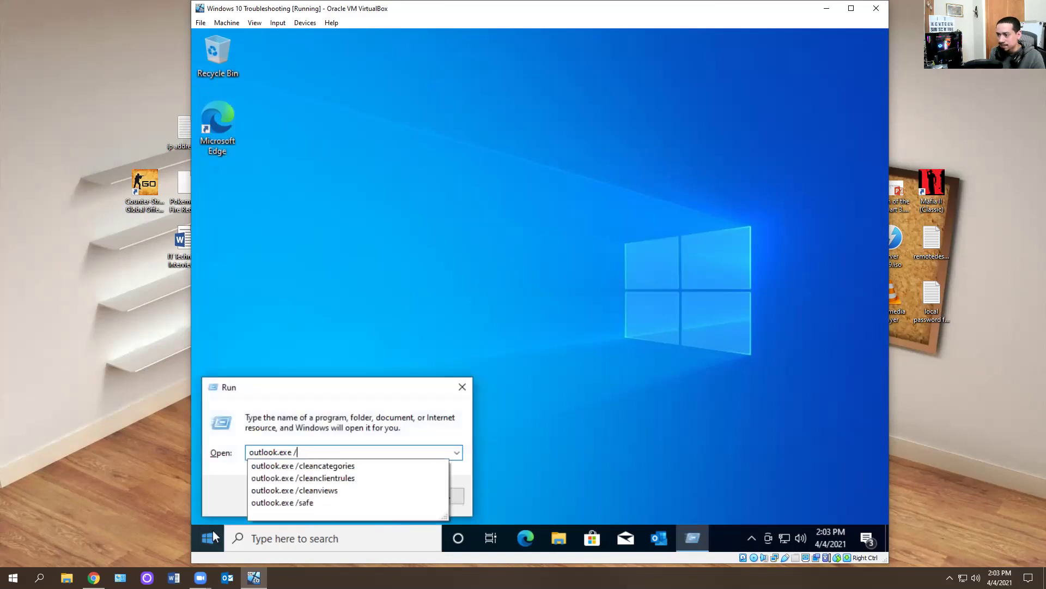
type("n")
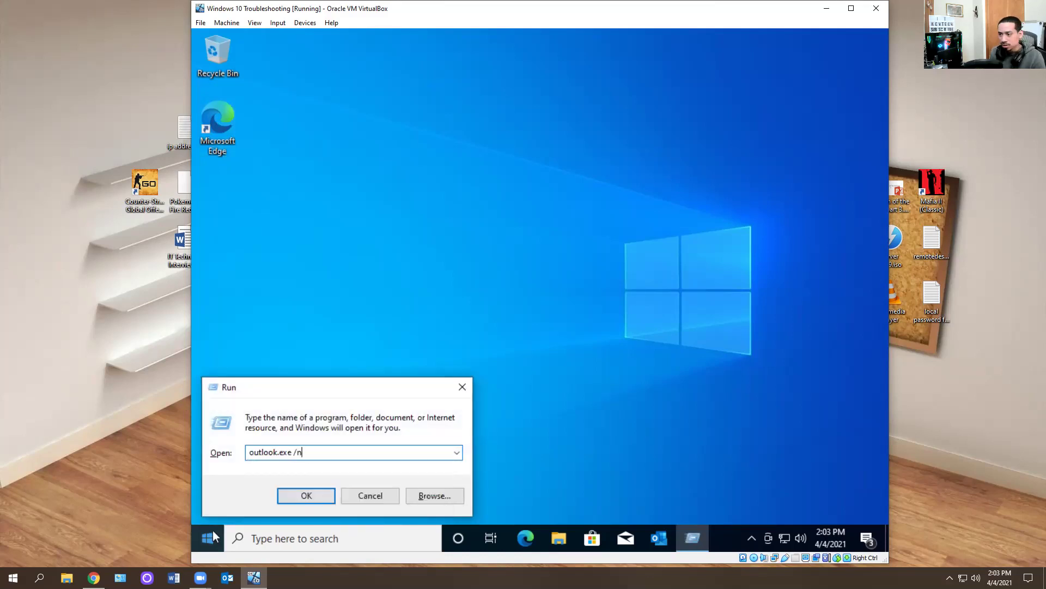
type("opreview")
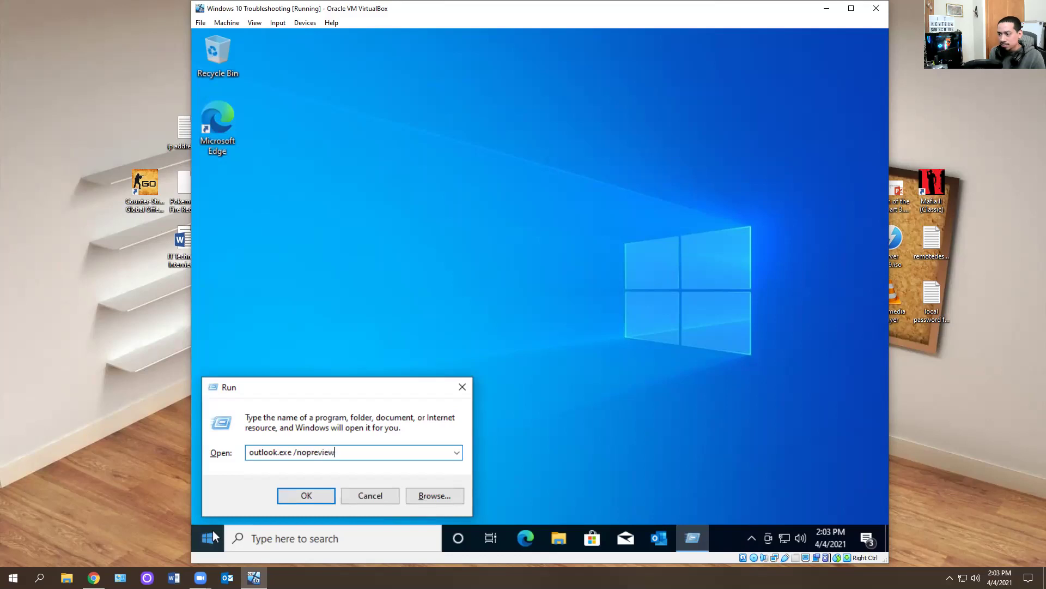
key("Return")
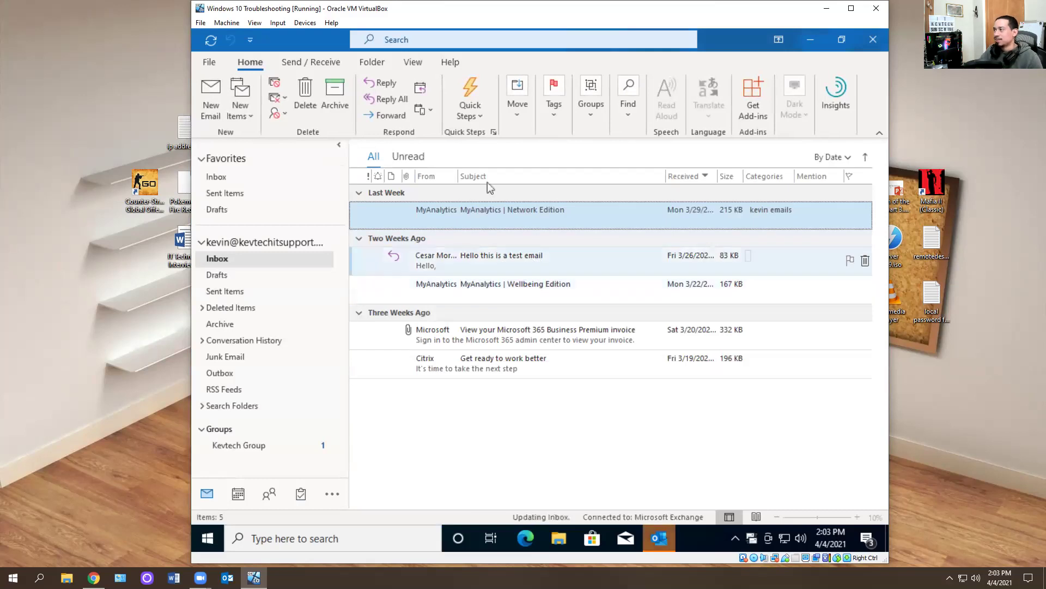
- Apply the Preview view, then the custom view, and place the reading pane on the right
left_click(311, 62)
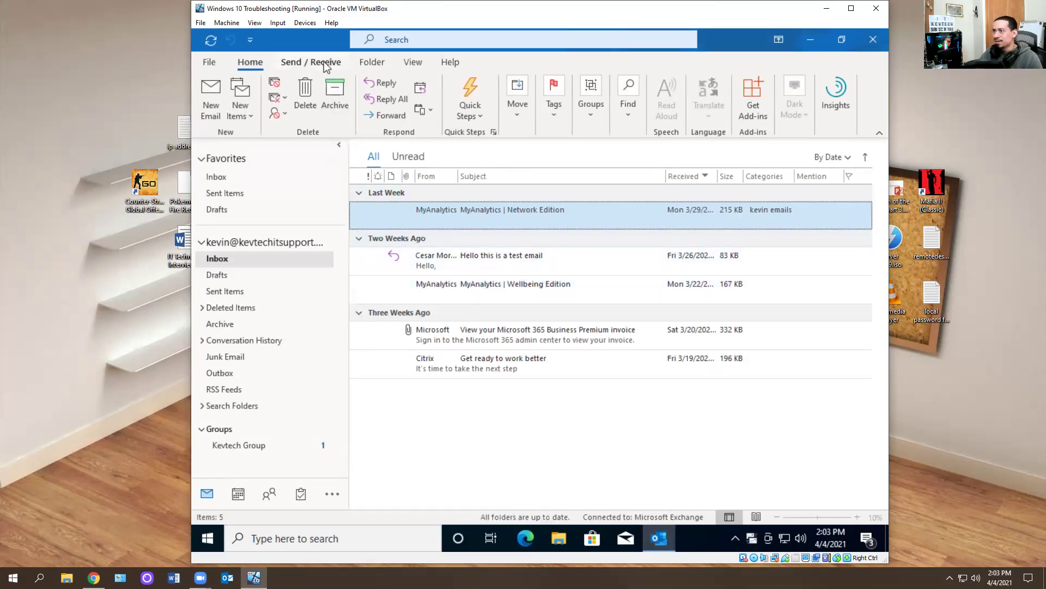
left_click(414, 62)
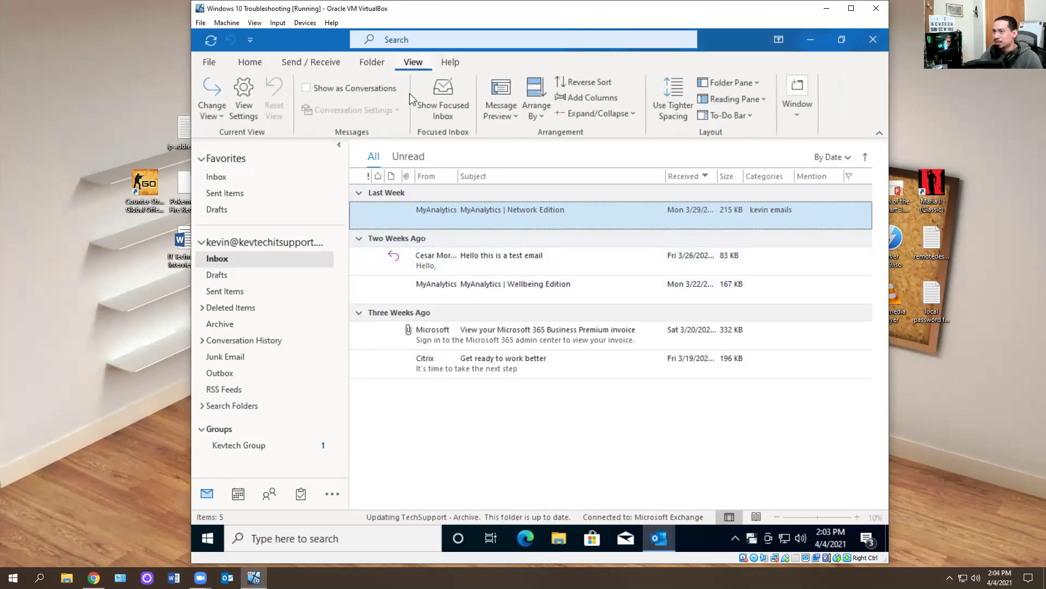
left_click(220, 120)
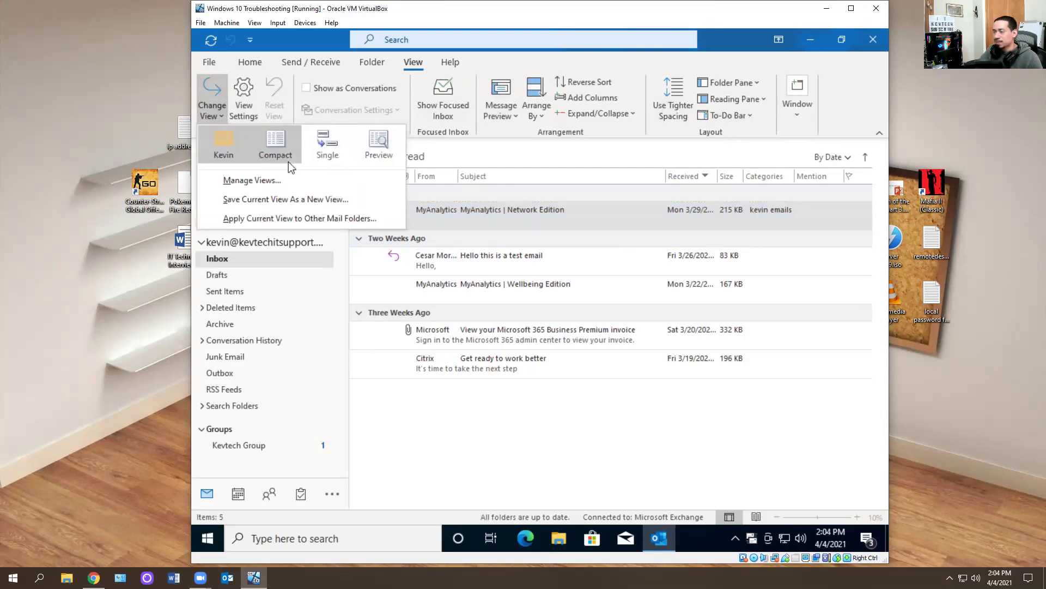
left_click(379, 142)
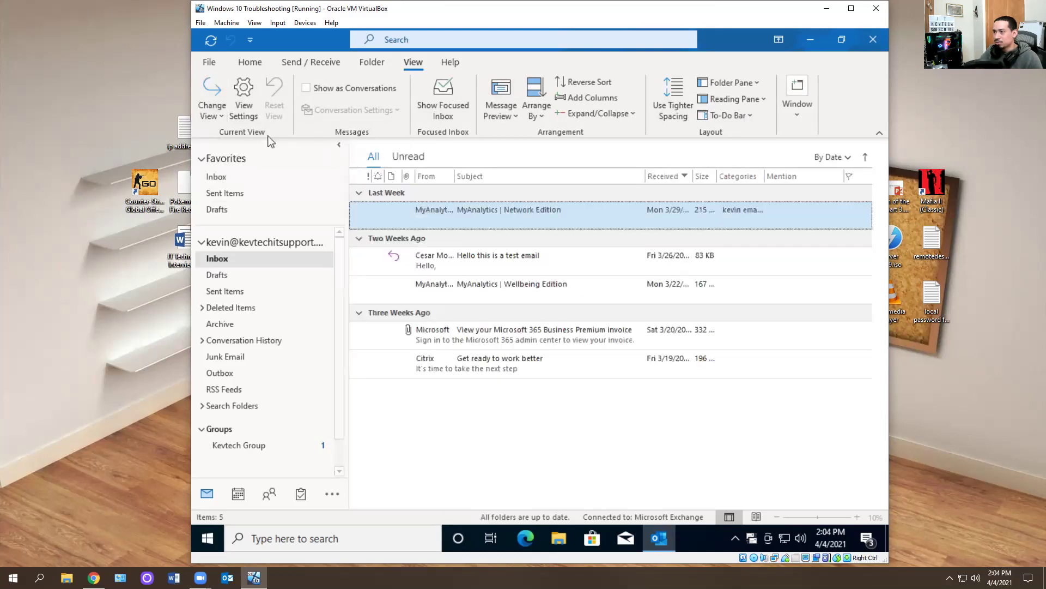
left_click(212, 106)
left_click(234, 143)
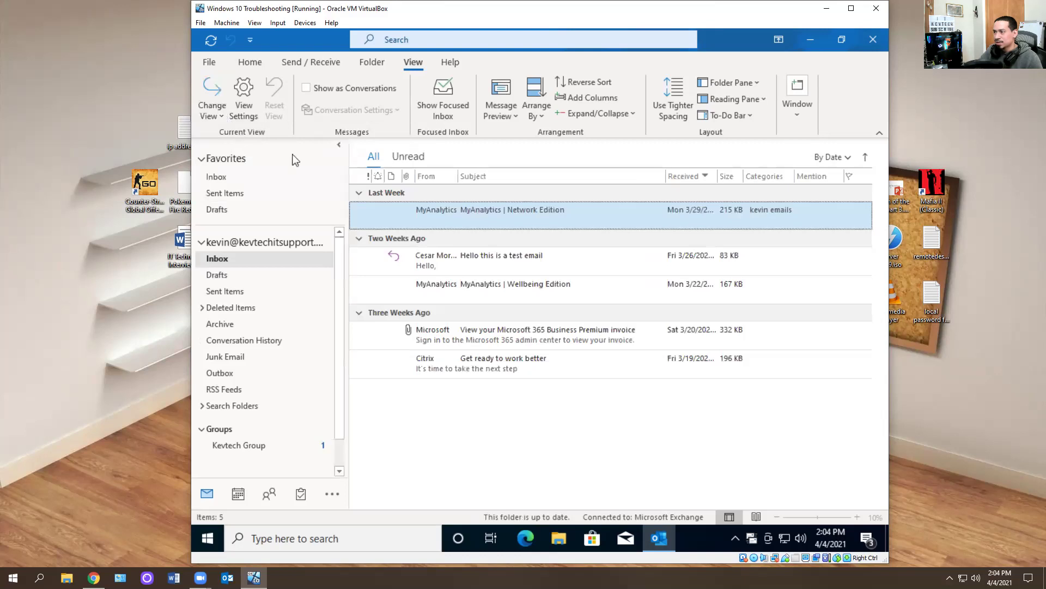
left_click(730, 99)
left_click(725, 118)
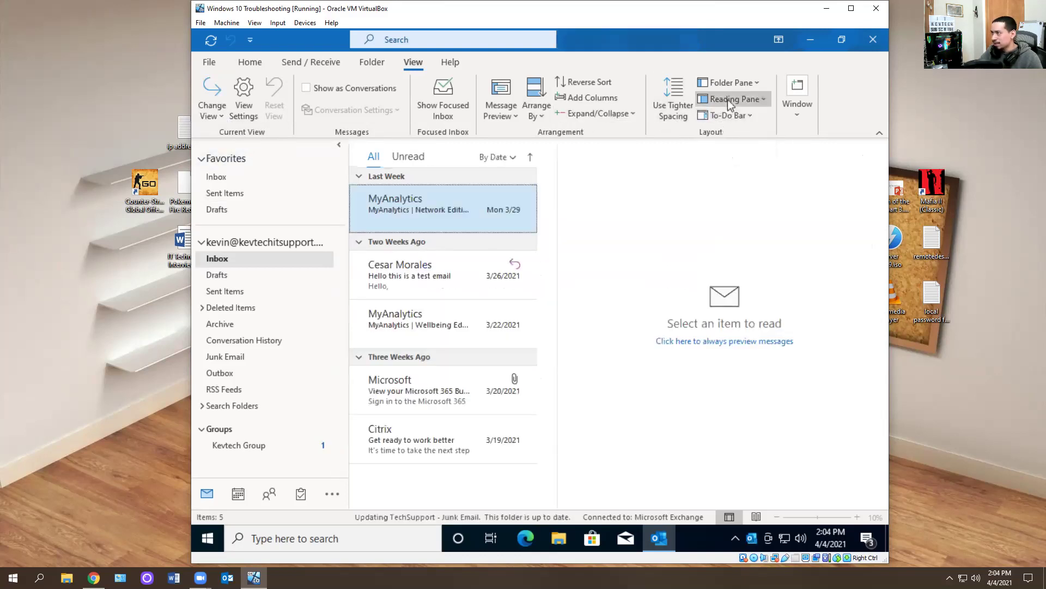
- Switch the inbox between the custom view and the Single view
left_click(224, 116)
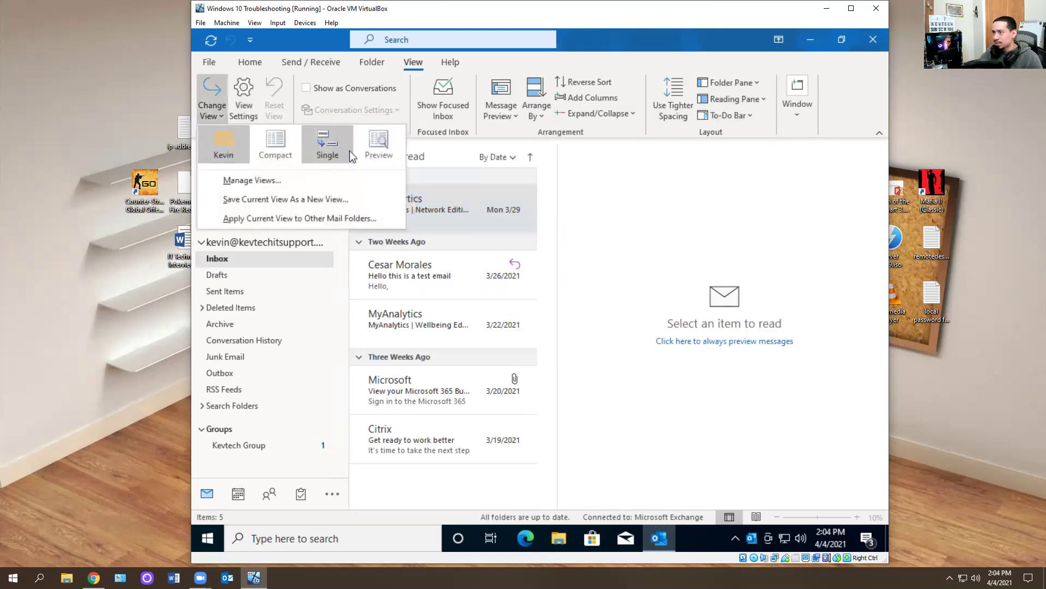
left_click(225, 146)
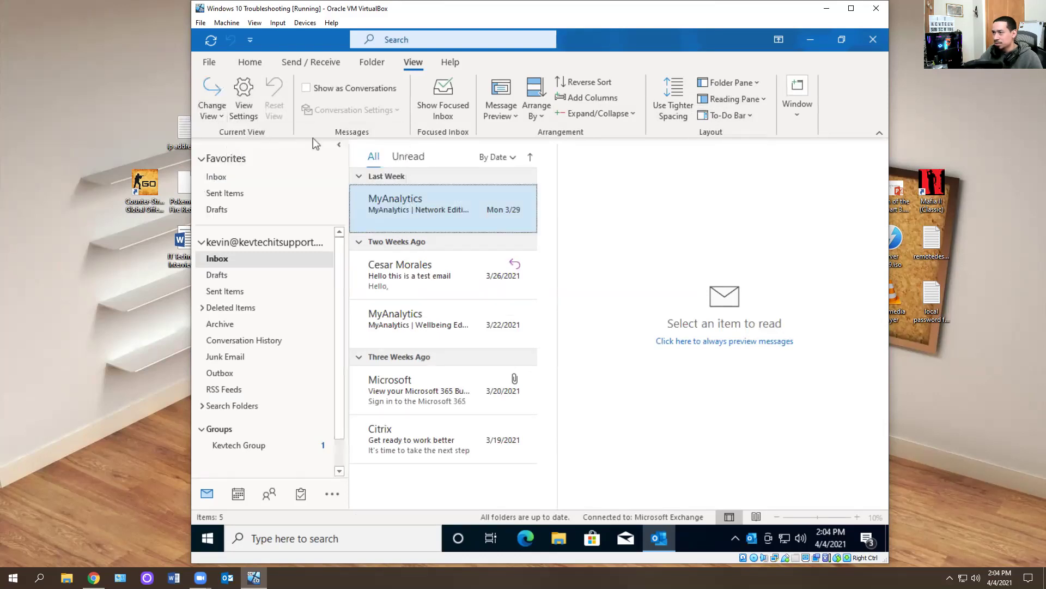
left_click(213, 111)
left_click(335, 146)
left_click(213, 112)
left_click(388, 142)
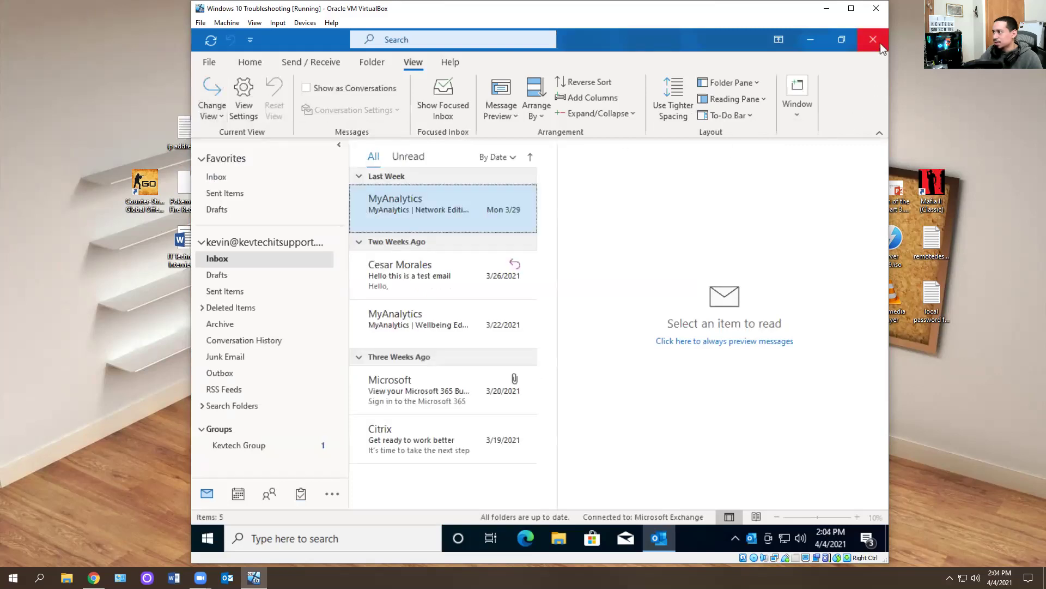
- Close Outlook, reopen it from the taskbar icon, and close it once more
left_click(874, 39)
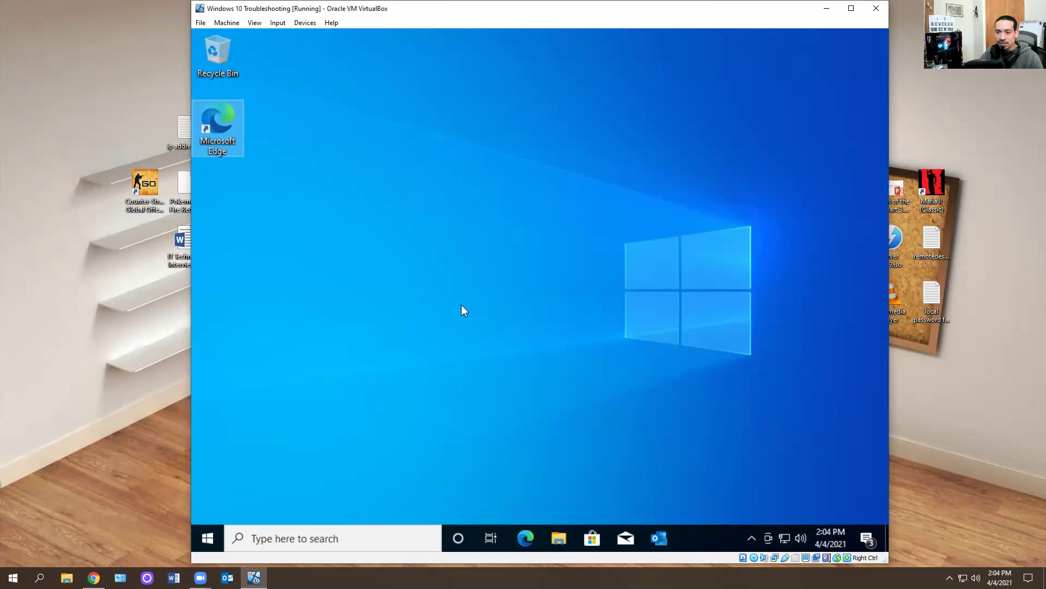
left_click(659, 538)
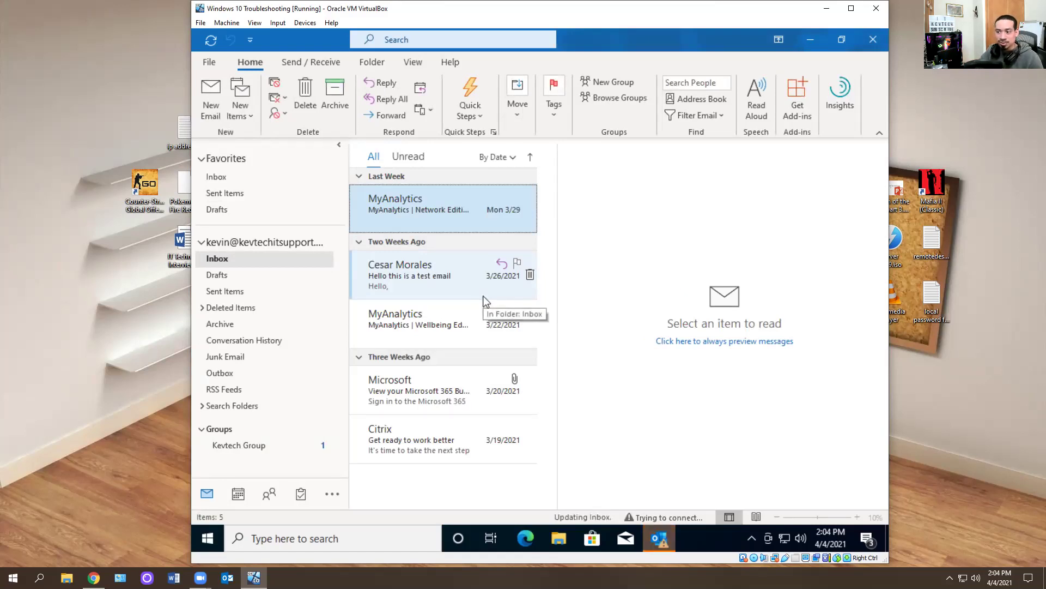
left_click(873, 39)
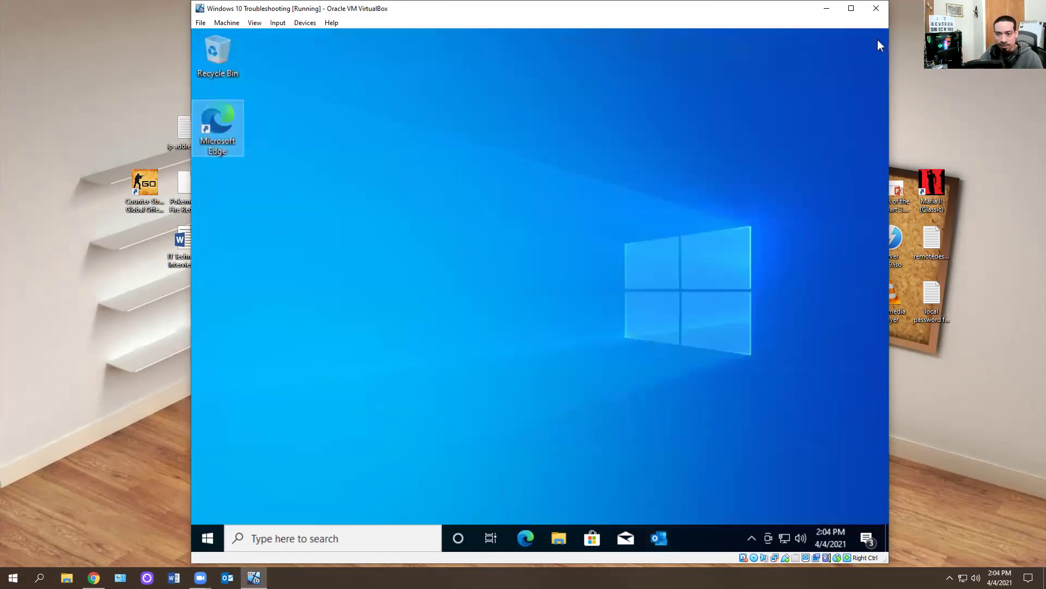